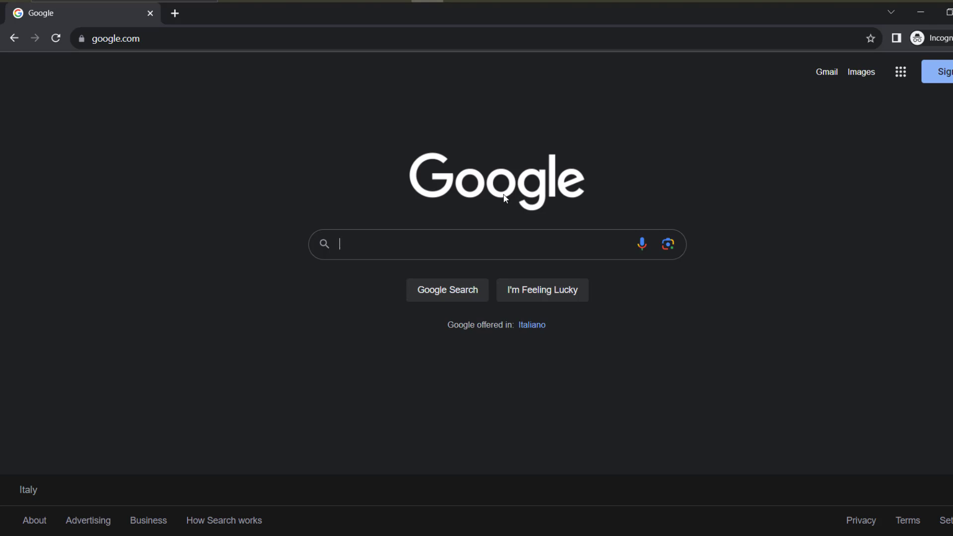
Search Google for 'bergamo university italy'
{"action": "type", "text": "ber"}
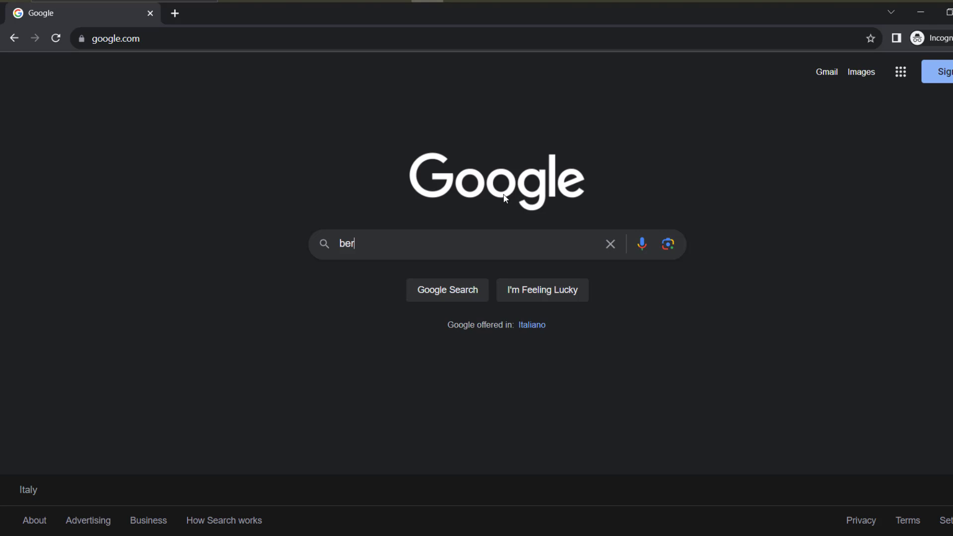
{"action": "type", "text": "gamo univeristy"}
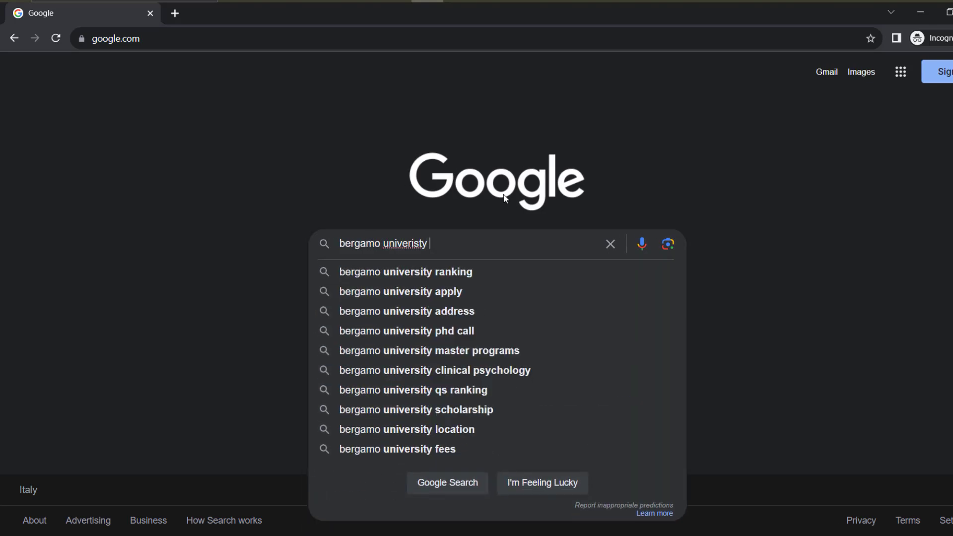
{"action": "key", "text": "Down"}
{"action": "key", "text": "Down"}
{"action": "key", "text": "BackSpace"}
{"action": "key", "text": "BackSpace"}
{"action": "key", "text": "BackSpace"}
{"action": "key", "text": "BackSpace"}
{"action": "key", "text": "BackSpace"}
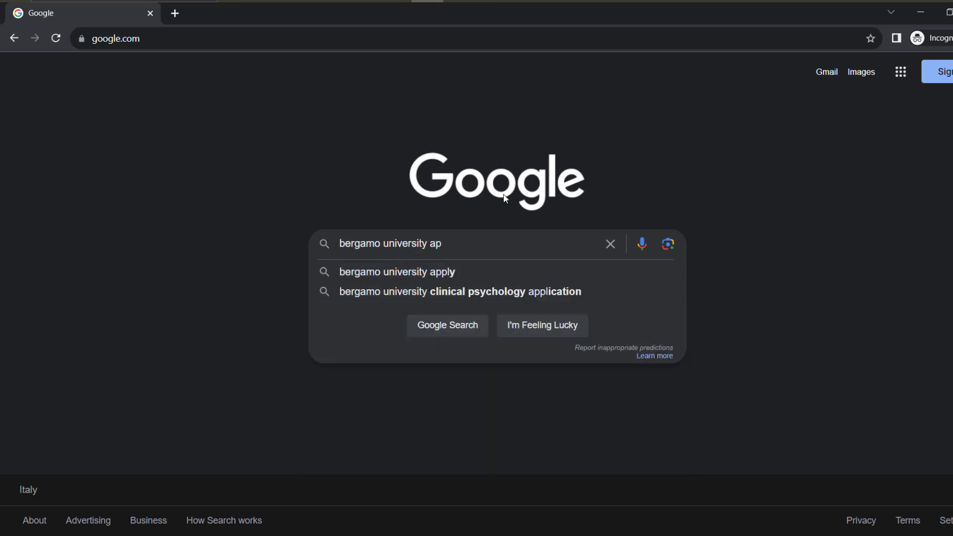
{"action": "type", "text": "italy"}
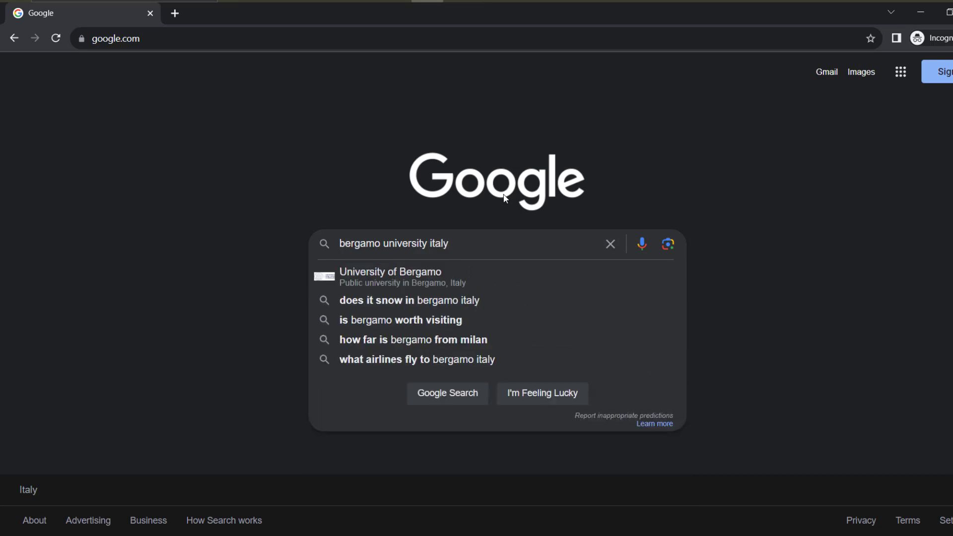
{"action": "key", "text": "Return"}
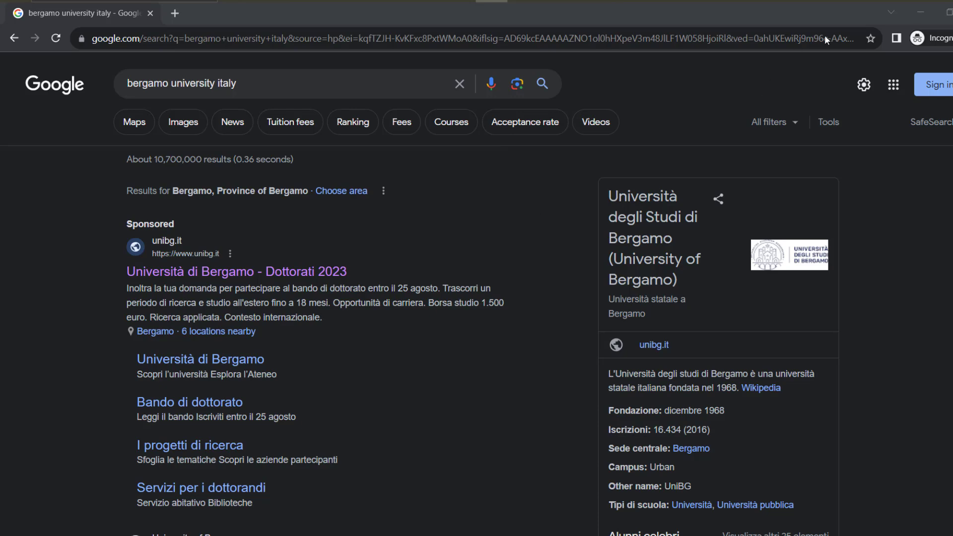
Open the sponsored University of Bergamo Dottorati 2023 page and translate it to English
{"action": "left_click", "coordinate": [321, 273]}
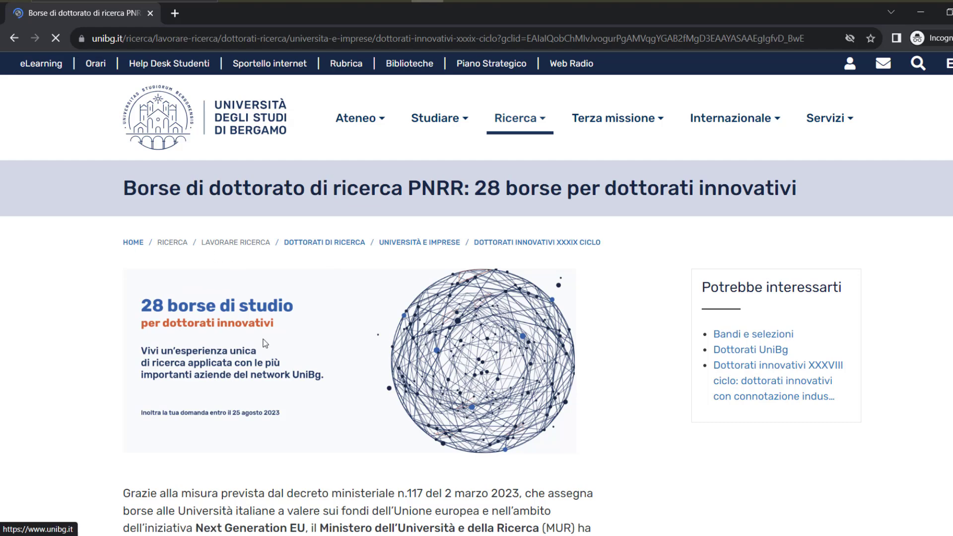
{"action": "right_click", "coordinate": [60, 300]}
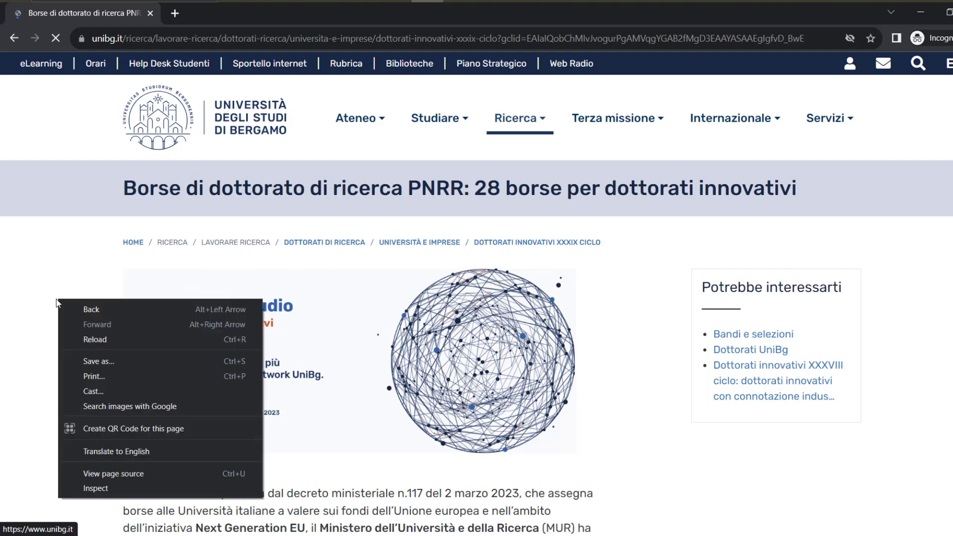
{"action": "left_click", "coordinate": [120, 457]}
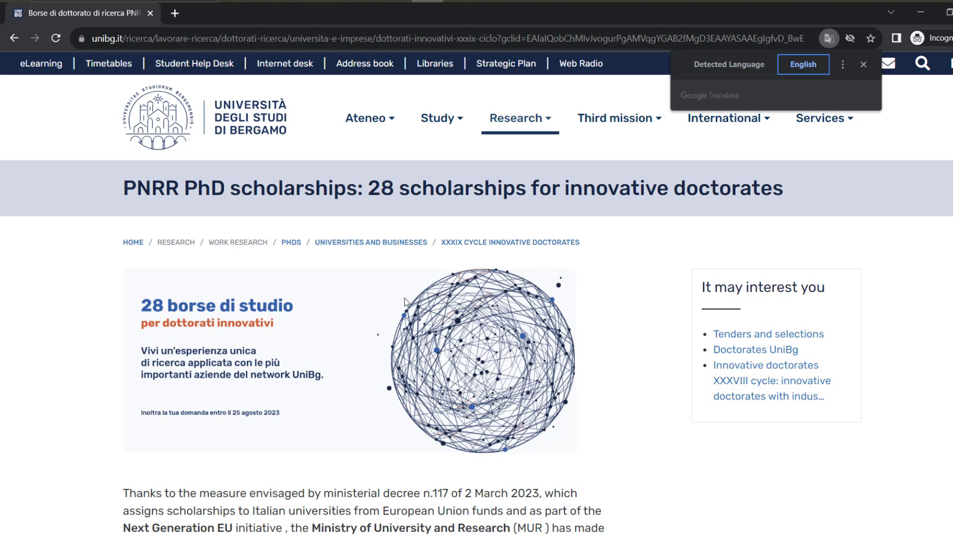
Expand the Call for applications details showing the 20 June–25 August 2023 dates
{"action": "scroll", "coordinate": [246, 325], "scroll_direction": "down", "scroll_amount": 10}
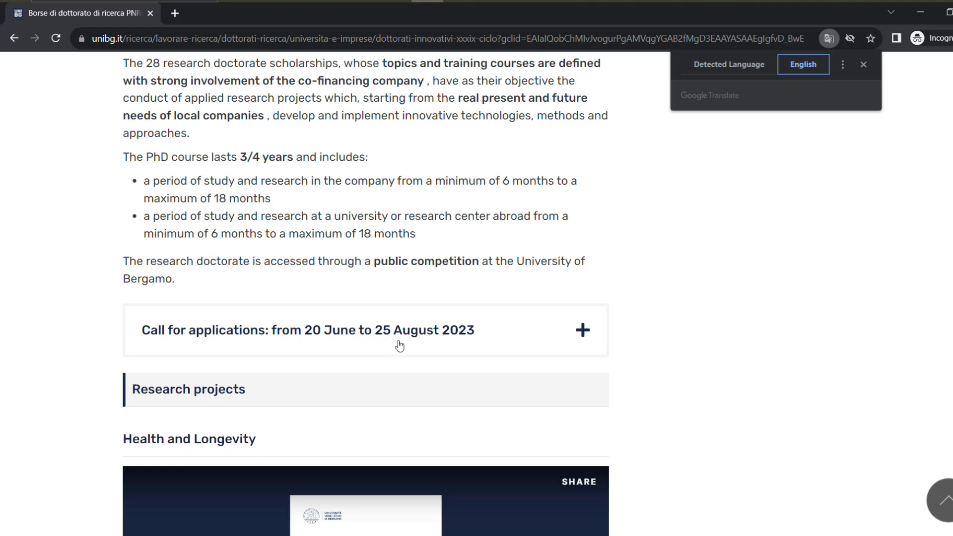
{"action": "left_click", "coordinate": [439, 343]}
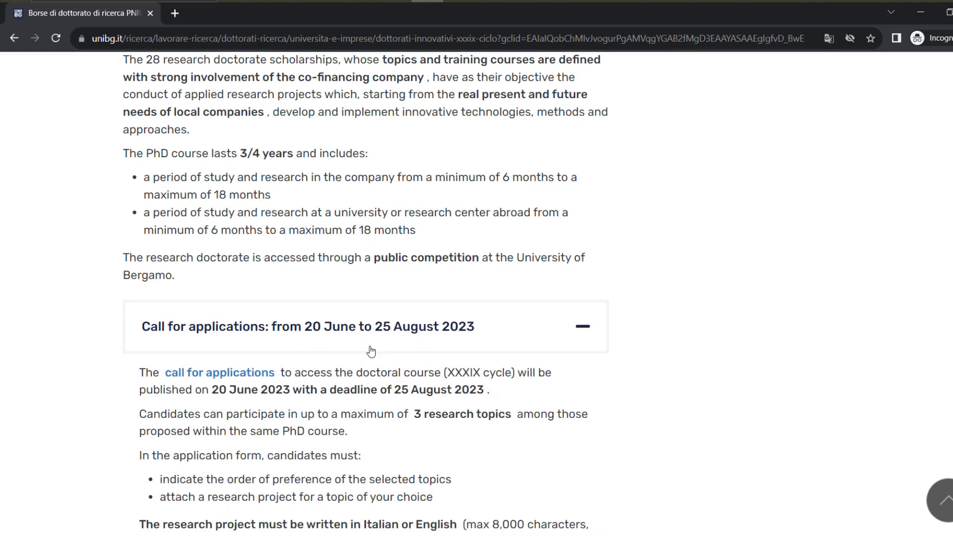
{"action": "scroll", "coordinate": [371, 352], "scroll_direction": "down", "scroll_amount": 3}
Open the call for applications page and translate it into English
{"action": "left_click", "coordinate": [230, 247]}
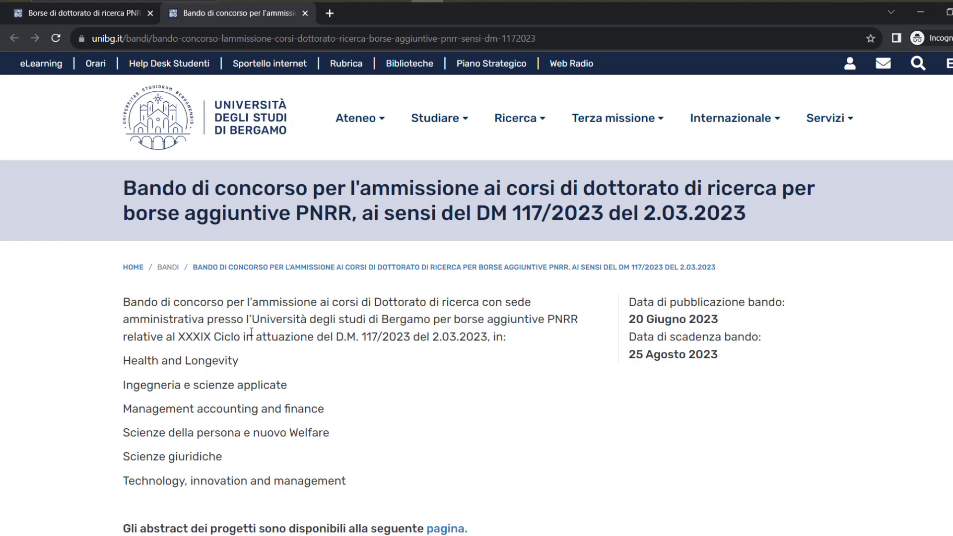
{"action": "scroll", "coordinate": [253, 330], "scroll_direction": "down", "scroll_amount": 5}
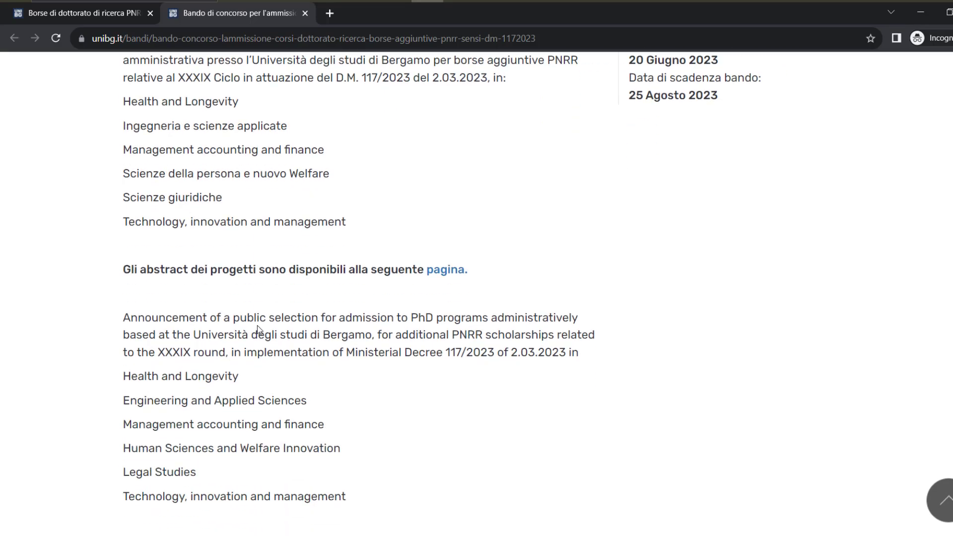
{"action": "scroll", "coordinate": [257, 327], "scroll_direction": "down", "scroll_amount": 3}
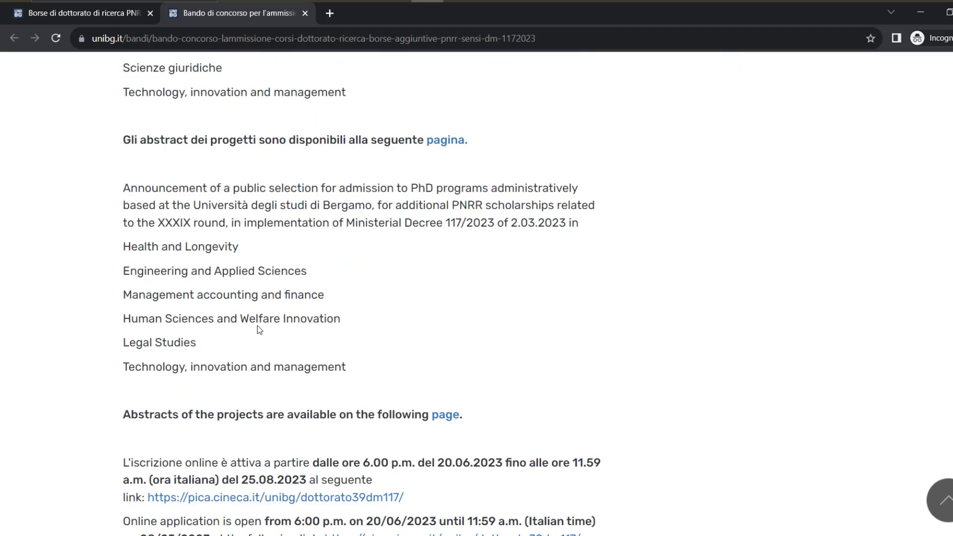
{"action": "scroll", "coordinate": [257, 326], "scroll_direction": "down", "scroll_amount": 4}
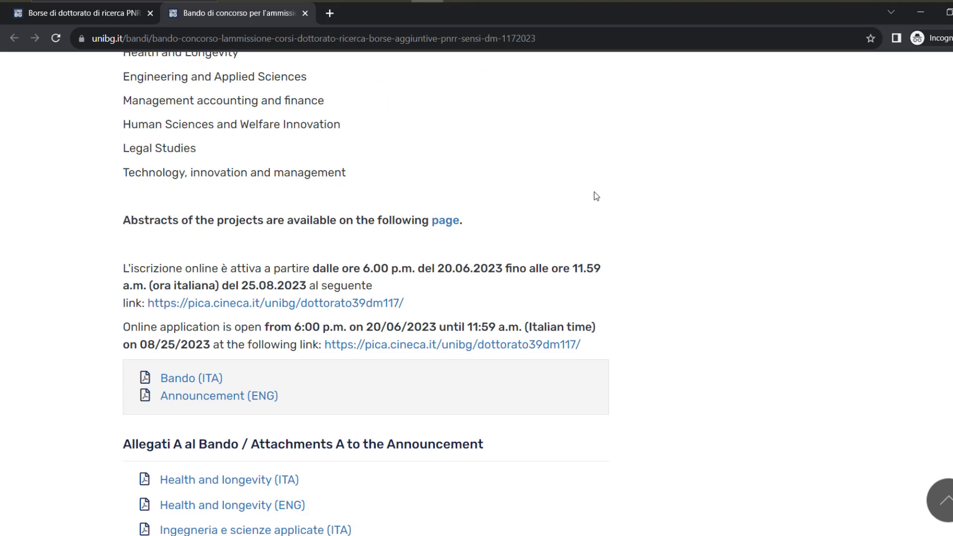
{"action": "right_click", "coordinate": [594, 192]}
{"action": "left_click", "coordinate": [670, 345]}
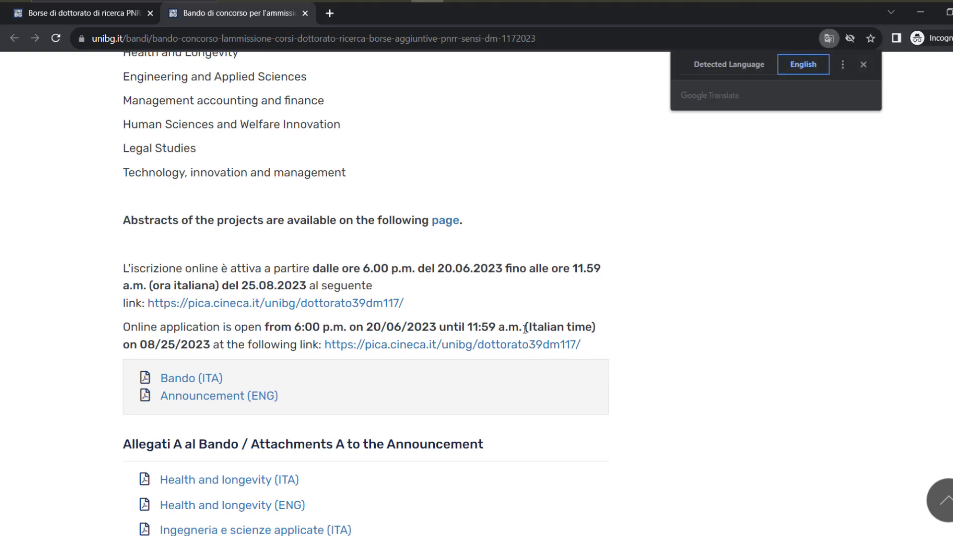
Highlight the 'Online registration is active from' and 'Online application is open from' lines
{"action": "scroll", "coordinate": [457, 373], "scroll_direction": "down", "scroll_amount": 3}
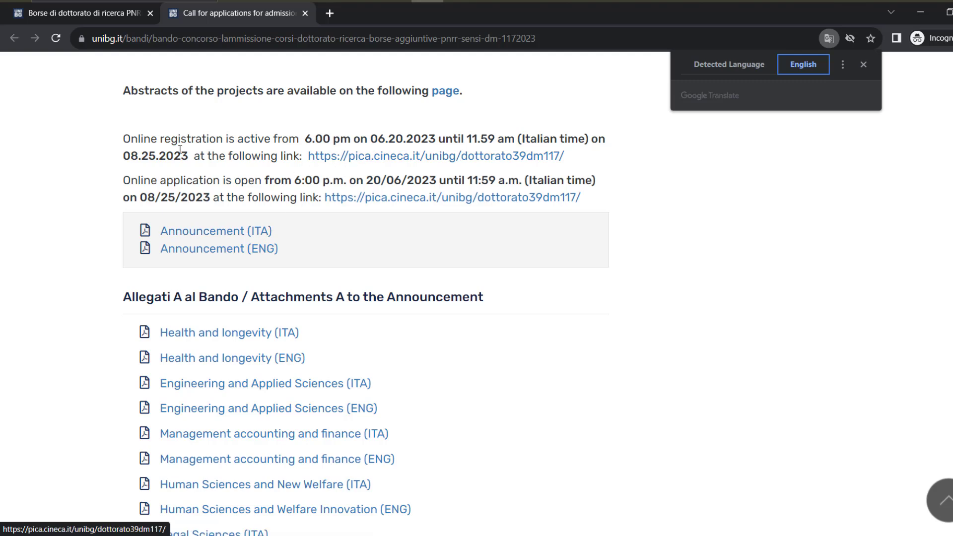
{"action": "left_click_drag", "start_coordinate": [124, 139], "coordinate": [300, 142]}
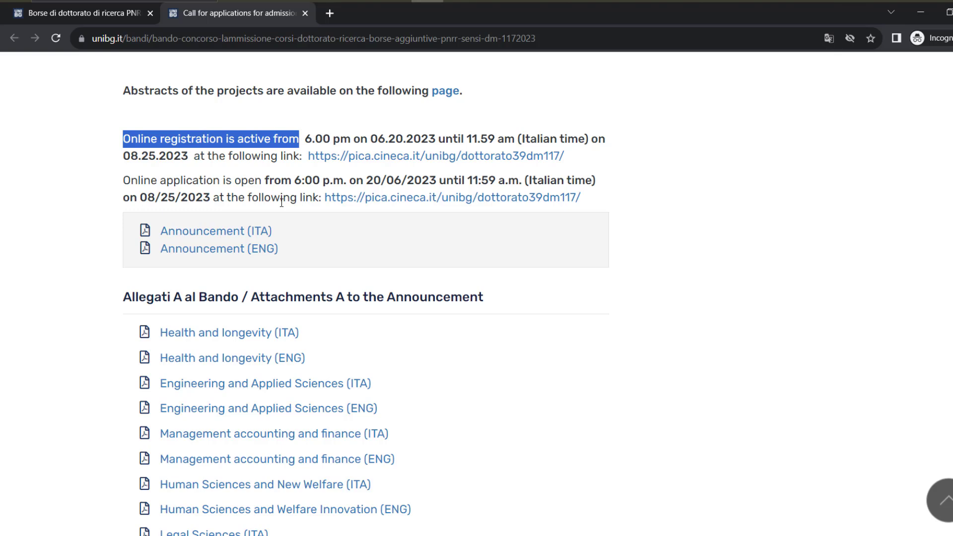
{"action": "left_click_drag", "start_coordinate": [123, 182], "coordinate": [292, 183]}
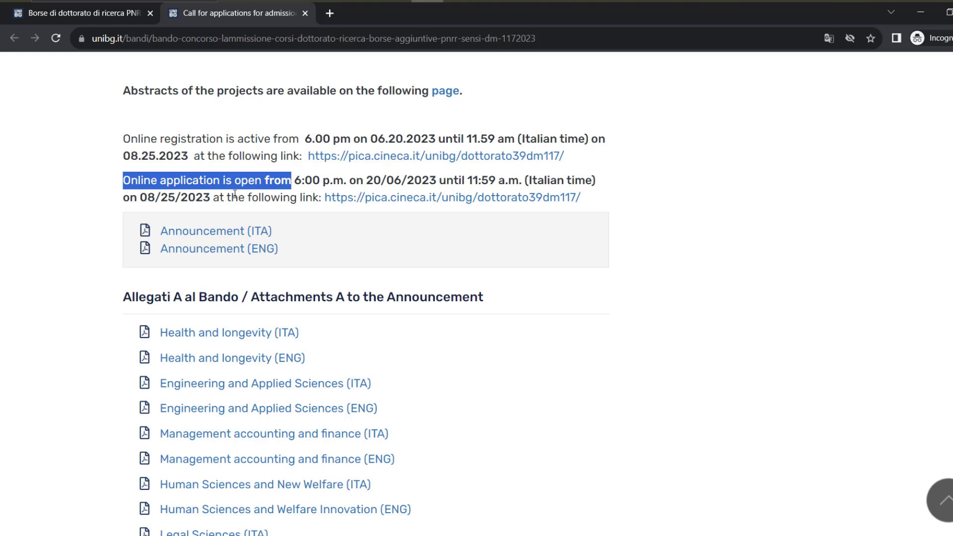
{"action": "scroll", "coordinate": [246, 202], "scroll_direction": "down", "scroll_amount": 3}
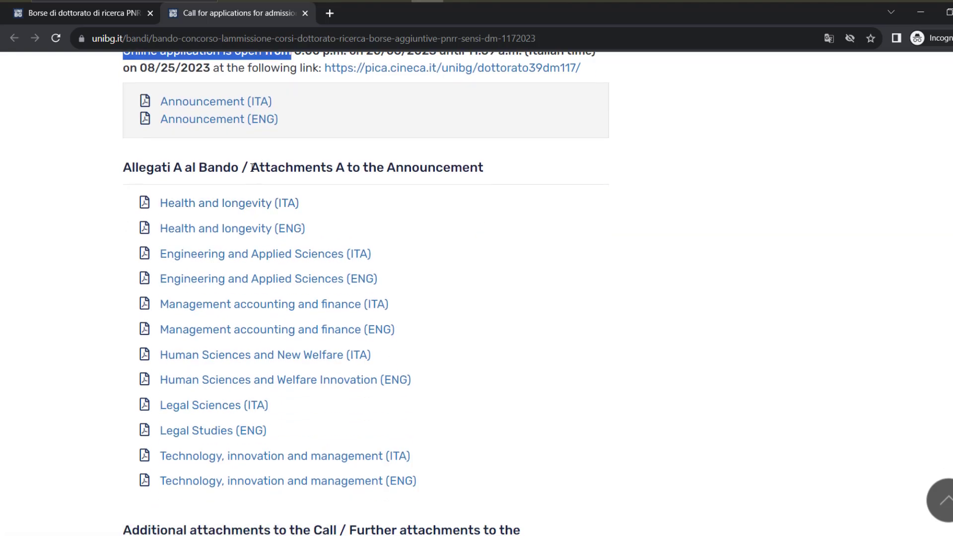
{"action": "left_click_drag", "start_coordinate": [251, 167], "coordinate": [485, 170]}
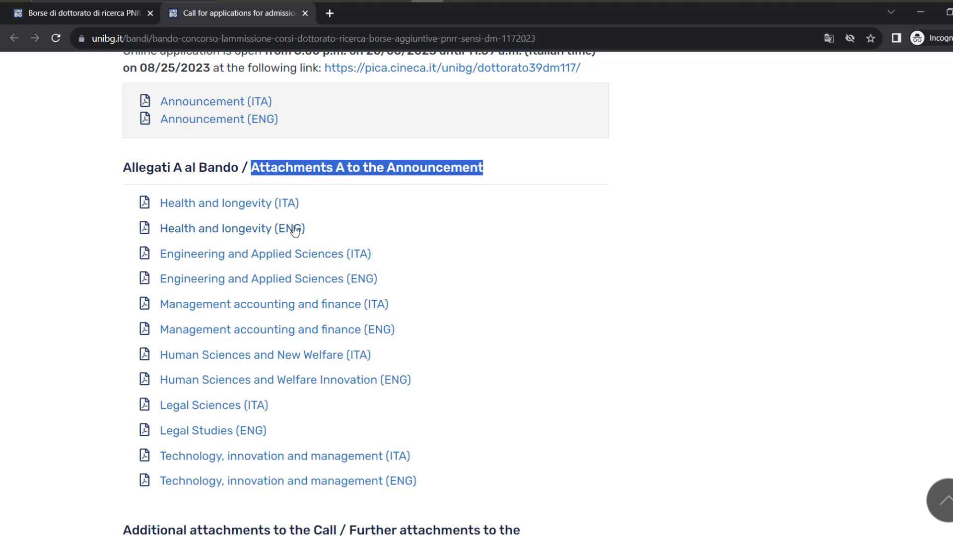
{"action": "scroll", "coordinate": [248, 198], "scroll_direction": "down", "scroll_amount": 1}
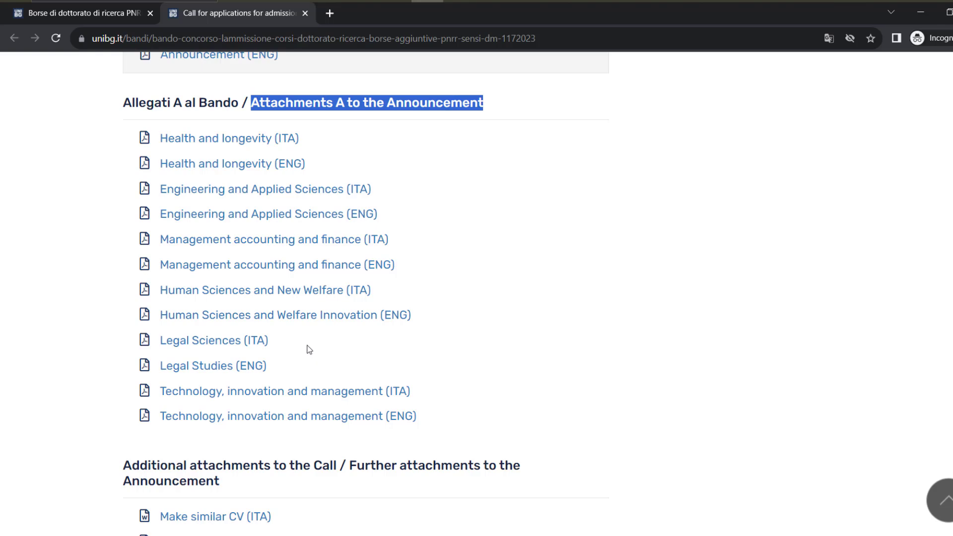
{"action": "scroll", "coordinate": [310, 350], "scroll_direction": "down", "scroll_amount": 4}
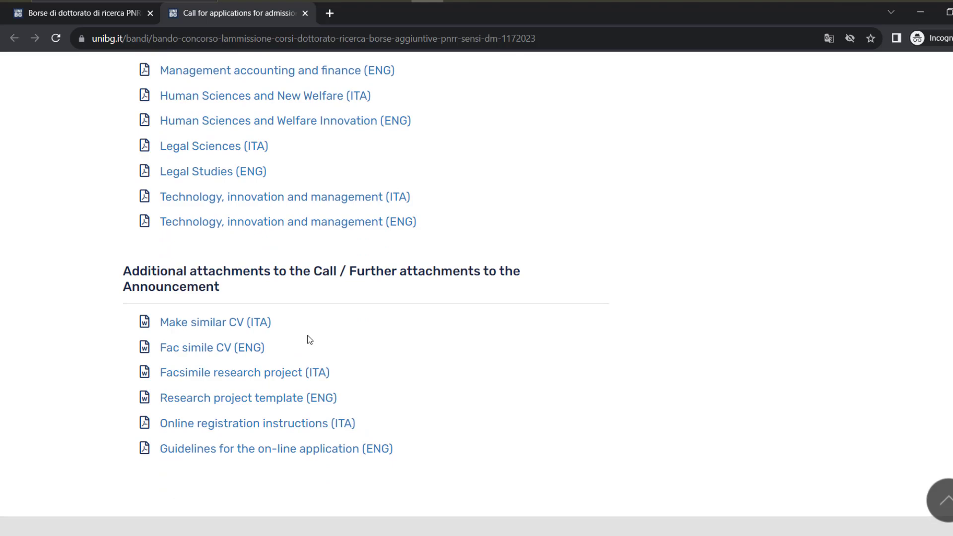
{"action": "scroll", "coordinate": [317, 336], "scroll_direction": "up", "scroll_amount": 6}
{"action": "scroll", "coordinate": [325, 355], "scroll_direction": "up", "scroll_amount": 14}
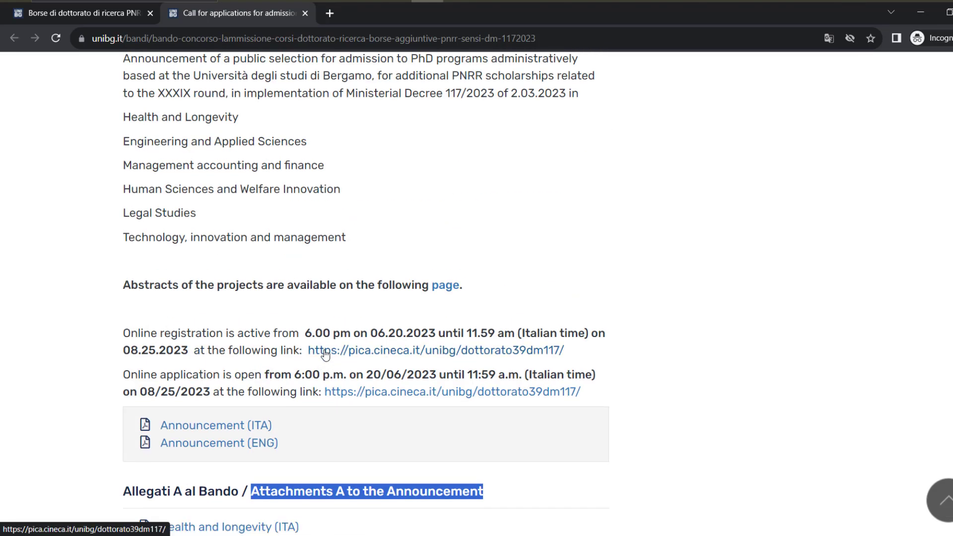
{"action": "scroll", "coordinate": [326, 352], "scroll_direction": "up", "scroll_amount": 3}
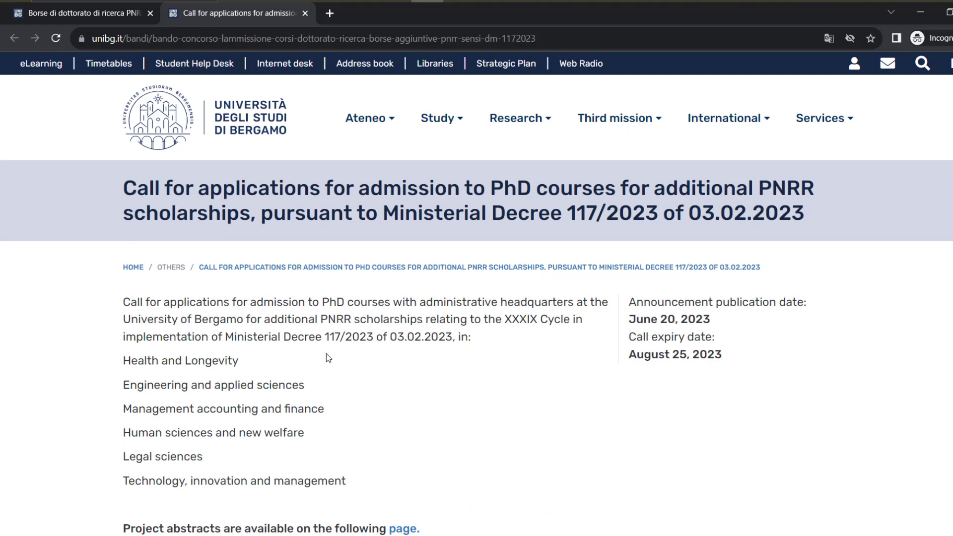
{"action": "scroll", "coordinate": [326, 353], "scroll_direction": "down", "scroll_amount": 8}
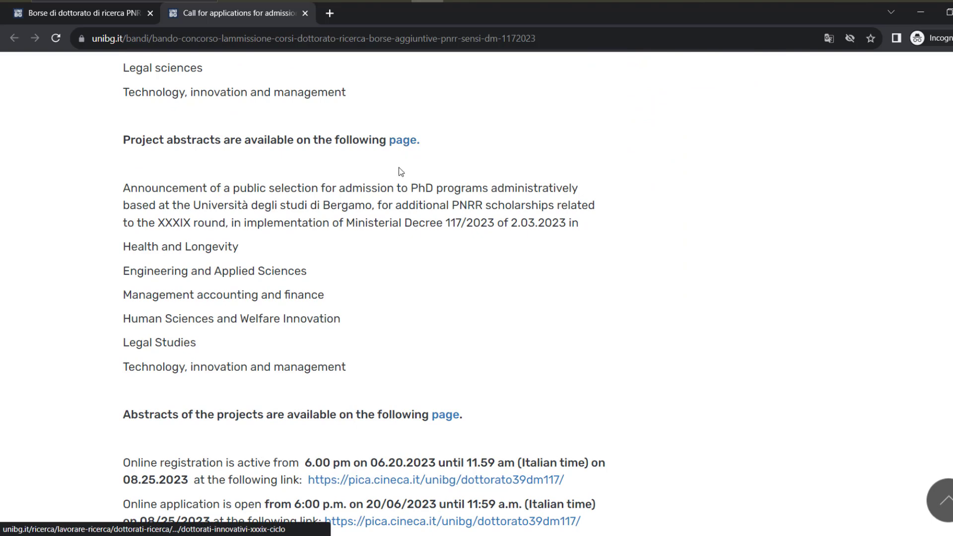
{"action": "scroll", "coordinate": [319, 338], "scroll_direction": "down", "scroll_amount": 4}
{"action": "scroll", "coordinate": [318, 336], "scroll_direction": "down", "scroll_amount": 4}
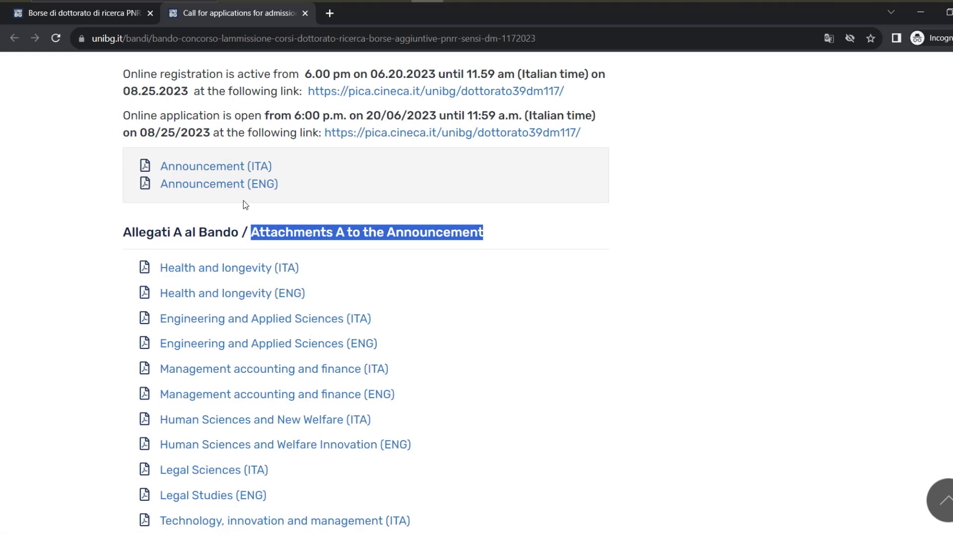
Open the English call PDF, hide its thumbnails, and scroll to the Section 1 scholarship table
{"action": "left_click", "coordinate": [240, 188]}
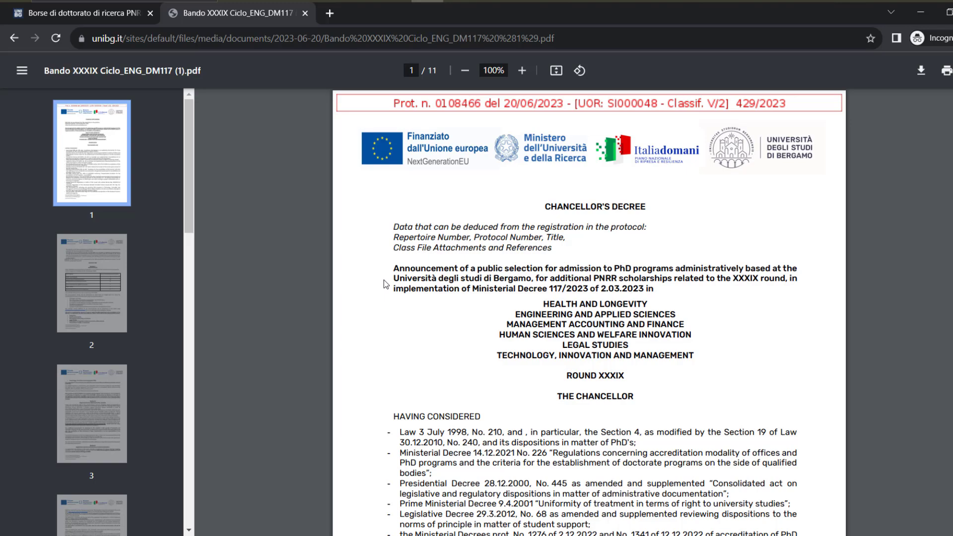
{"action": "scroll", "coordinate": [418, 297], "scroll_direction": "down", "scroll_amount": 4}
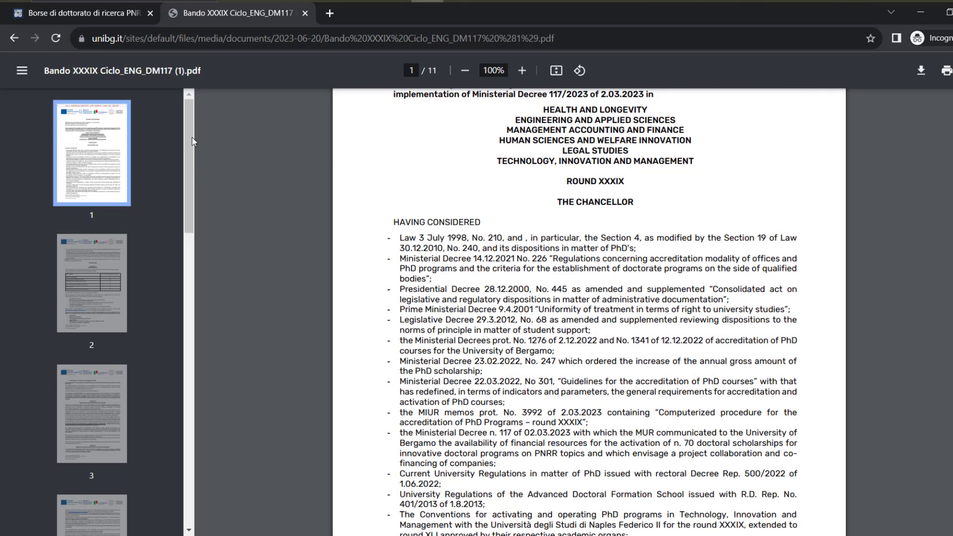
{"action": "left_click", "coordinate": [22, 71]}
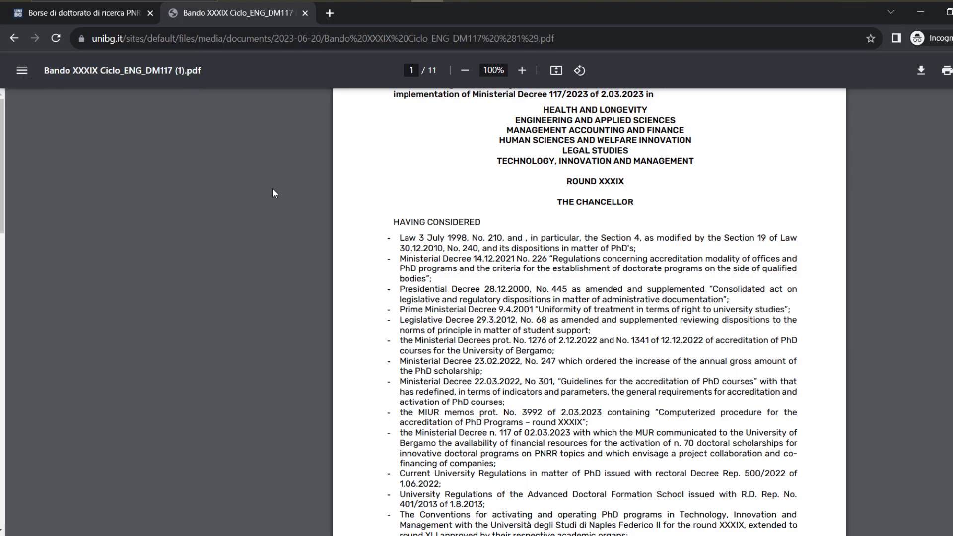
{"action": "scroll", "coordinate": [395, 272], "scroll_direction": "up", "scroll_amount": 5}
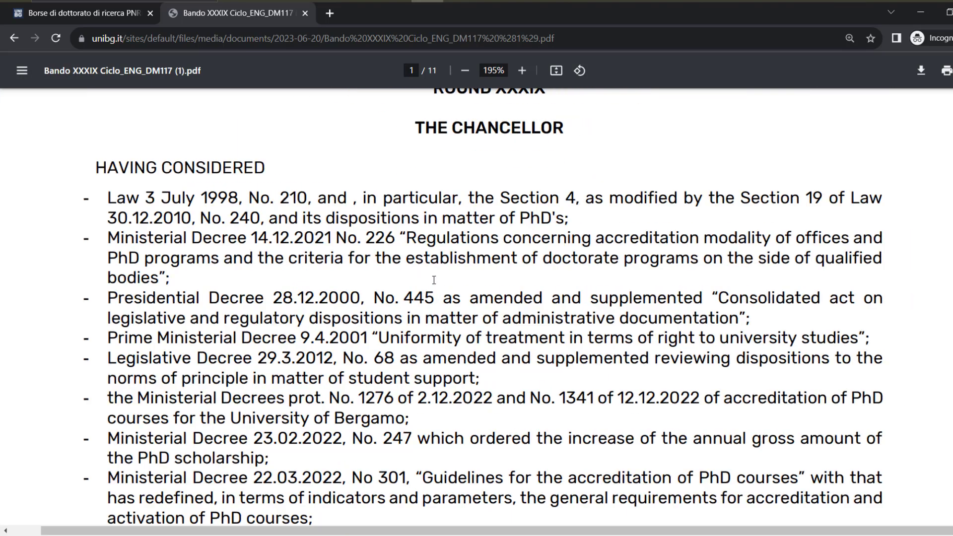
{"action": "scroll", "coordinate": [427, 277], "scroll_direction": "down", "scroll_amount": 3}
{"action": "scroll", "coordinate": [393, 251], "scroll_direction": "down", "scroll_amount": 10}
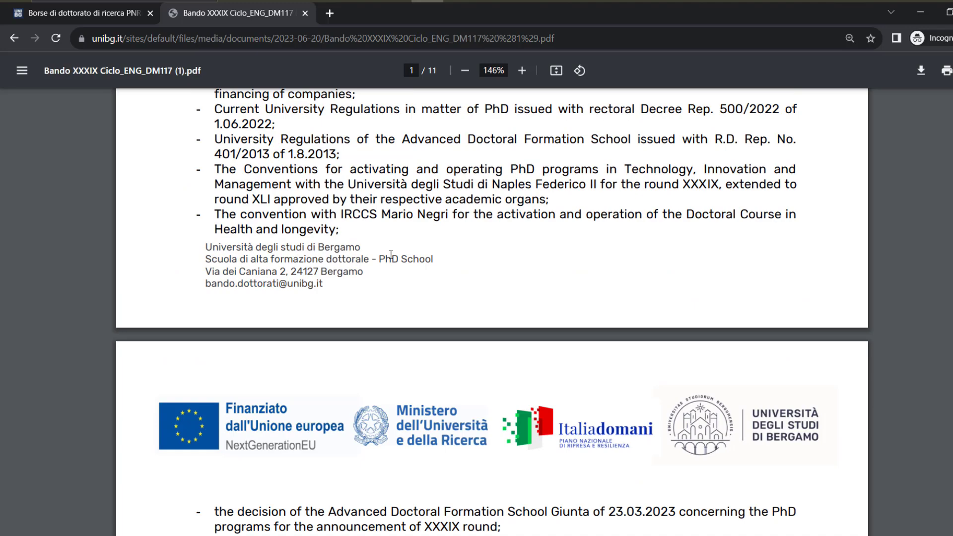
{"action": "scroll", "coordinate": [392, 256], "scroll_direction": "down", "scroll_amount": 8}
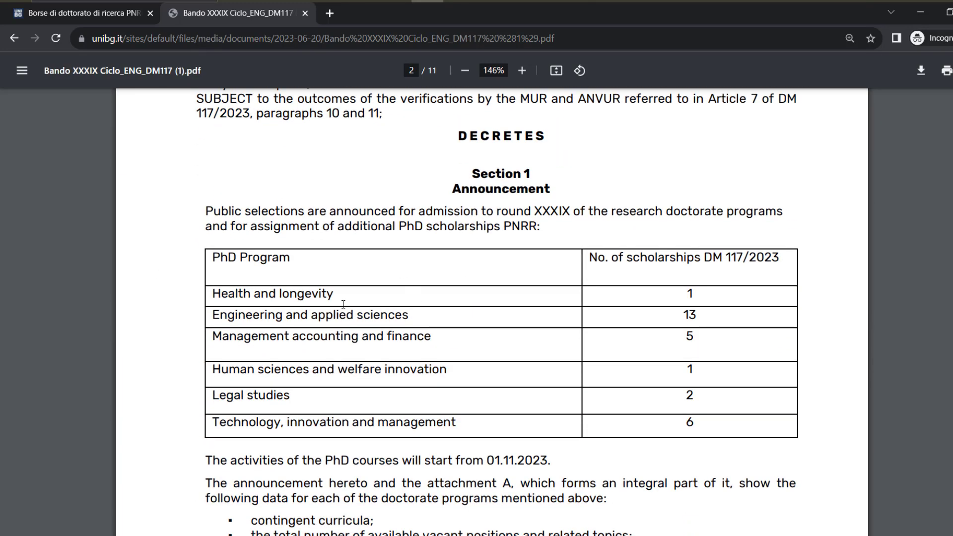
{"action": "mouse_move", "coordinate": [217, 294]}
{"action": "left_mouse_down"}
{"action": "mouse_move", "coordinate": [555, 312]}
{"action": "mouse_move", "coordinate": [697, 297]}
{"action": "left_mouse_up"}
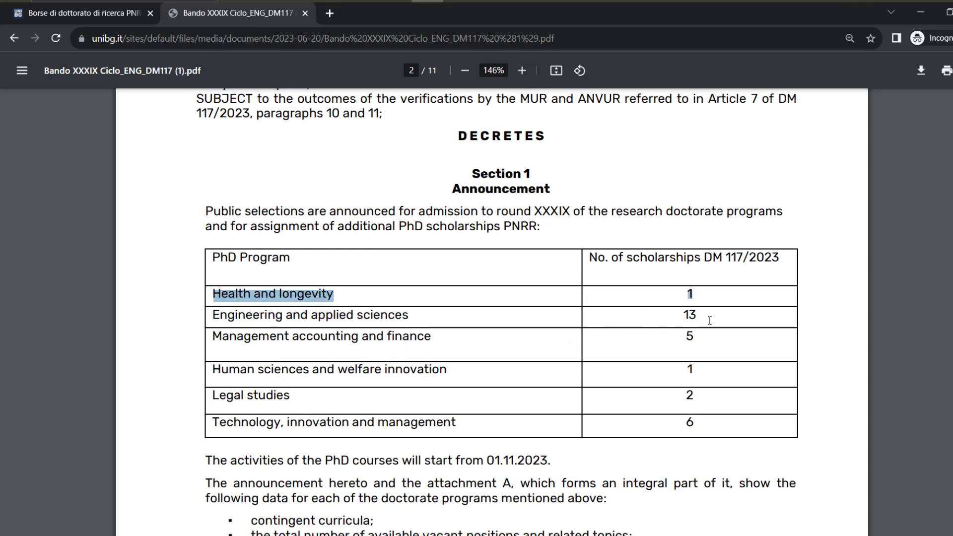
{"action": "double_click", "coordinate": [690, 316]}
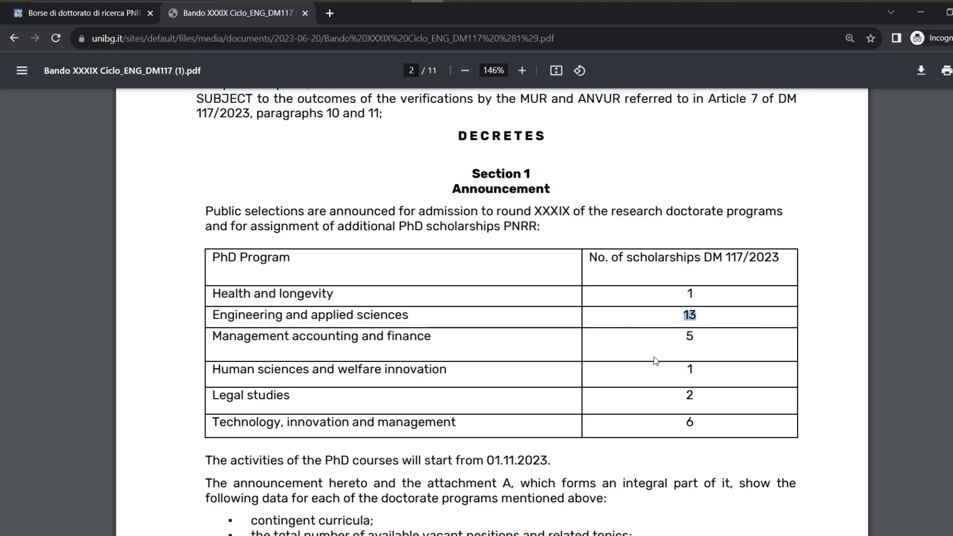
{"action": "double_click", "coordinate": [689, 336]}
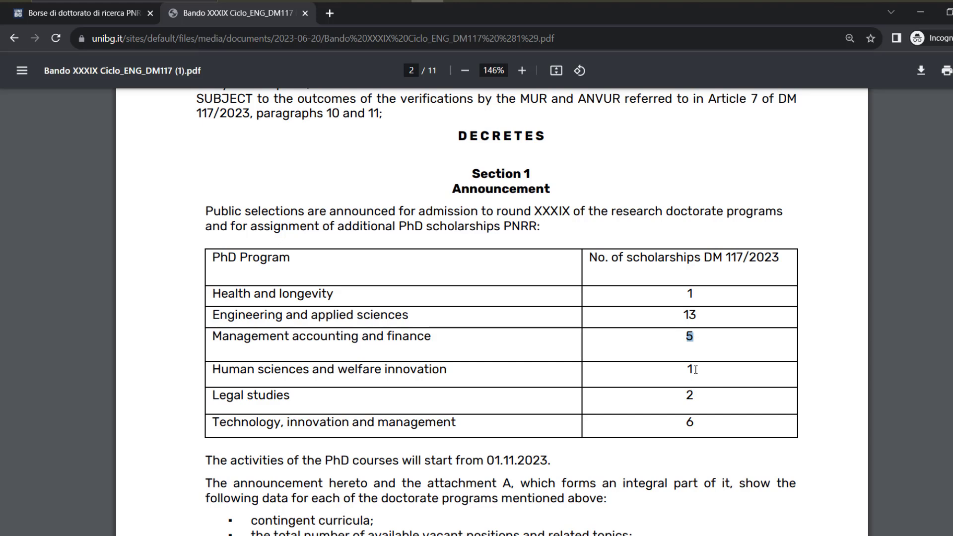
{"action": "double_click", "coordinate": [690, 395]}
{"action": "scroll", "coordinate": [688, 425], "scroll_direction": "down", "scroll_amount": 3}
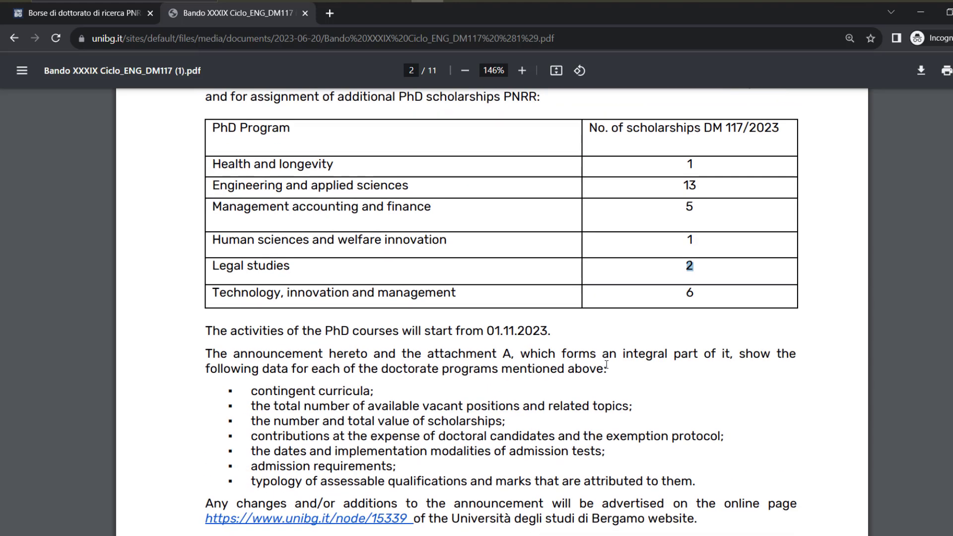
{"action": "scroll", "coordinate": [602, 374], "scroll_direction": "down", "scroll_amount": 1}
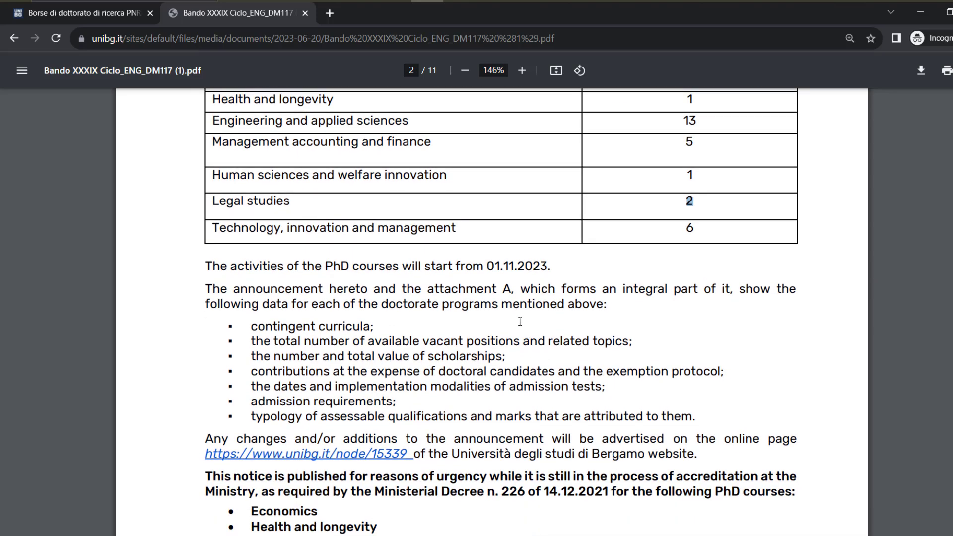
{"action": "scroll", "coordinate": [406, 357], "scroll_direction": "down", "scroll_amount": 1}
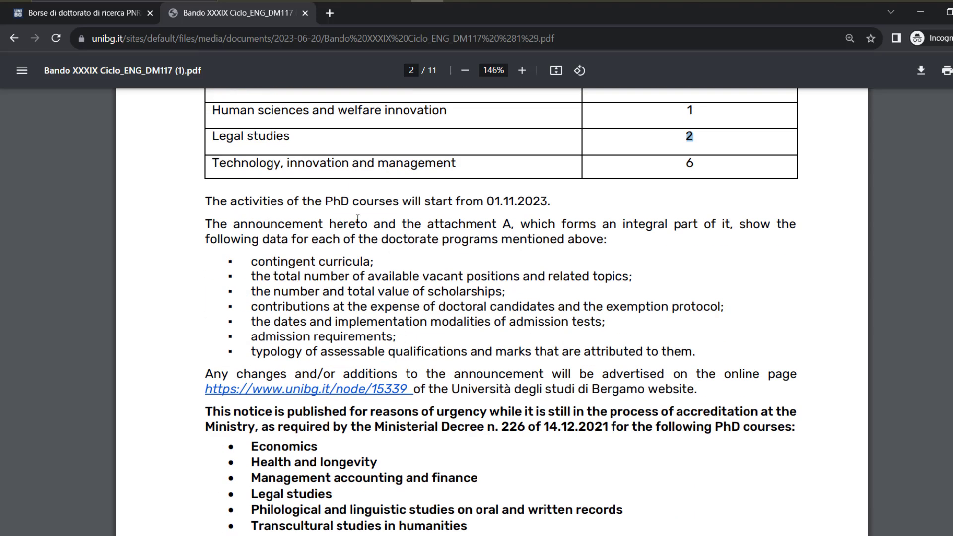
{"action": "left_click_drag", "start_coordinate": [474, 201], "coordinate": [546, 227]}
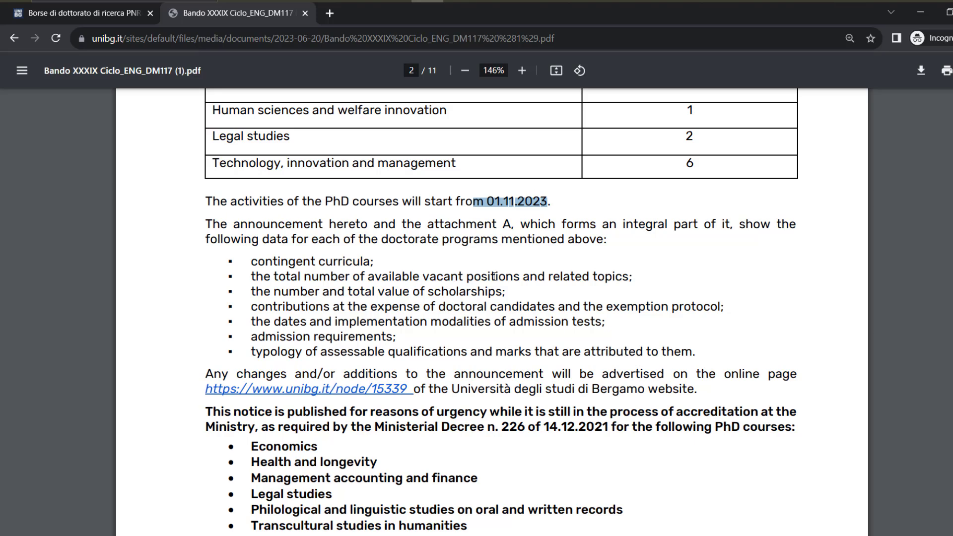
{"action": "scroll", "coordinate": [494, 276], "scroll_direction": "down", "scroll_amount": 1}
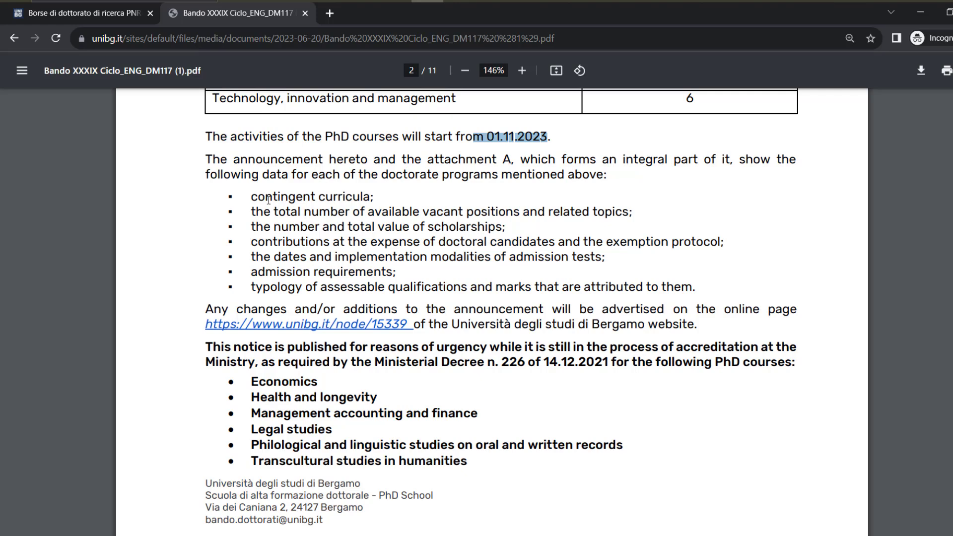
{"action": "left_click_drag", "start_coordinate": [251, 197], "coordinate": [395, 229]}
{"action": "left_click", "coordinate": [297, 216]}
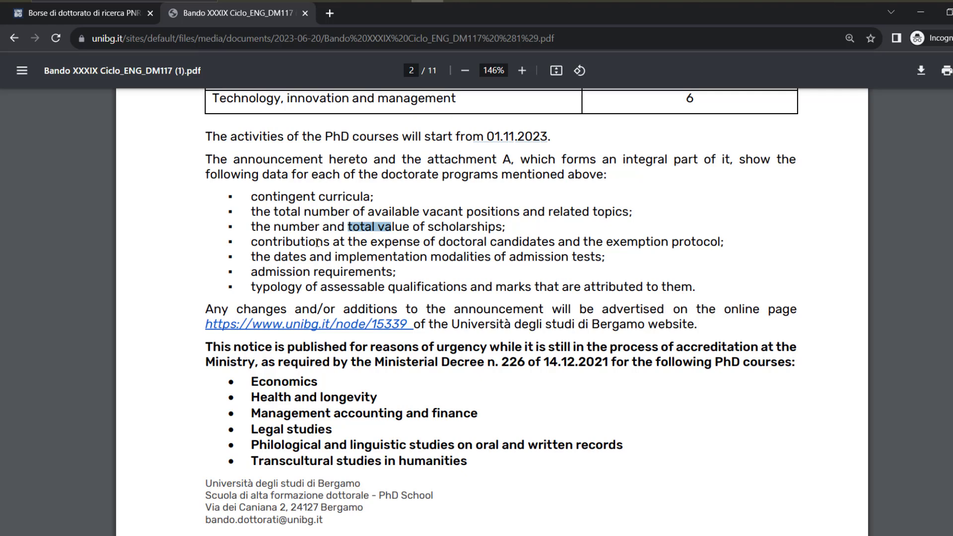
{"action": "left_click_drag", "start_coordinate": [317, 242], "coordinate": [377, 244]}
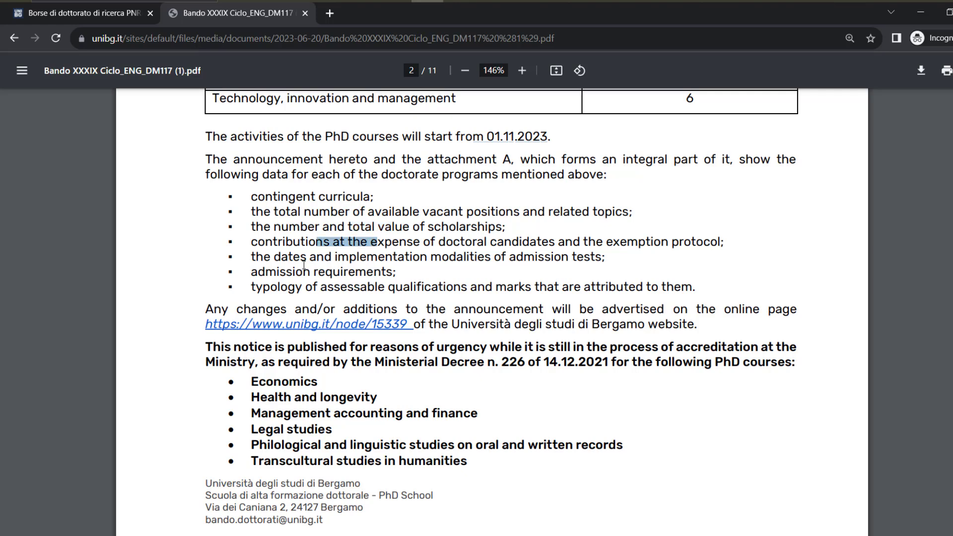
Highlight the admission test dates and admission requirements items, then scroll onward
{"action": "left_click_drag", "start_coordinate": [301, 257], "coordinate": [368, 257]}
{"action": "left_click_drag", "start_coordinate": [297, 272], "coordinate": [467, 287]}
{"action": "scroll", "coordinate": [387, 326], "scroll_direction": "down", "scroll_amount": 10}
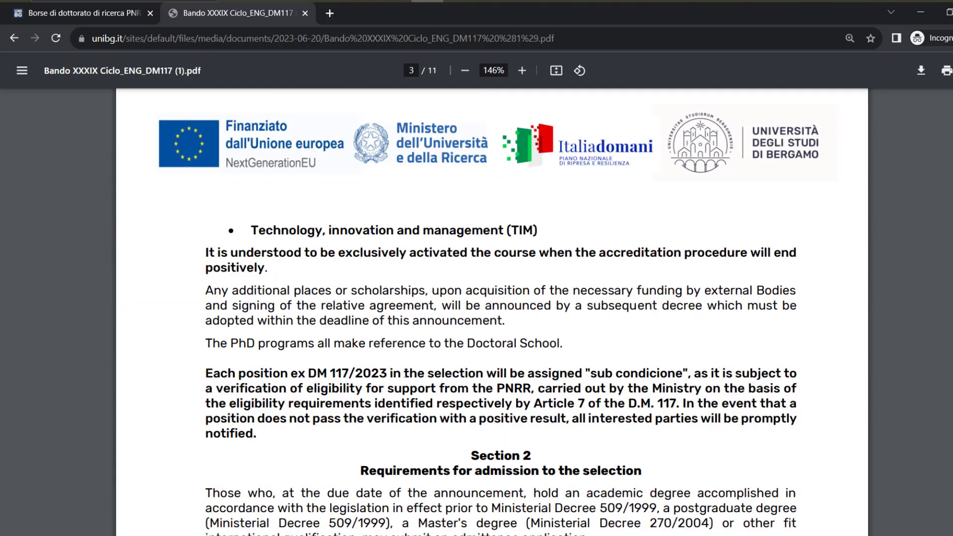
{"action": "scroll", "coordinate": [397, 362], "scroll_direction": "down", "scroll_amount": 3}
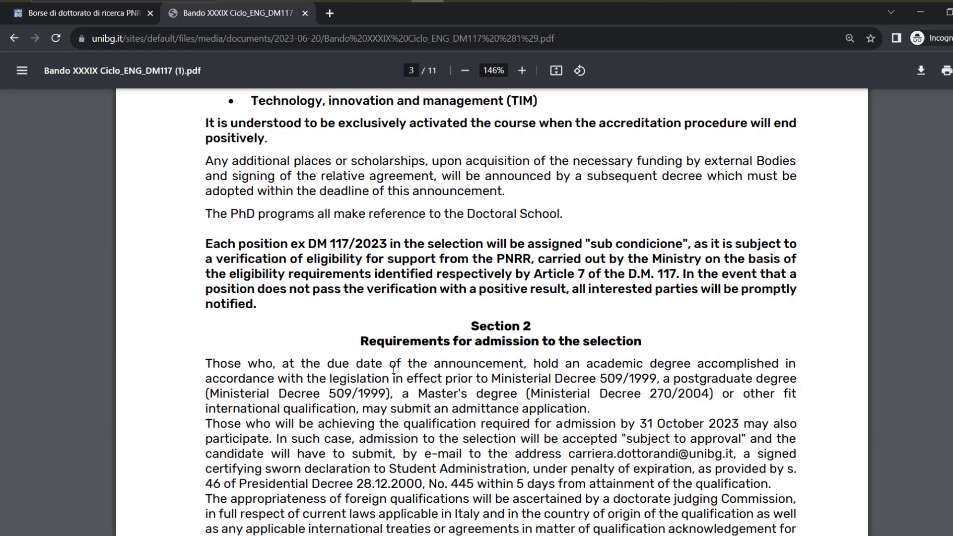
{"action": "scroll", "coordinate": [393, 370], "scroll_direction": "down", "scroll_amount": 4}
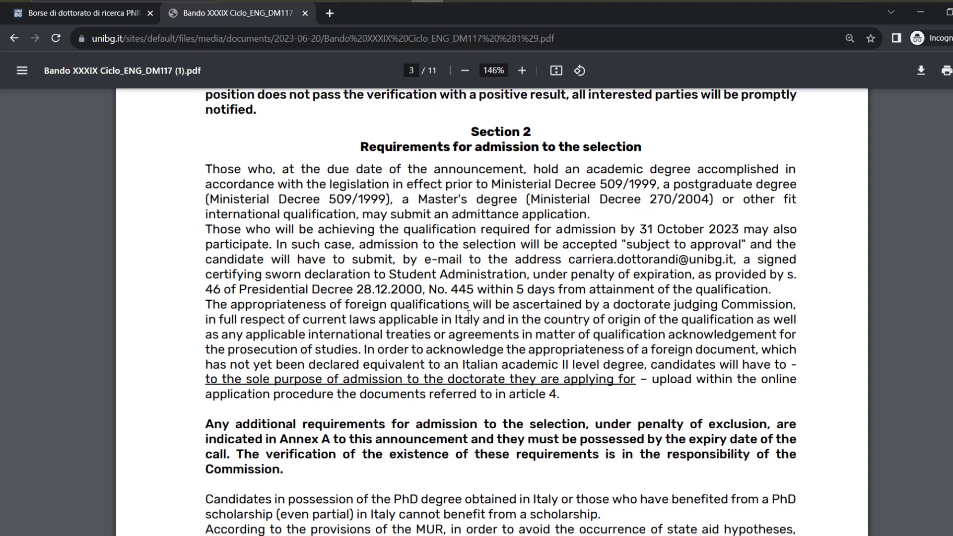
{"action": "scroll", "coordinate": [465, 310], "scroll_direction": "down", "scroll_amount": 5}
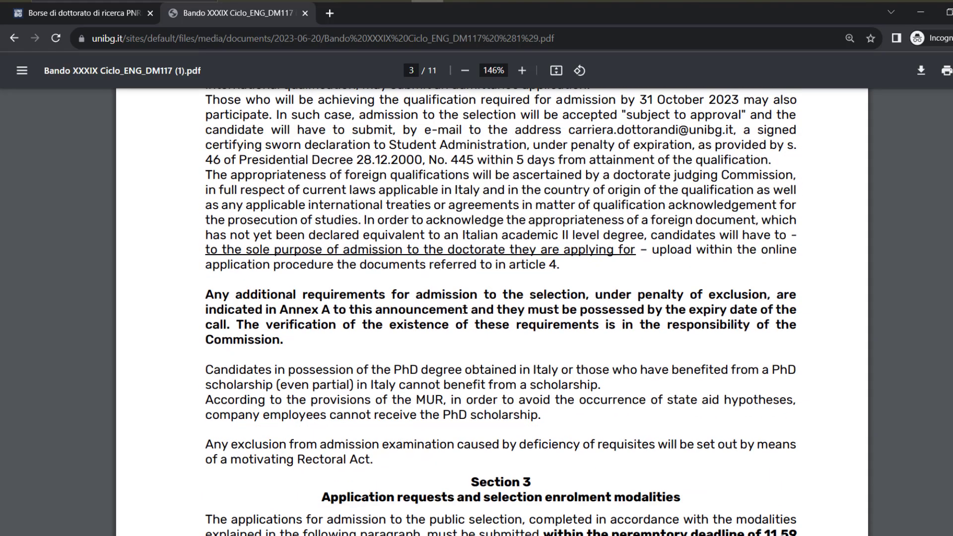
{"action": "scroll", "coordinate": [464, 309], "scroll_direction": "down", "scroll_amount": 3}
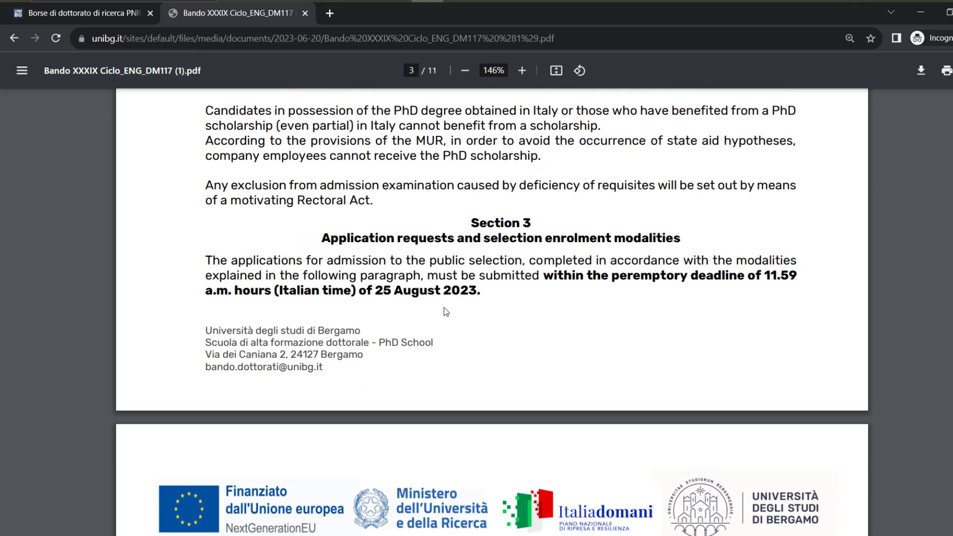
{"action": "scroll", "coordinate": [446, 312], "scroll_direction": "down", "scroll_amount": 3}
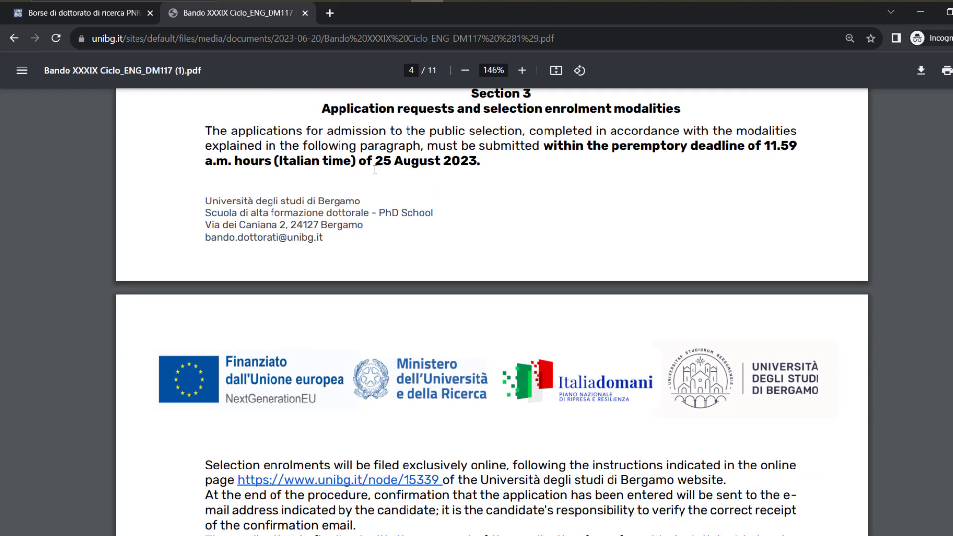
Highlight the 25 August 2023 deadline and scroll to page 5's required documents list
{"action": "left_click_drag", "start_coordinate": [376, 161], "coordinate": [441, 162]}
{"action": "scroll", "coordinate": [426, 288], "scroll_direction": "down", "scroll_amount": 3}
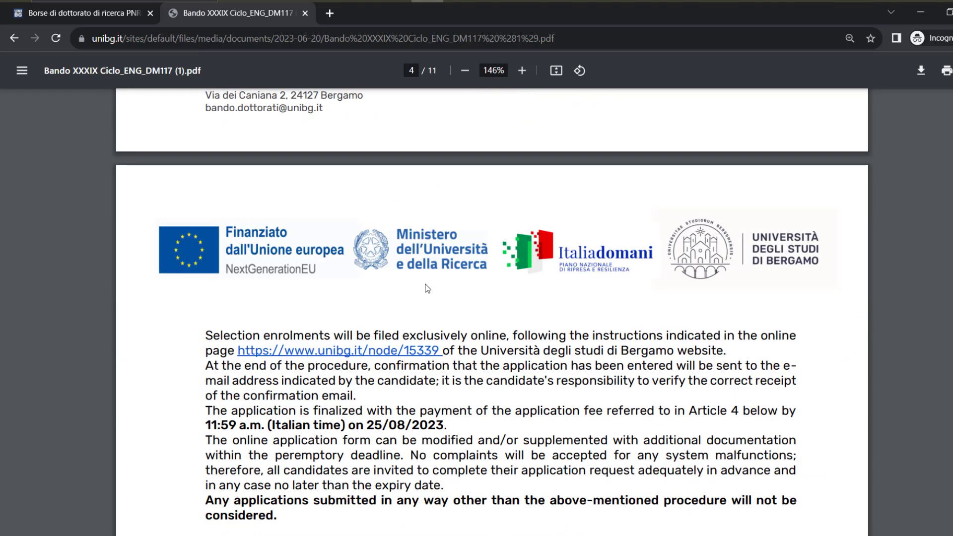
{"action": "scroll", "coordinate": [431, 292], "scroll_direction": "down", "scroll_amount": 6}
{"action": "scroll", "coordinate": [431, 292], "scroll_direction": "down", "scroll_amount": 4}
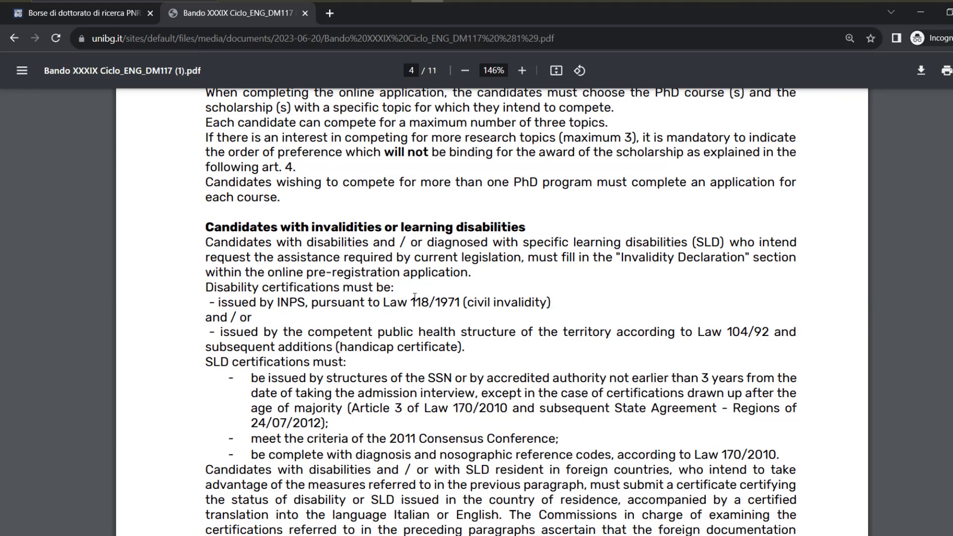
{"action": "scroll", "coordinate": [415, 297], "scroll_direction": "up", "scroll_amount": 3}
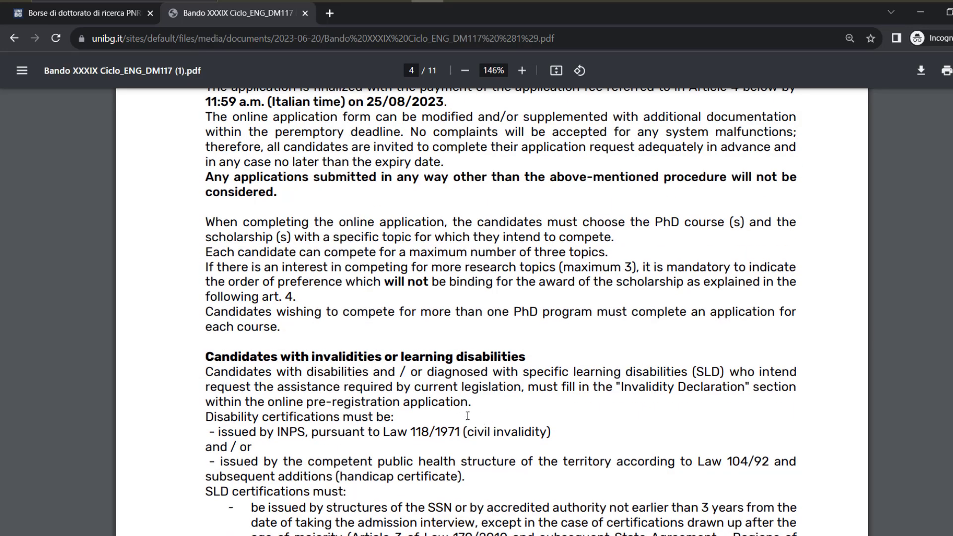
{"action": "scroll", "coordinate": [467, 416], "scroll_direction": "down", "scroll_amount": 8}
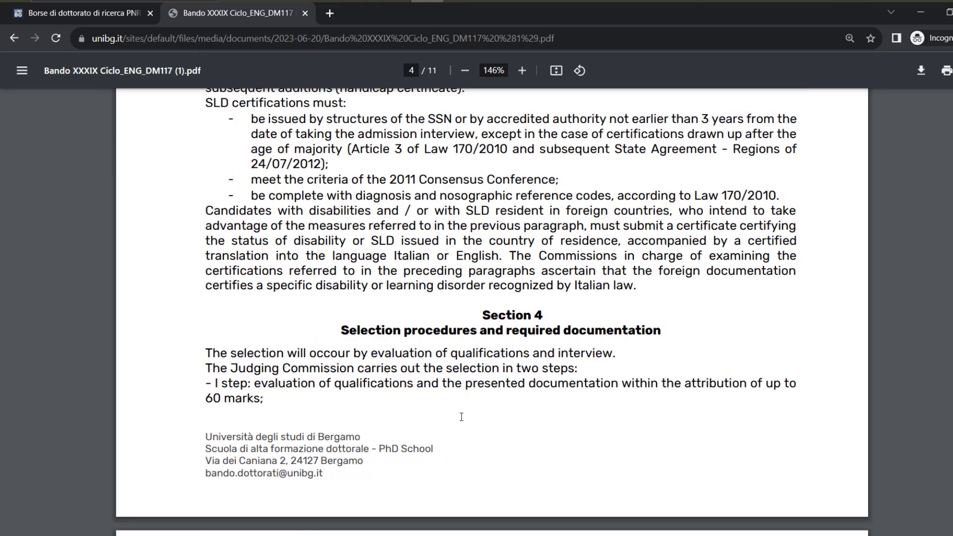
{"action": "scroll", "coordinate": [461, 417], "scroll_direction": "down", "scroll_amount": 1}
{"action": "scroll", "coordinate": [461, 417], "scroll_direction": "down", "scroll_amount": 5}
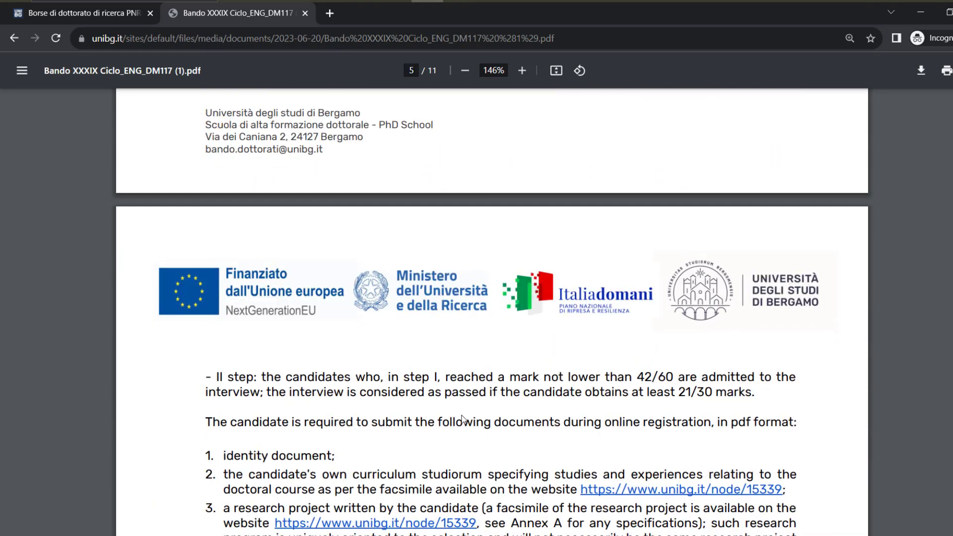
Highlight the identity document and curriculum studiorum requirements on page 5
{"action": "scroll", "coordinate": [462, 419], "scroll_direction": "down", "scroll_amount": 3}
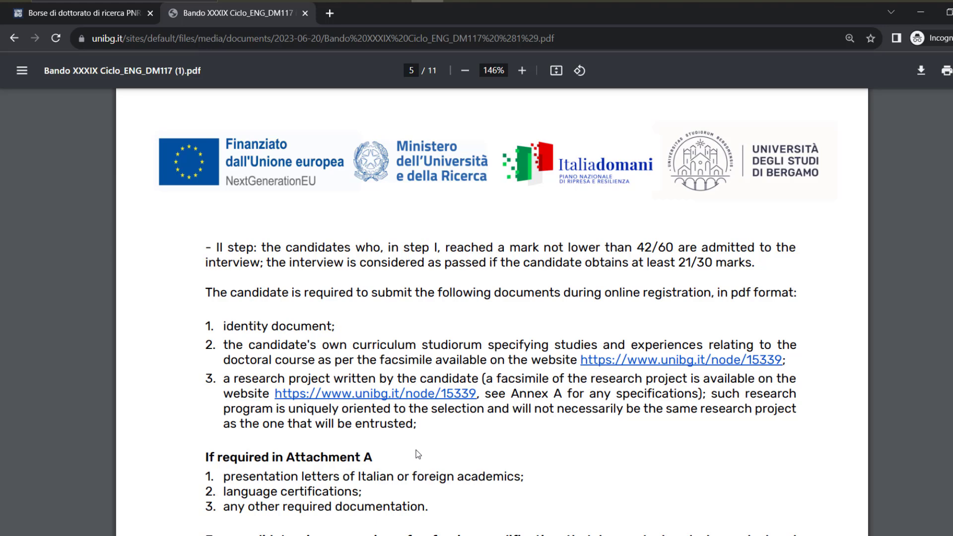
{"action": "left_click_drag", "start_coordinate": [257, 326], "coordinate": [309, 323]}
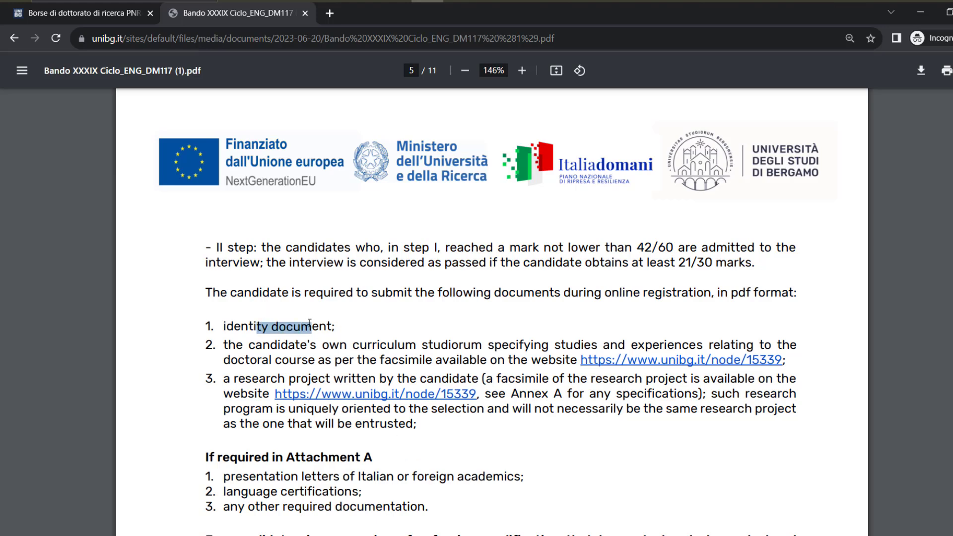
{"action": "left_click_drag", "start_coordinate": [256, 345], "coordinate": [524, 368]}
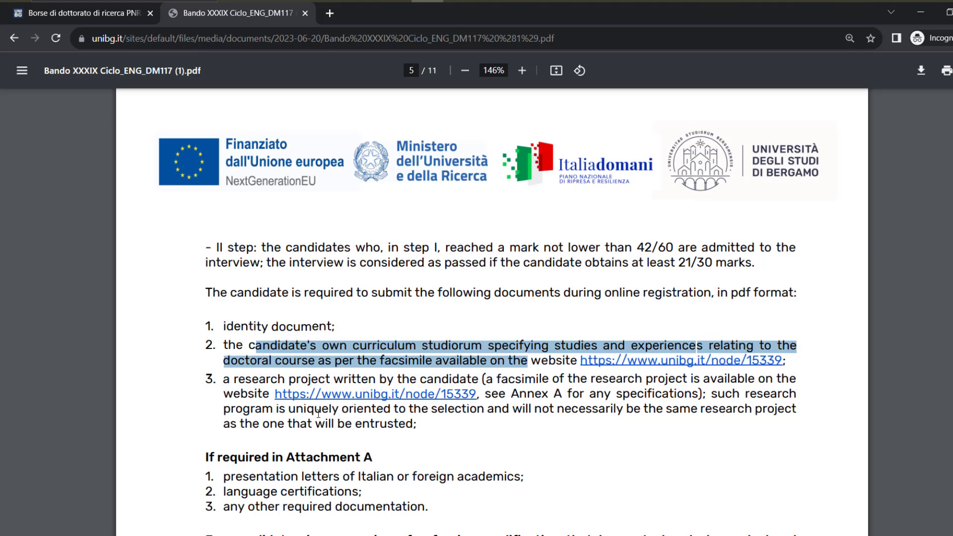
{"action": "scroll", "coordinate": [318, 413], "scroll_direction": "down", "scroll_amount": 1}
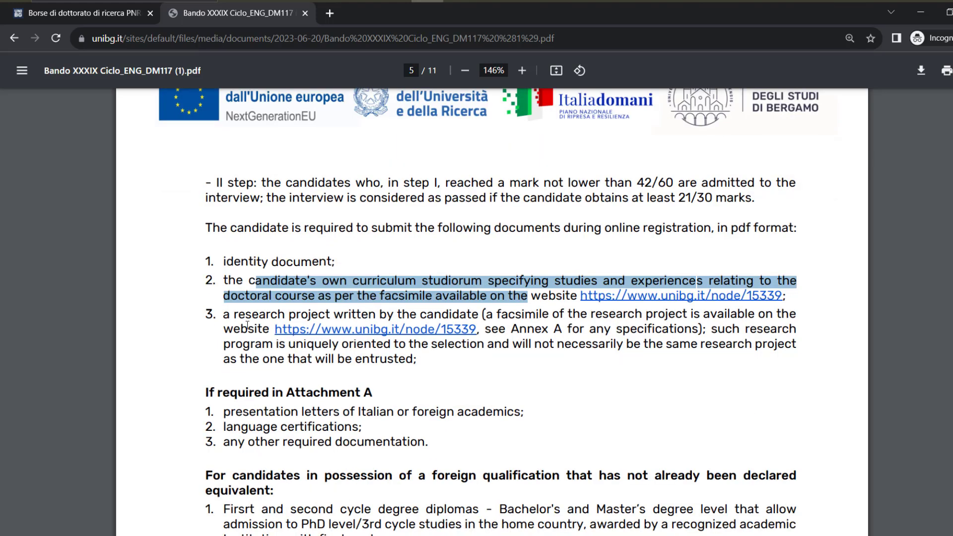
{"action": "scroll", "coordinate": [247, 327], "scroll_direction": "down", "scroll_amount": 2}
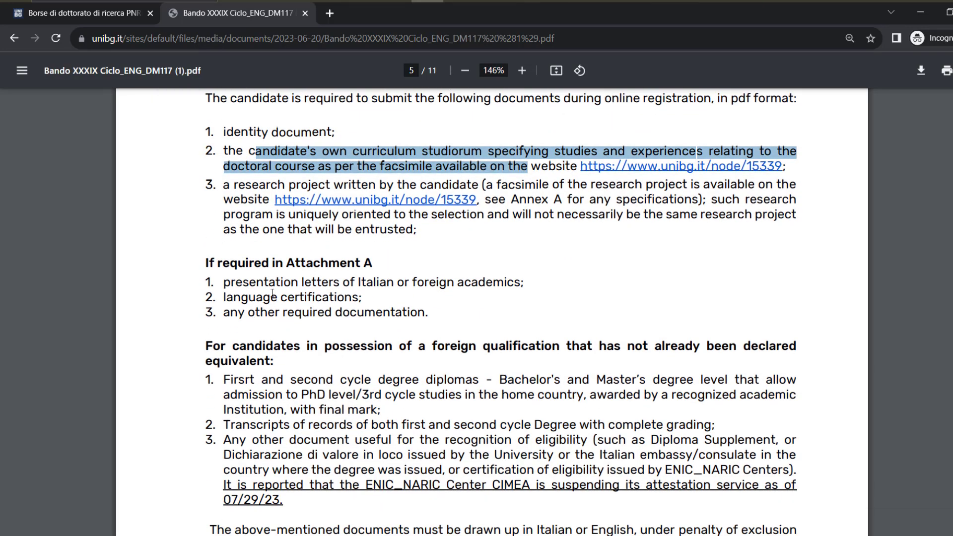
Highlight presentation letters, language certifications, other documentation, research project and the Annex A reference
{"action": "left_click_drag", "start_coordinate": [232, 284], "coordinate": [512, 285]}
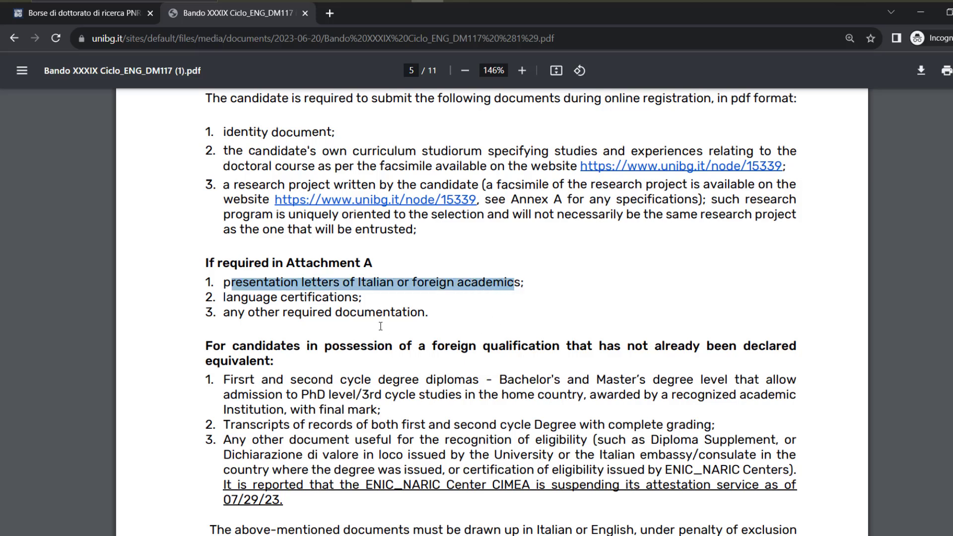
{"action": "left_click_drag", "start_coordinate": [235, 298], "coordinate": [329, 298]}
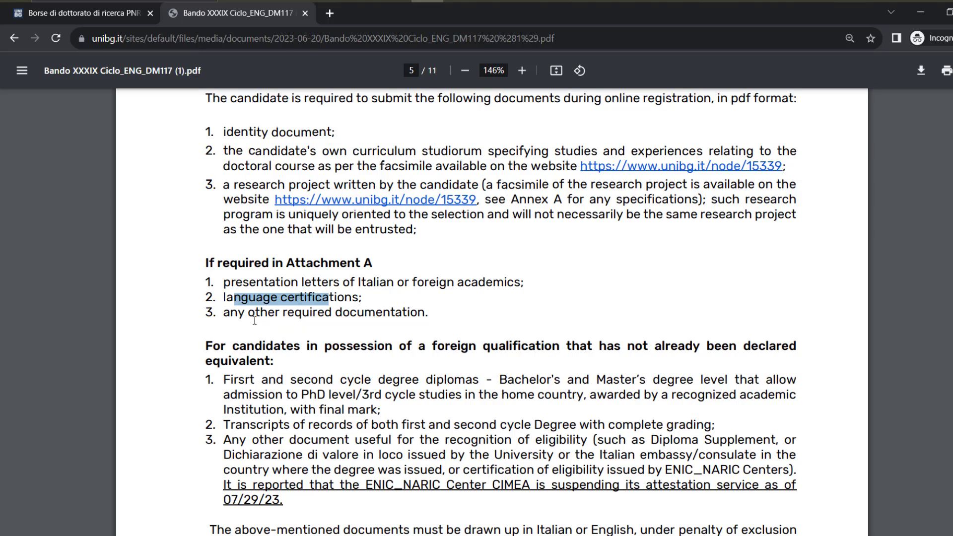
{"action": "left_click_drag", "start_coordinate": [249, 314], "coordinate": [390, 313]}
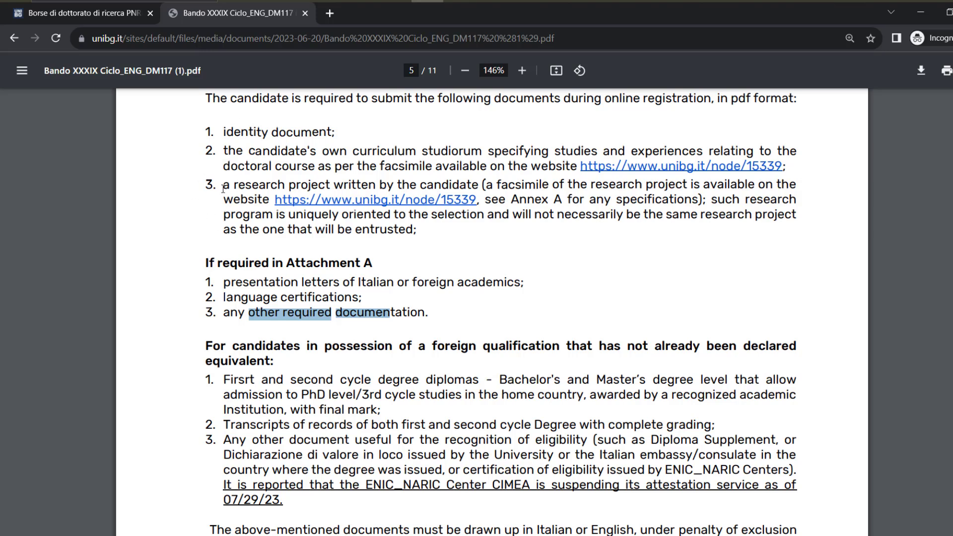
{"action": "left_click_drag", "start_coordinate": [223, 188], "coordinate": [270, 201]}
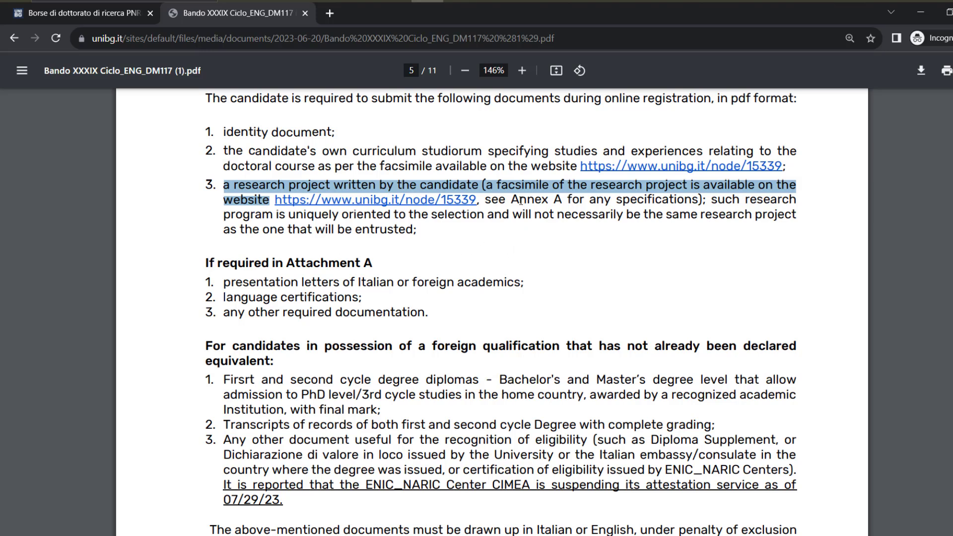
{"action": "left_click_drag", "start_coordinate": [511, 200], "coordinate": [690, 201]}
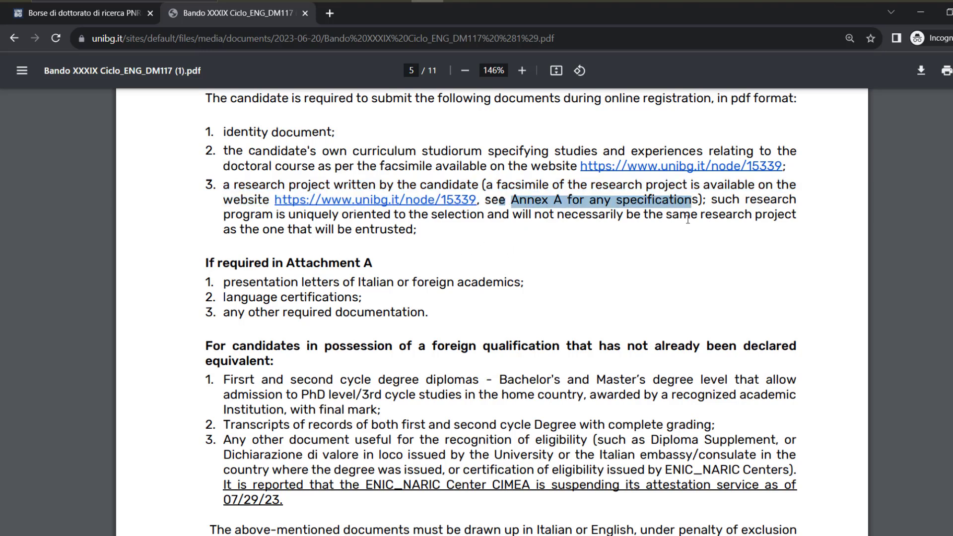
Scroll the call PDF through Sections 5–8 to page 8's scholarship terms
{"action": "scroll", "coordinate": [445, 376], "scroll_direction": "down", "scroll_amount": 10}
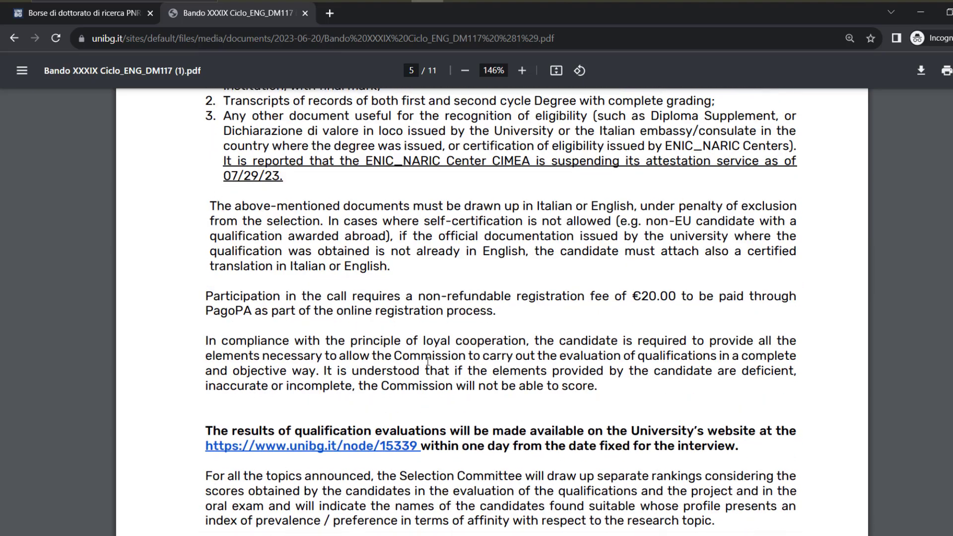
{"action": "scroll", "coordinate": [424, 361], "scroll_direction": "down", "scroll_amount": 10}
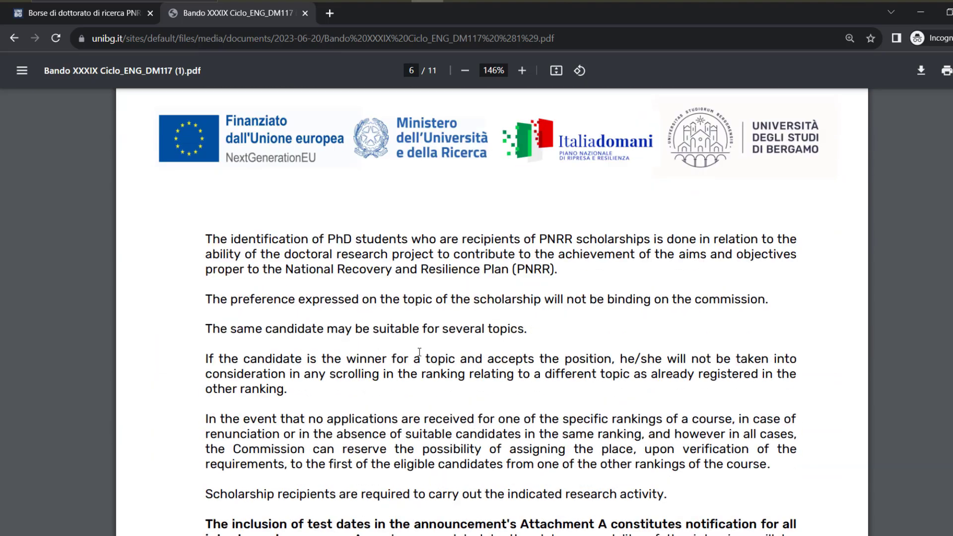
{"action": "scroll", "coordinate": [419, 349], "scroll_direction": "down", "scroll_amount": 8}
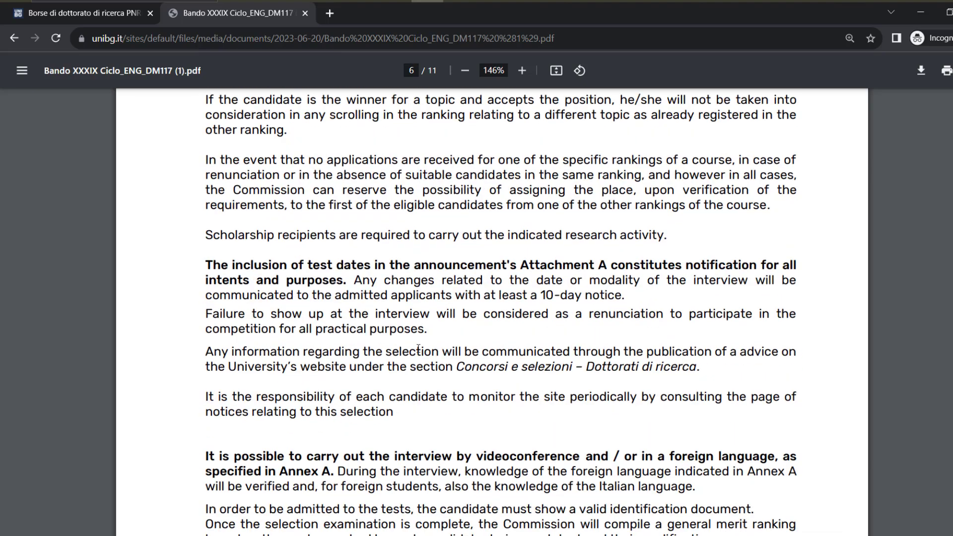
{"action": "scroll", "coordinate": [417, 350], "scroll_direction": "down", "scroll_amount": 2}
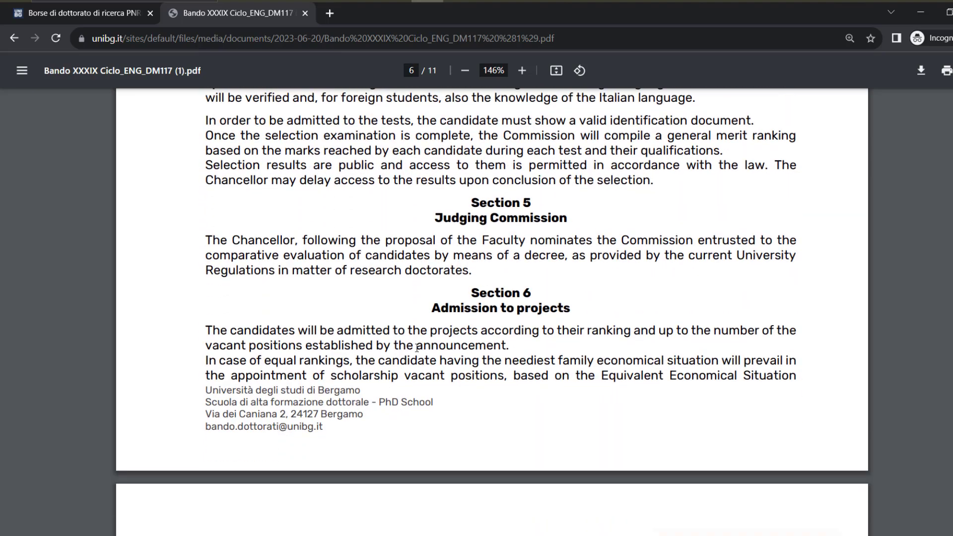
{"action": "scroll", "coordinate": [412, 327], "scroll_direction": "down", "scroll_amount": 4}
{"action": "scroll", "coordinate": [412, 328], "scroll_direction": "down", "scroll_amount": 8}
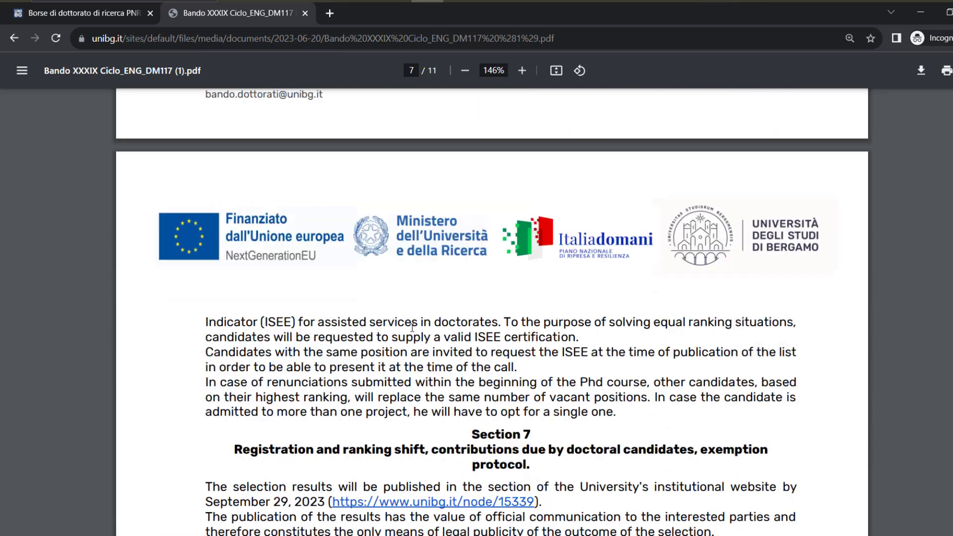
{"action": "scroll", "coordinate": [412, 328], "scroll_direction": "down", "scroll_amount": 12}
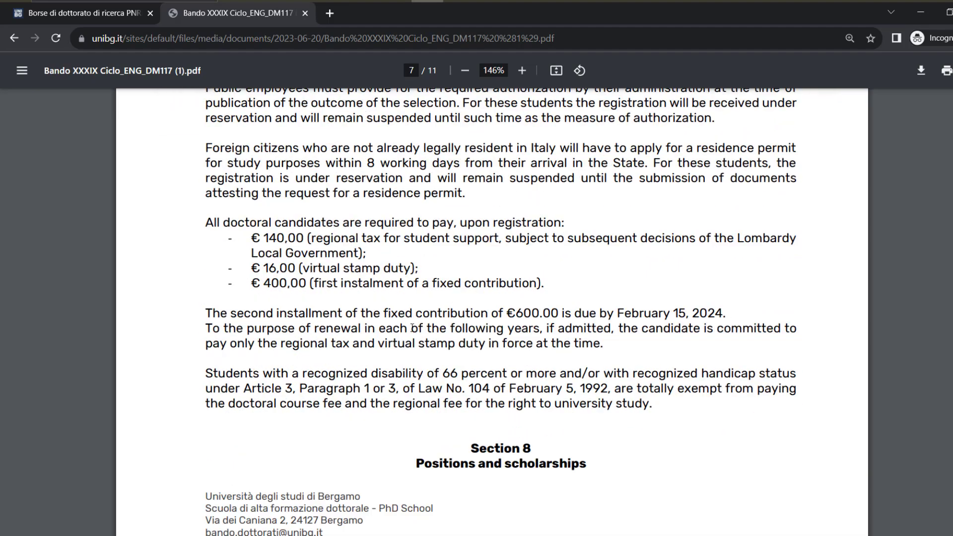
{"action": "scroll", "coordinate": [412, 328], "scroll_direction": "down", "scroll_amount": 6}
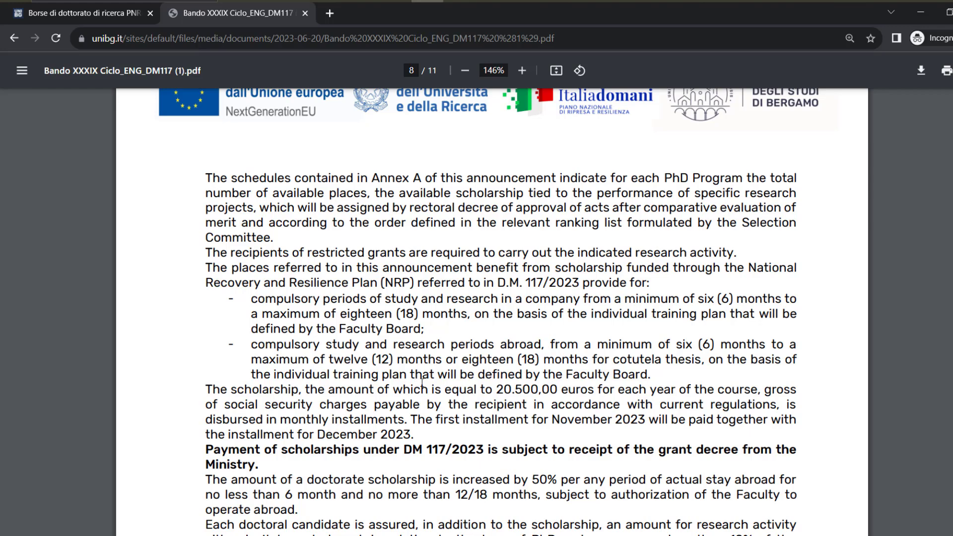
Mark the 20.500,00 euro yearly scholarship and the 6-month minimum, 12/18-month maximum stay abroad
{"action": "left_click_drag", "start_coordinate": [487, 391], "coordinate": [603, 392]}
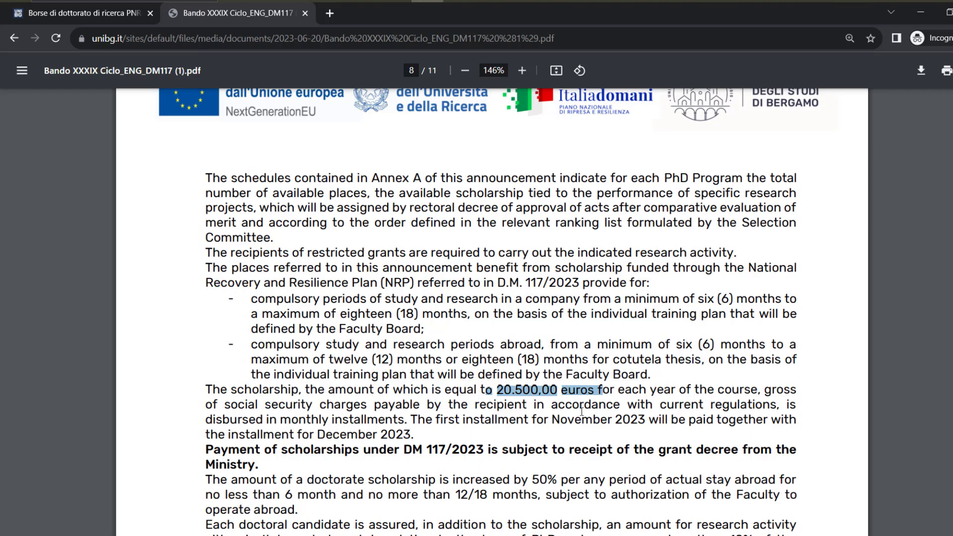
{"action": "scroll", "coordinate": [444, 376], "scroll_direction": "down", "scroll_amount": 3}
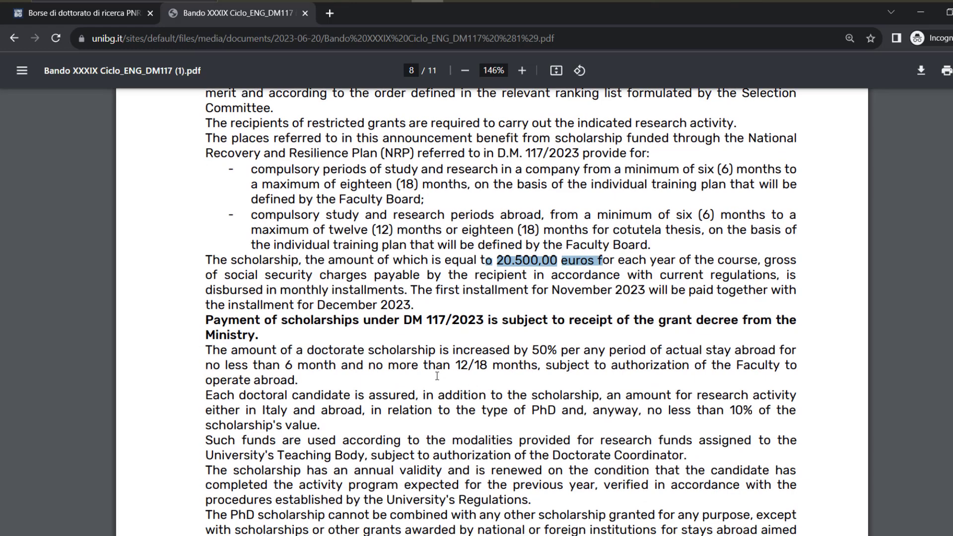
{"action": "left_click_drag", "start_coordinate": [445, 367], "coordinate": [524, 367]}
{"action": "left_click_drag", "start_coordinate": [274, 368], "coordinate": [329, 369]}
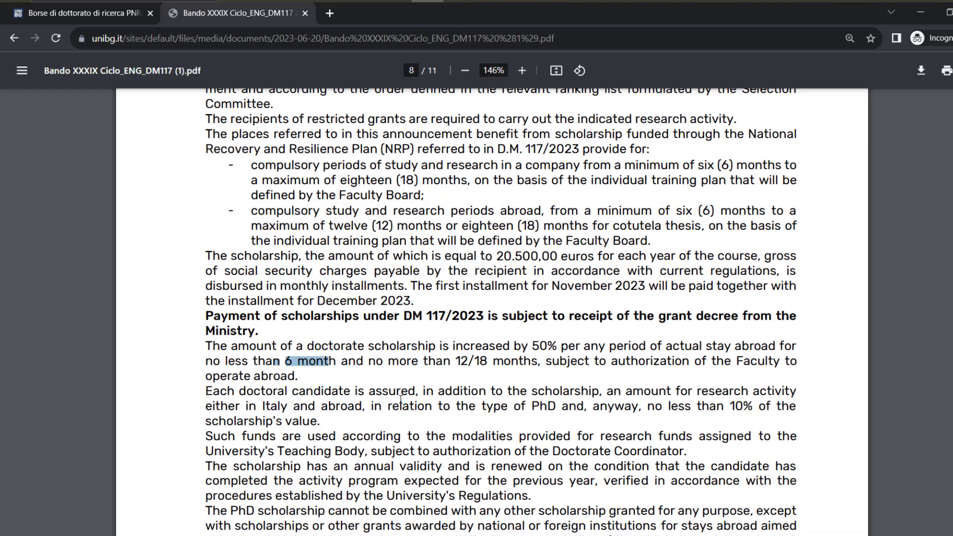
Mark the graduate-student lodging and canteen lines in Section 9, then return to page 5
{"action": "scroll", "coordinate": [402, 398], "scroll_direction": "down", "scroll_amount": 3}
{"action": "scroll", "coordinate": [401, 399], "scroll_direction": "down", "scroll_amount": 3}
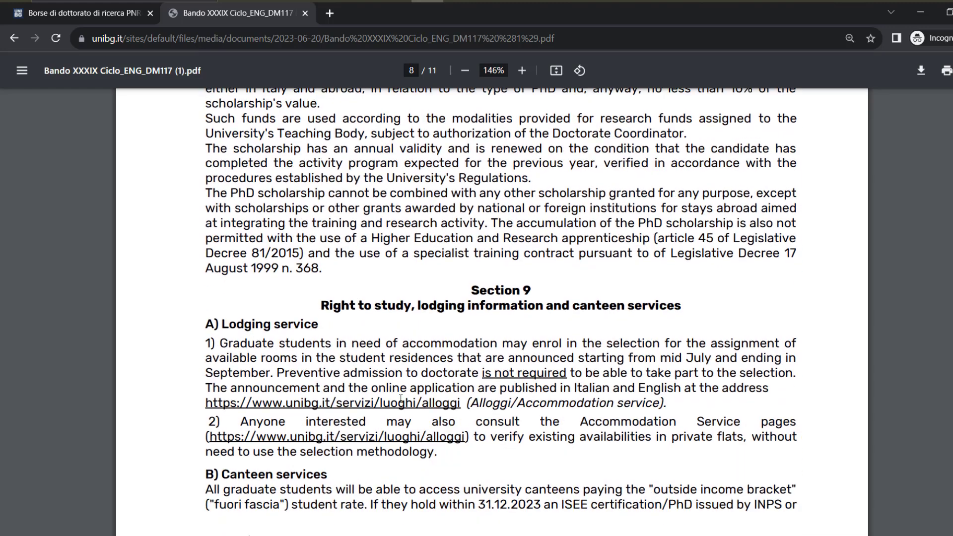
{"action": "scroll", "coordinate": [363, 337], "scroll_direction": "down", "scroll_amount": 5}
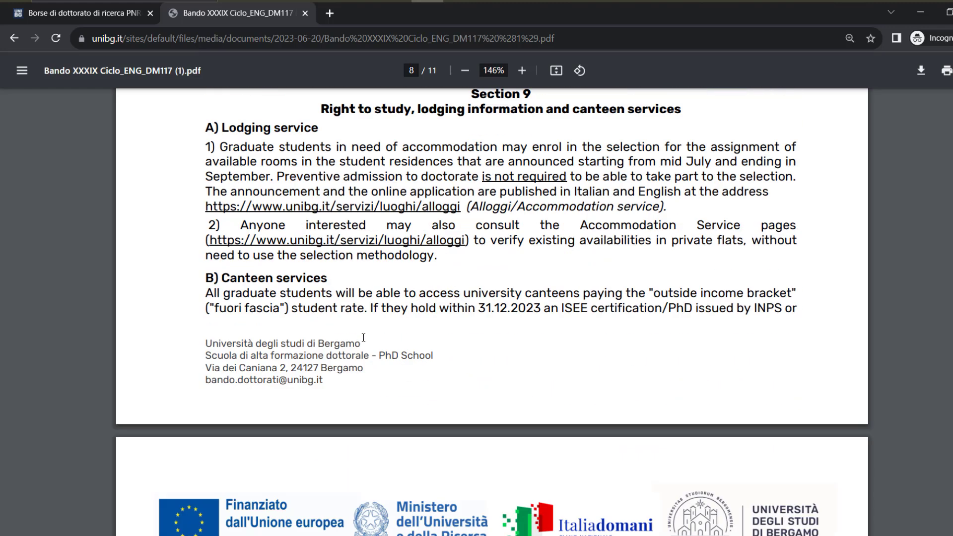
{"action": "left_click_drag", "start_coordinate": [240, 147], "coordinate": [346, 147]}
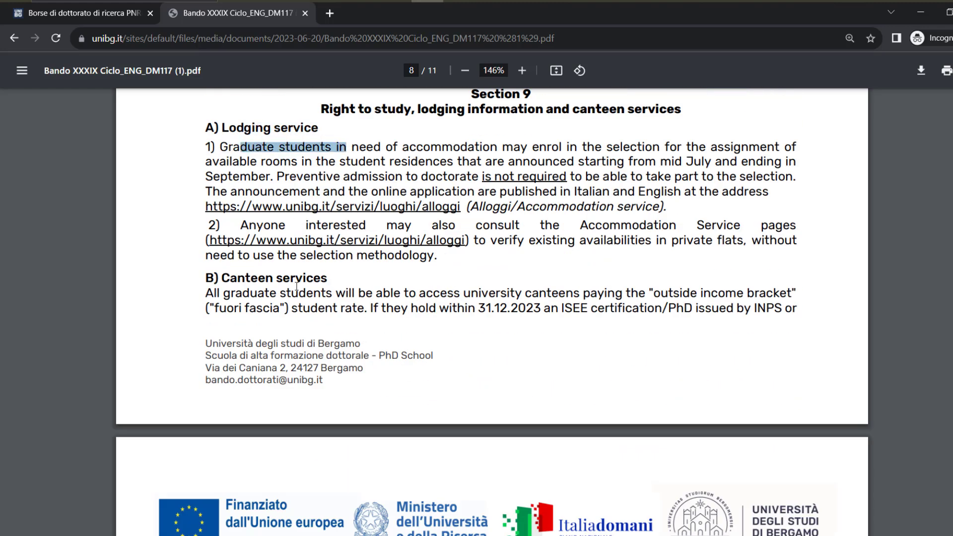
{"action": "left_click_drag", "start_coordinate": [250, 294], "coordinate": [346, 295]}
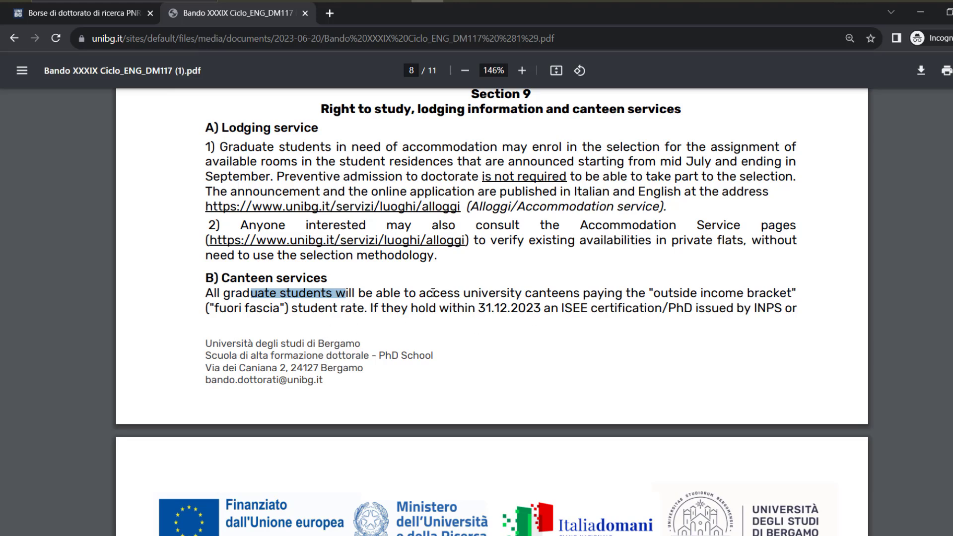
{"action": "scroll", "coordinate": [433, 293], "scroll_direction": "down", "scroll_amount": 15}
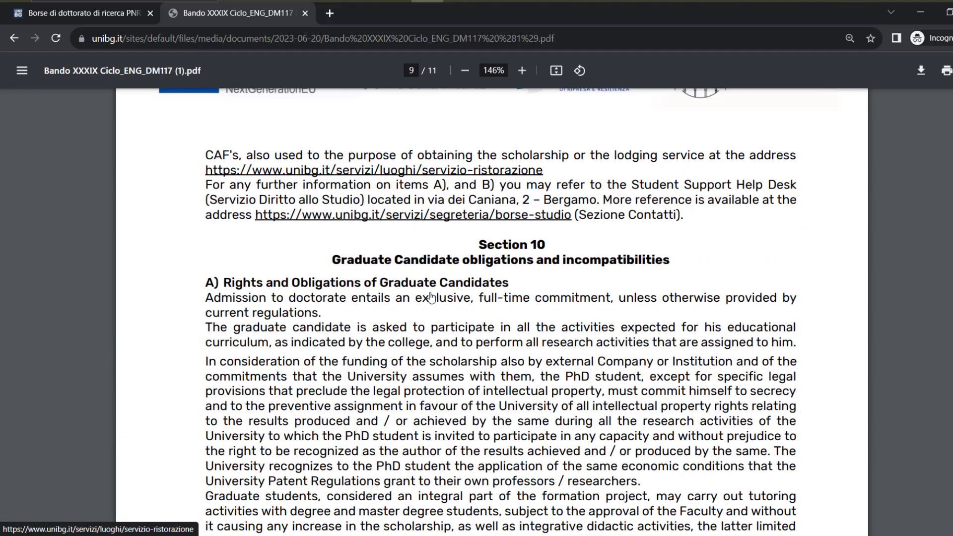
{"action": "scroll", "coordinate": [430, 297], "scroll_direction": "down", "scroll_amount": 10}
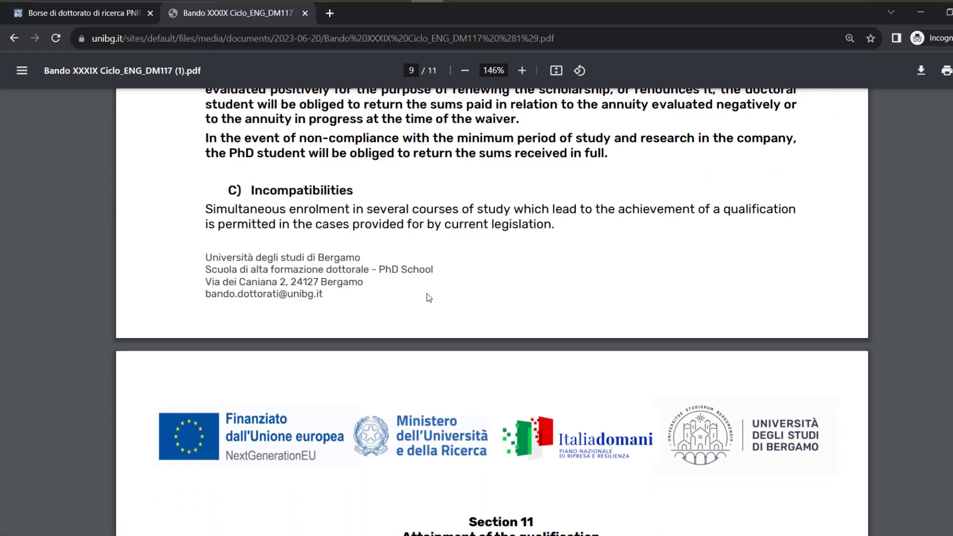
{"action": "scroll", "coordinate": [428, 297], "scroll_direction": "down", "scroll_amount": 9}
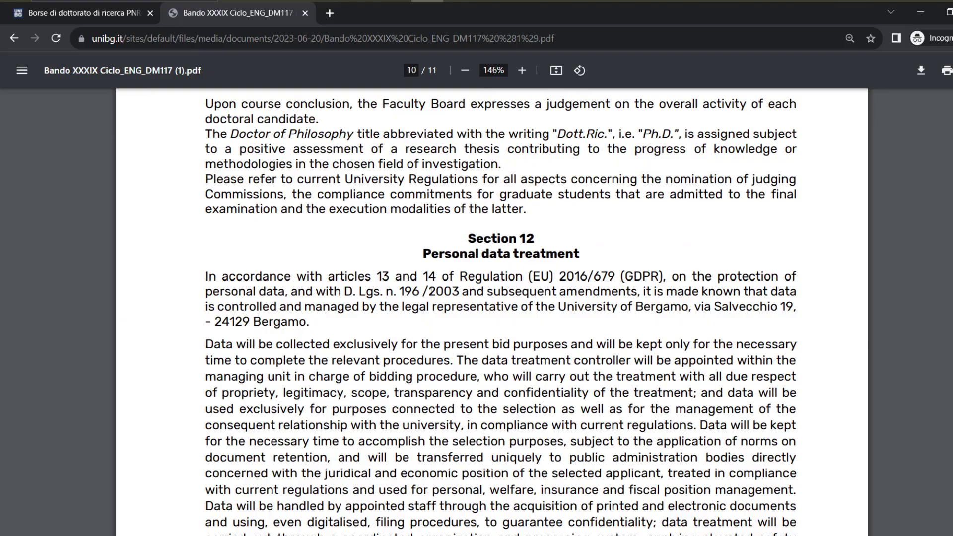
{"action": "scroll", "coordinate": [430, 292], "scroll_direction": "up", "scroll_amount": 20}
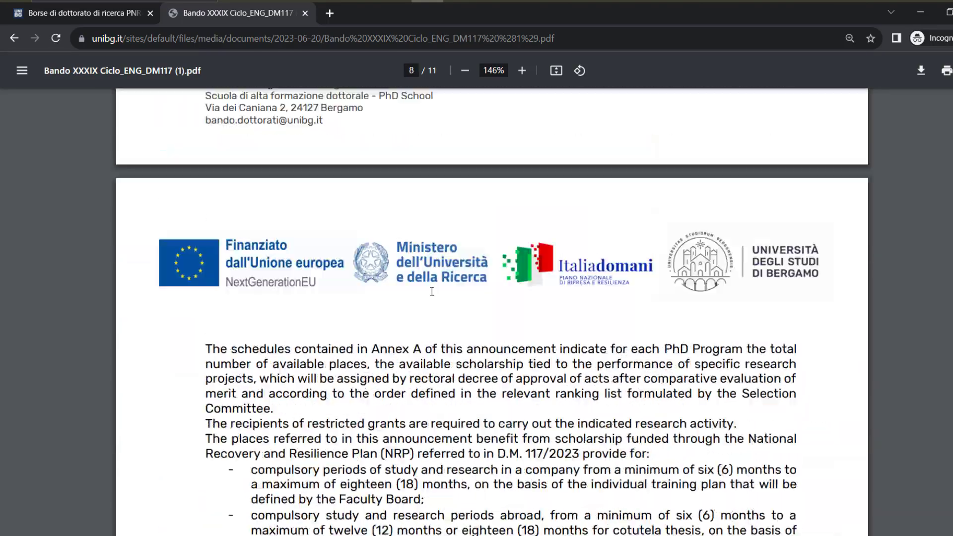
{"action": "scroll", "coordinate": [432, 291], "scroll_direction": "up", "scroll_amount": 20}
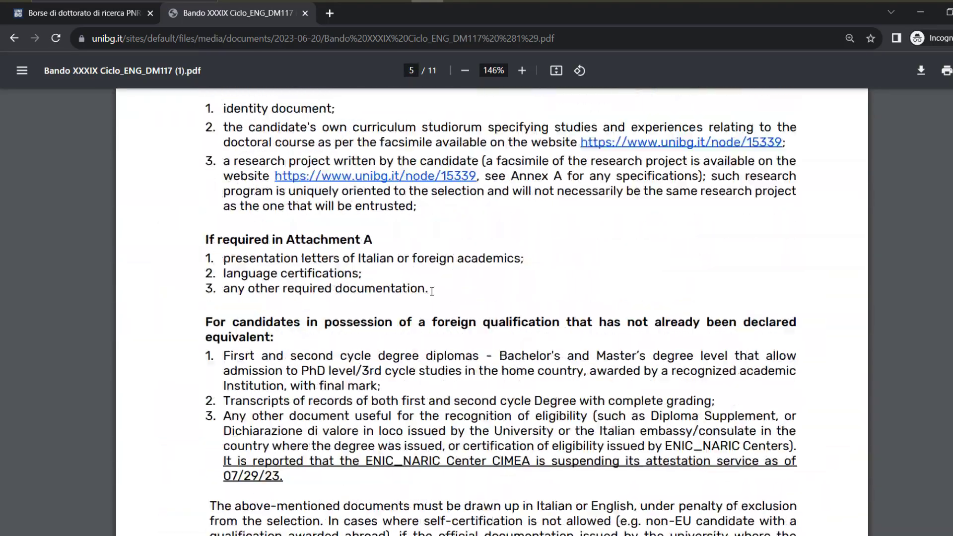
{"action": "scroll", "coordinate": [432, 291], "scroll_direction": "up", "scroll_amount": 4}
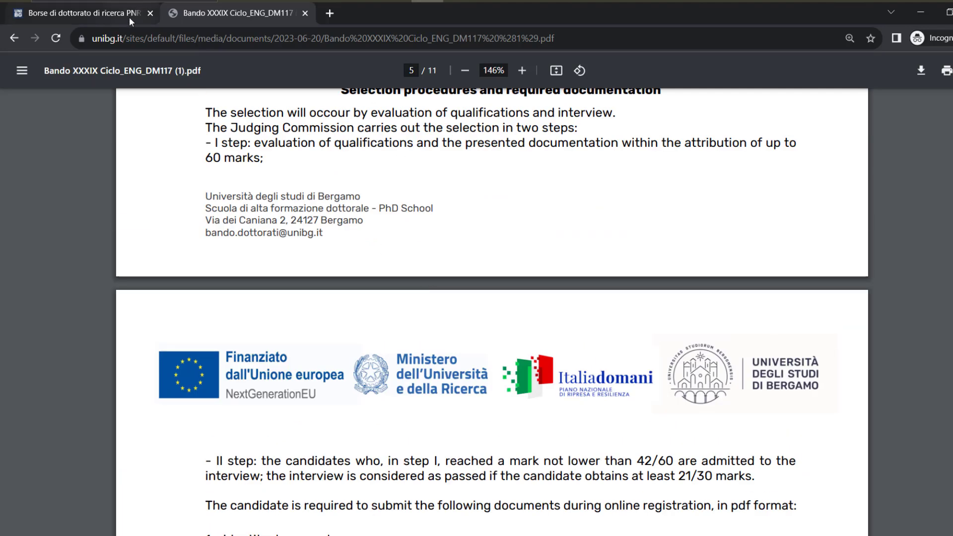
Return to the call page, mark the application opening date, and open the PICA site in a new tab
{"action": "left_click", "coordinate": [129, 17]}
{"action": "scroll", "coordinate": [253, 296], "scroll_direction": "down", "scroll_amount": 9}
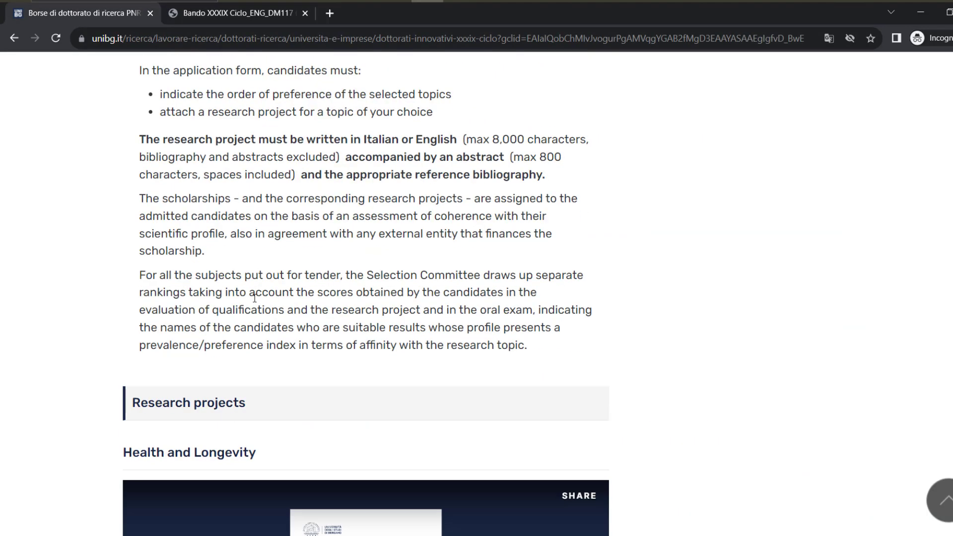
{"action": "left_click", "coordinate": [234, 12]}
{"action": "left_click", "coordinate": [14, 38]}
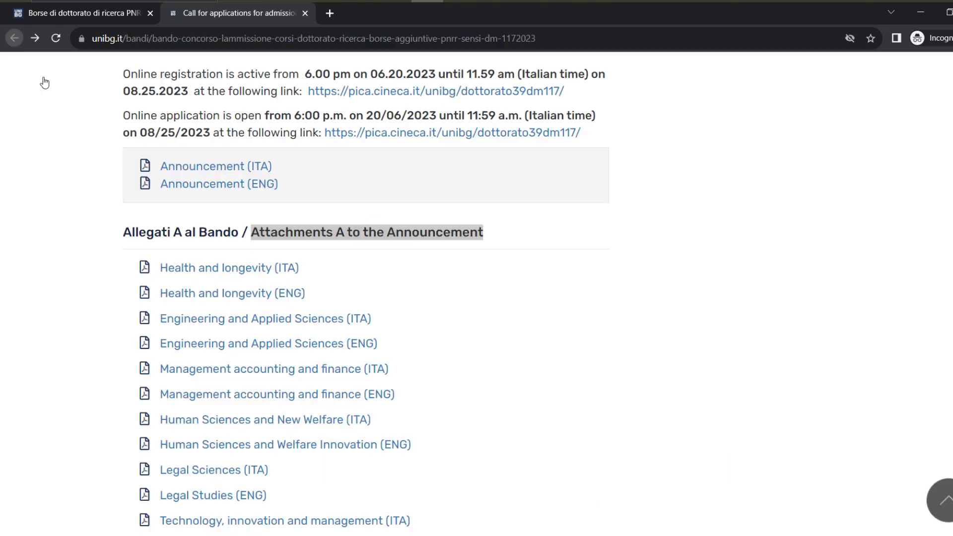
{"action": "scroll", "coordinate": [266, 243], "scroll_direction": "up", "scroll_amount": 1}
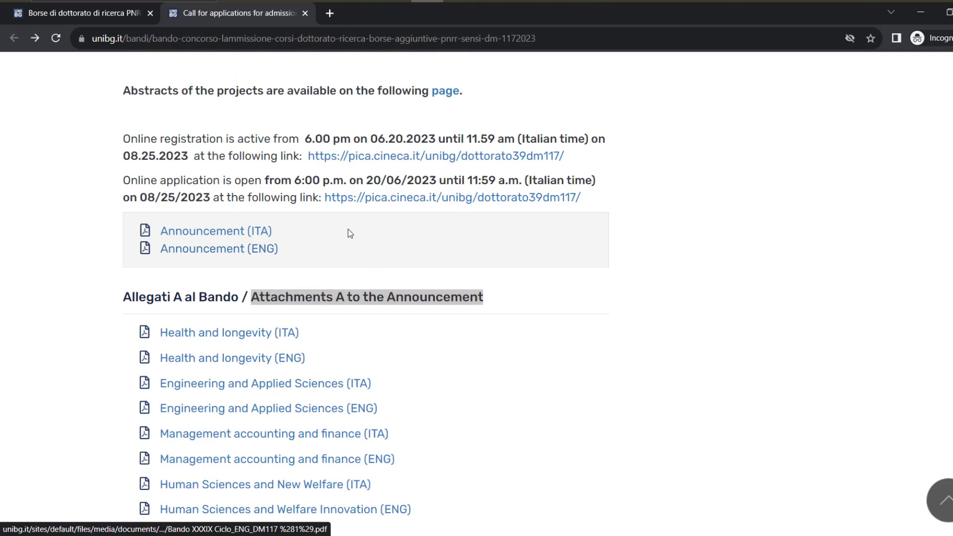
{"action": "left_click_drag", "start_coordinate": [144, 180], "coordinate": [400, 185]}
{"action": "right_click", "coordinate": [396, 201]}
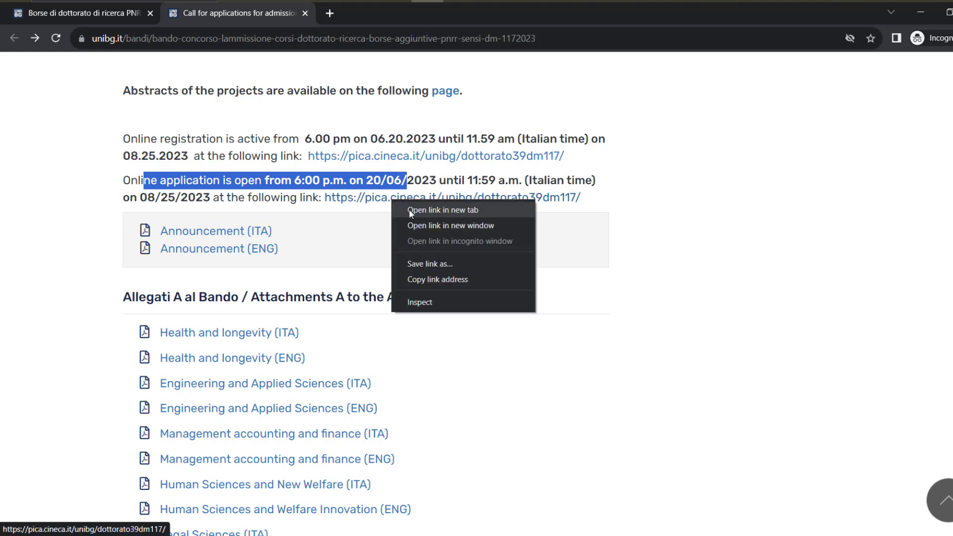
{"action": "left_click", "coordinate": [401, 208]}
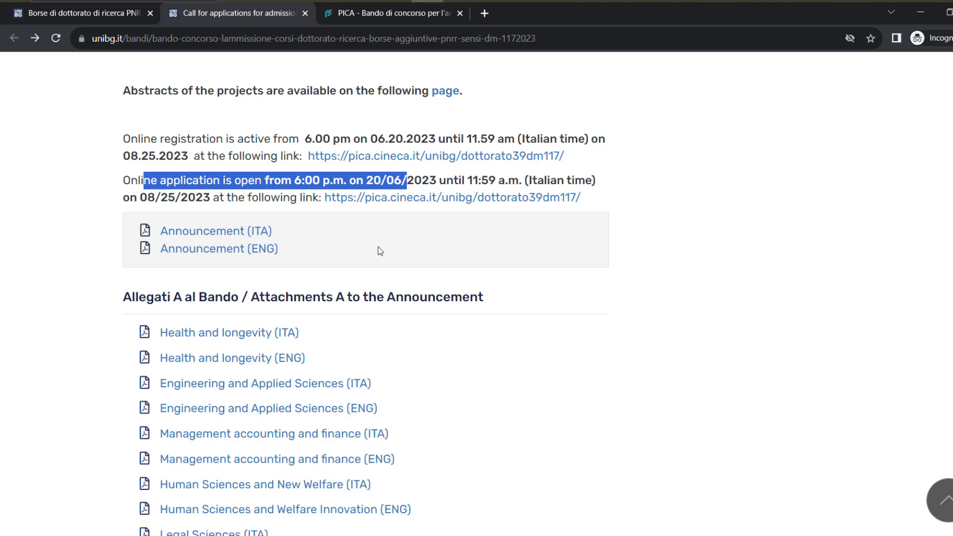
Mark the Attachments A heading and open the Engineering and Applied Sciences (ENG) attachment
{"action": "scroll", "coordinate": [381, 249], "scroll_direction": "down", "scroll_amount": 1}
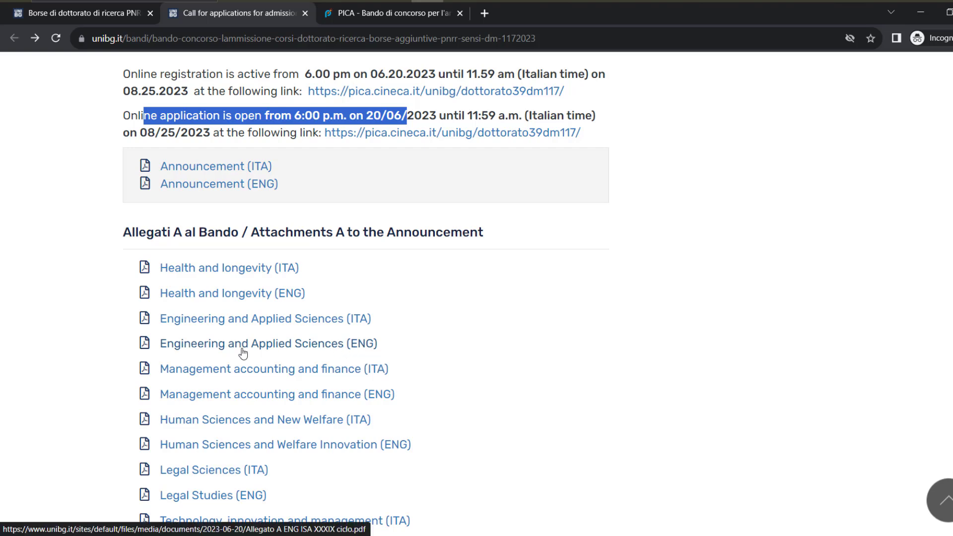
{"action": "left_click_drag", "start_coordinate": [271, 233], "coordinate": [470, 234]}
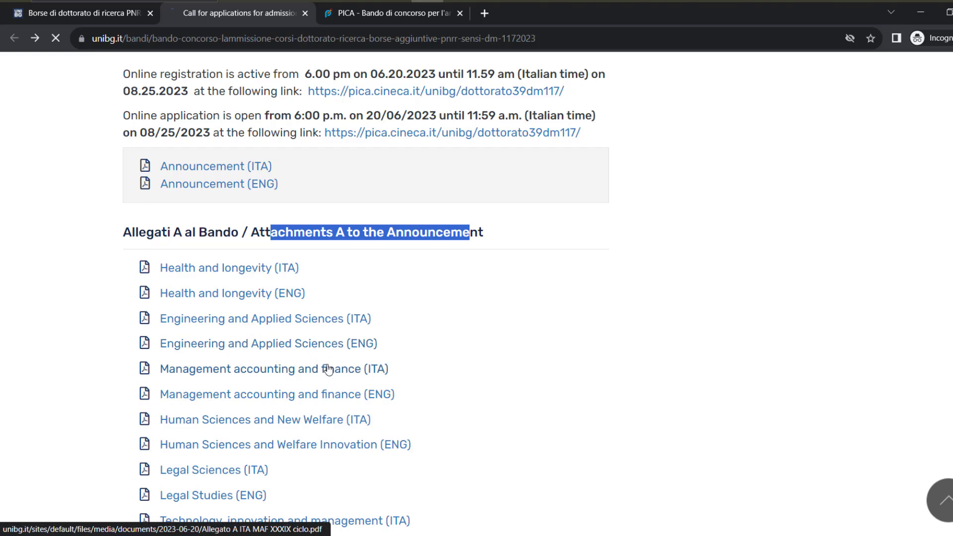
{"action": "left_click", "coordinate": [315, 347]}
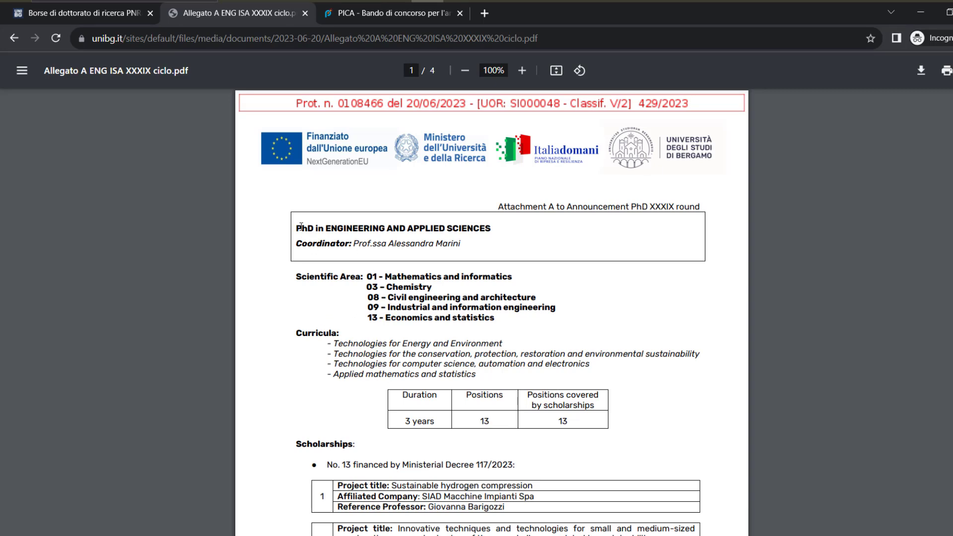
Highlight the ENG heading and the Chemistry, Civil, Industrial and information, and Economics areas
{"action": "left_click_drag", "start_coordinate": [297, 229], "coordinate": [348, 242]}
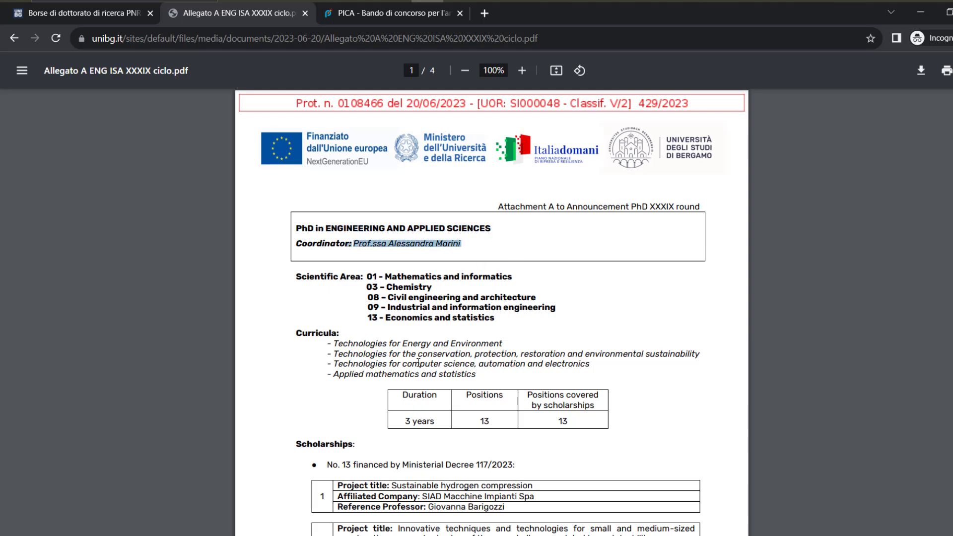
{"action": "scroll", "coordinate": [428, 326], "scroll_direction": "up", "scroll_amount": 3}
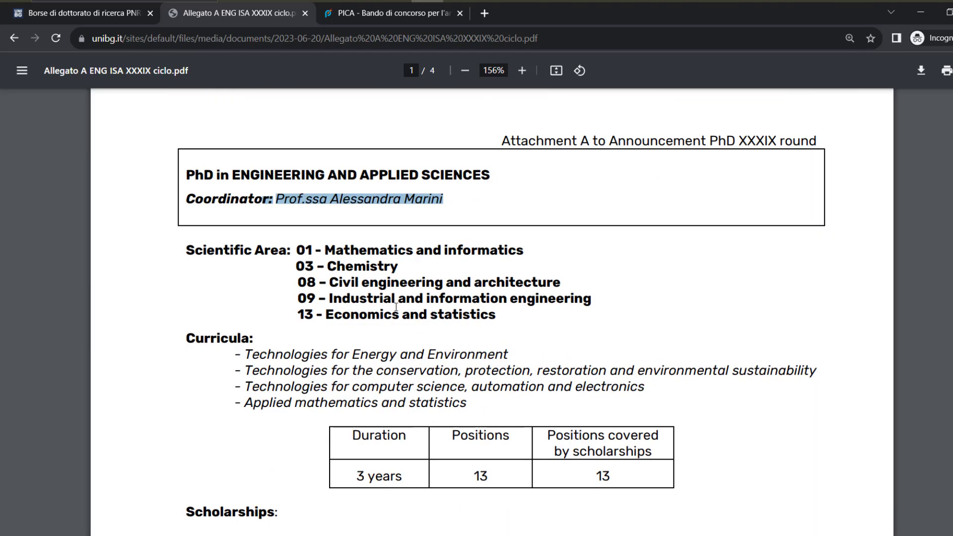
{"action": "left_click_drag", "start_coordinate": [328, 266], "coordinate": [384, 267]}
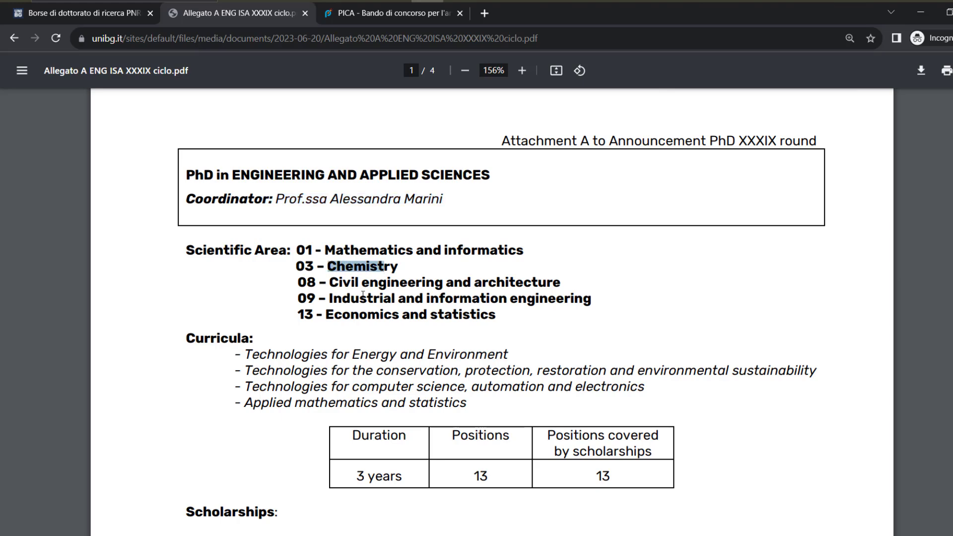
{"action": "left_click_drag", "start_coordinate": [330, 283], "coordinate": [443, 284]}
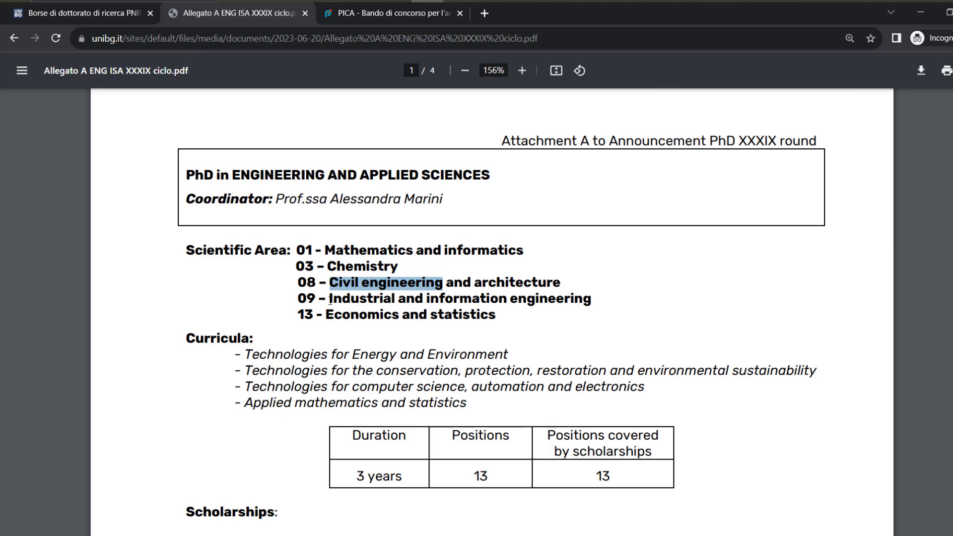
{"action": "left_click_drag", "start_coordinate": [330, 300], "coordinate": [455, 302]}
{"action": "left_click_drag", "start_coordinate": [327, 316], "coordinate": [437, 317]}
{"action": "scroll", "coordinate": [338, 370], "scroll_direction": "down", "scroll_amount": 6}
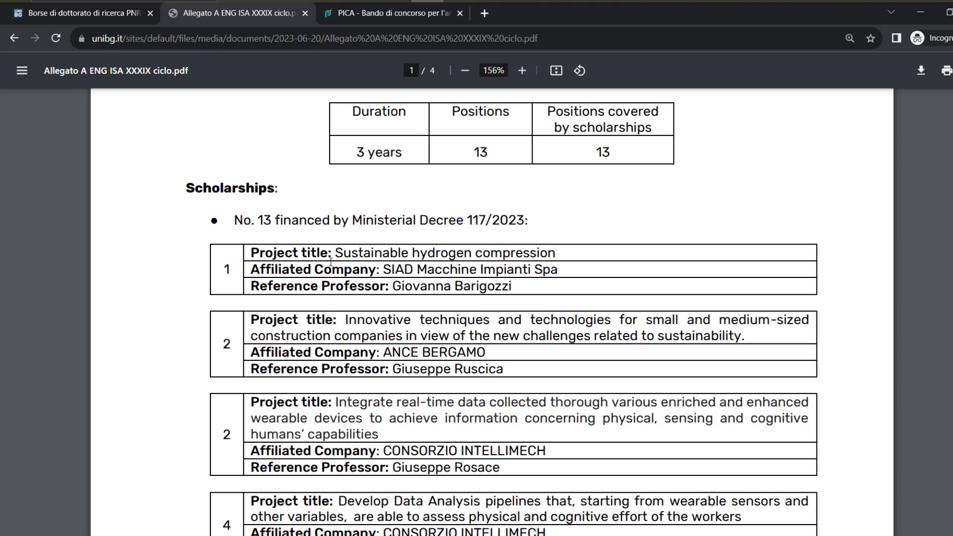
Highlight the first project's title, affiliated company and reference professor, then scroll on
{"action": "left_click_drag", "start_coordinate": [337, 253], "coordinate": [555, 252]}
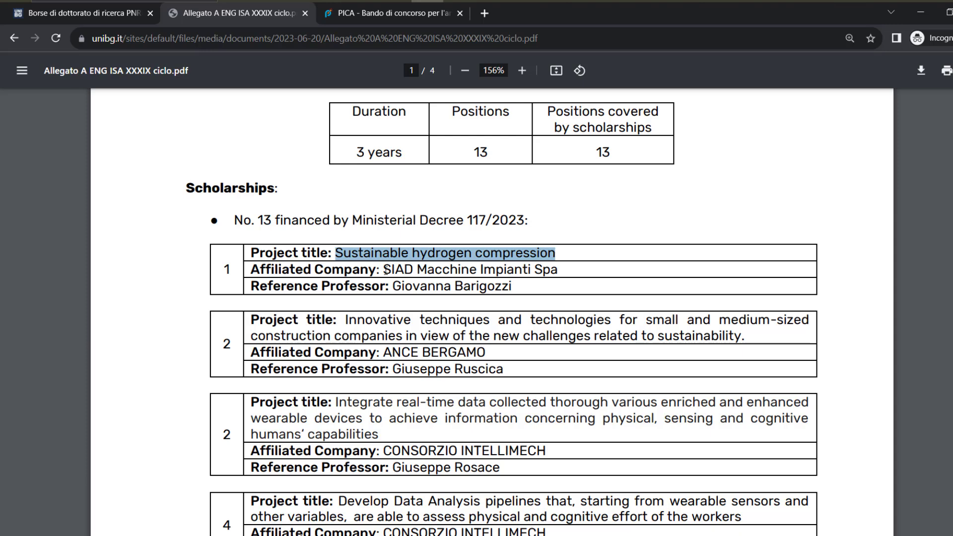
{"action": "left_click_drag", "start_coordinate": [385, 270], "coordinate": [558, 270]}
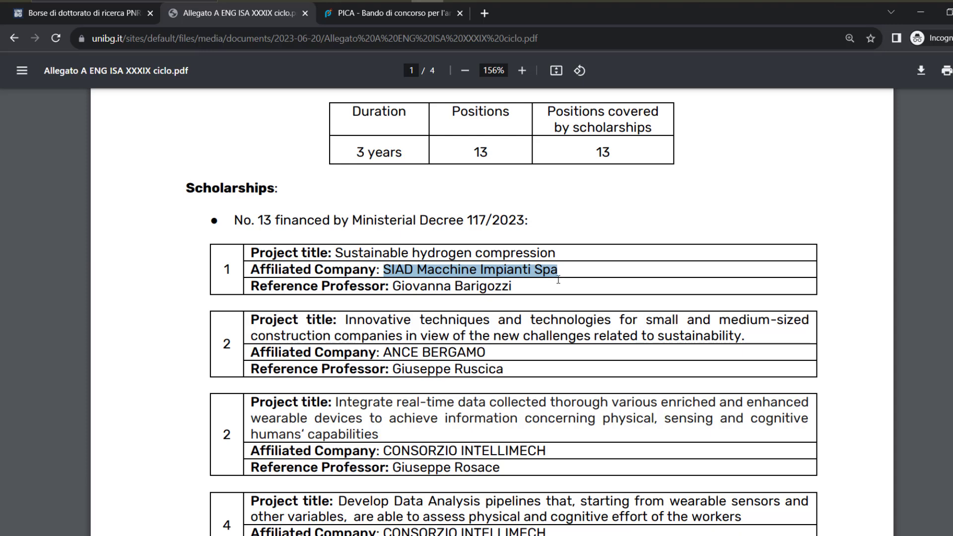
{"action": "left_click_drag", "start_coordinate": [514, 287], "coordinate": [396, 288]}
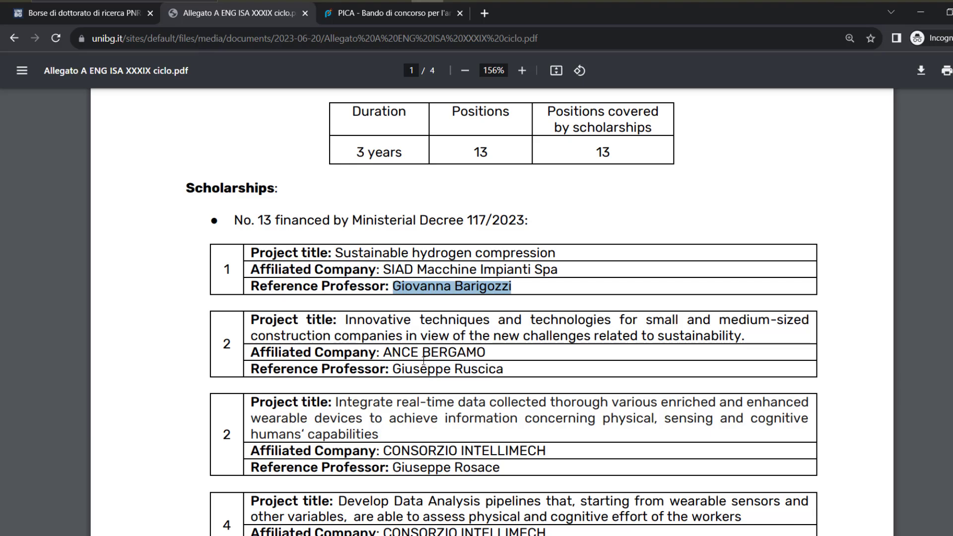
{"action": "scroll", "coordinate": [424, 361], "scroll_direction": "down", "scroll_amount": 15}
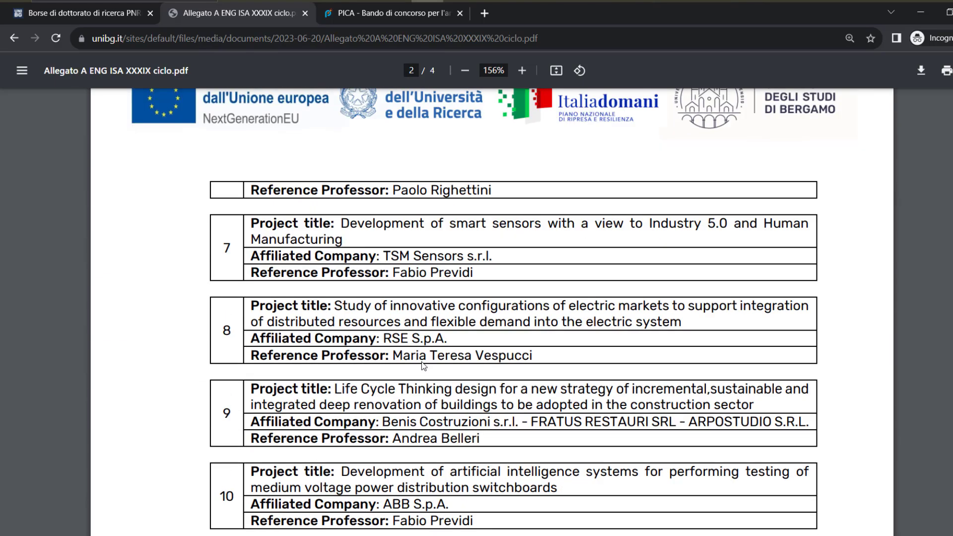
Highlight 'Assessment of qualifications' and 'interview' under Modality of selection, then continue to page 3
{"action": "scroll", "coordinate": [424, 366], "scroll_direction": "down", "scroll_amount": 10}
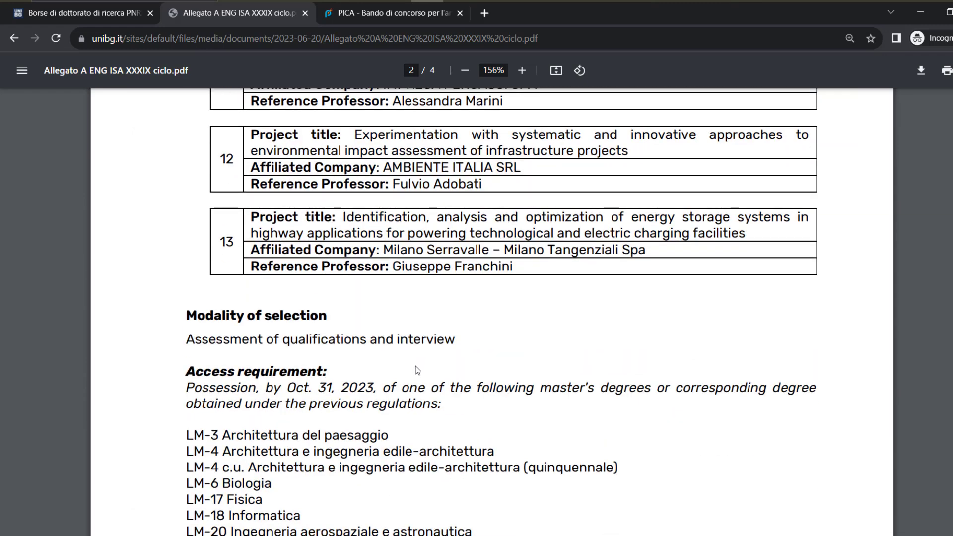
{"action": "scroll", "coordinate": [417, 370], "scroll_direction": "down", "scroll_amount": 4}
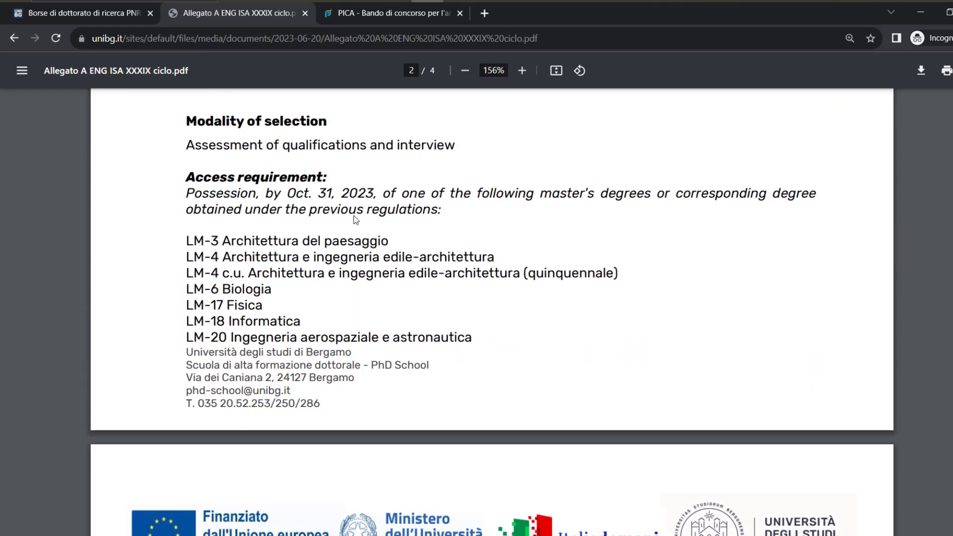
{"action": "left_click_drag", "start_coordinate": [202, 146], "coordinate": [367, 147]}
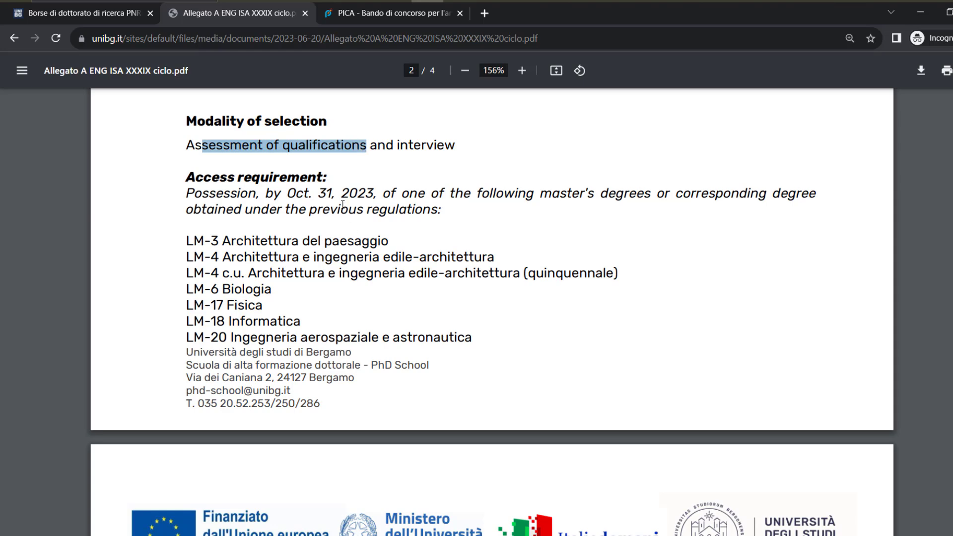
{"action": "double_click", "coordinate": [432, 147]}
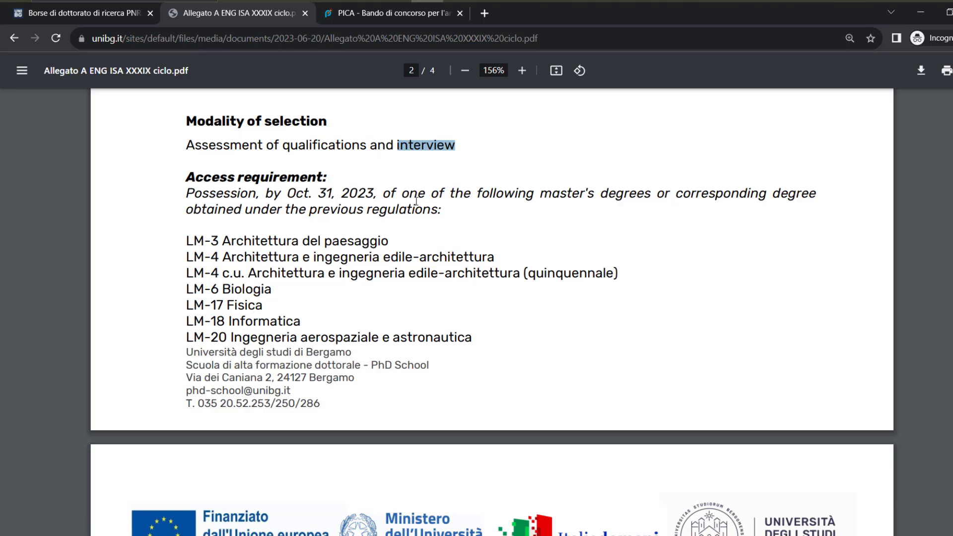
{"action": "scroll", "coordinate": [418, 212], "scroll_direction": "down", "scroll_amount": 10}
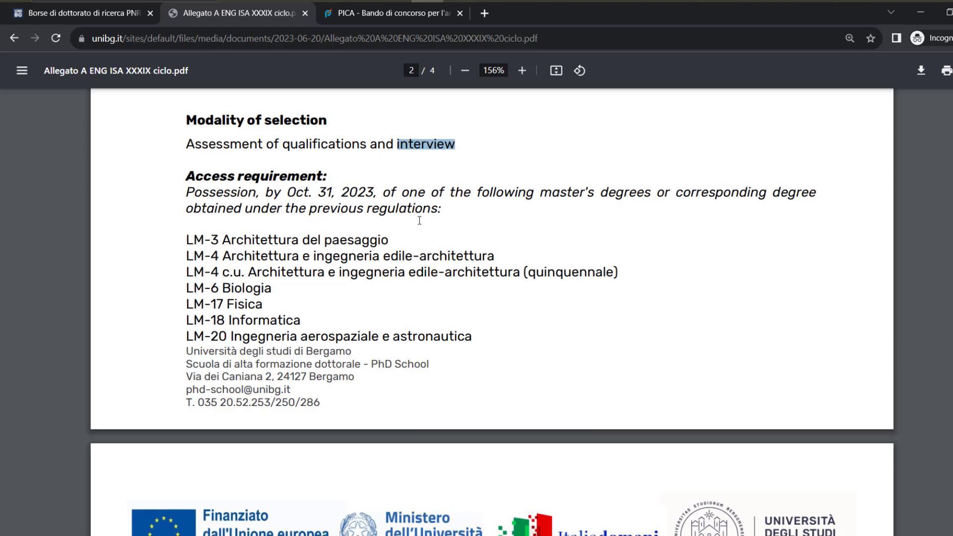
{"action": "scroll", "coordinate": [420, 220], "scroll_direction": "down", "scroll_amount": 15}
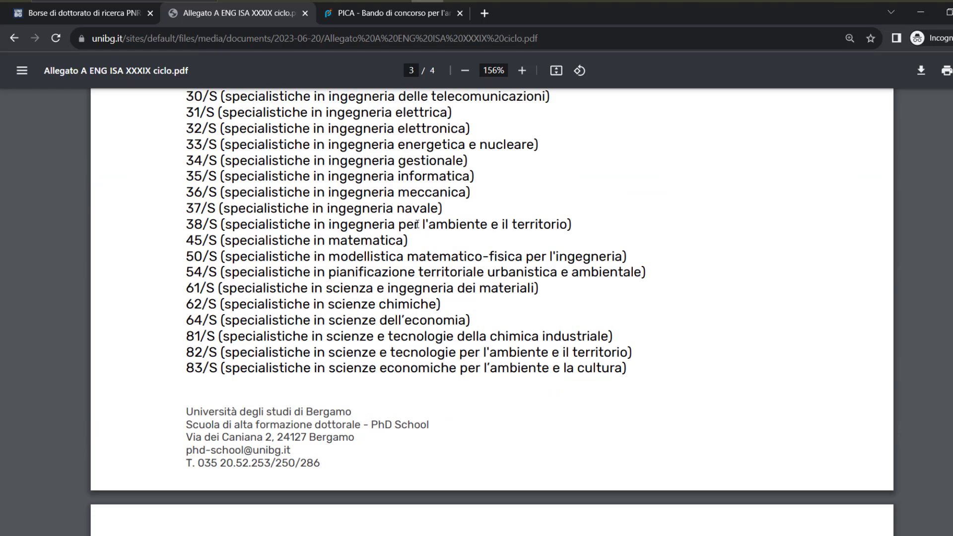
Highlight the qualification criteria: curriculum marks, research project worth 20 marks, reference letters
{"action": "scroll", "coordinate": [415, 227], "scroll_direction": "down", "scroll_amount": 1}
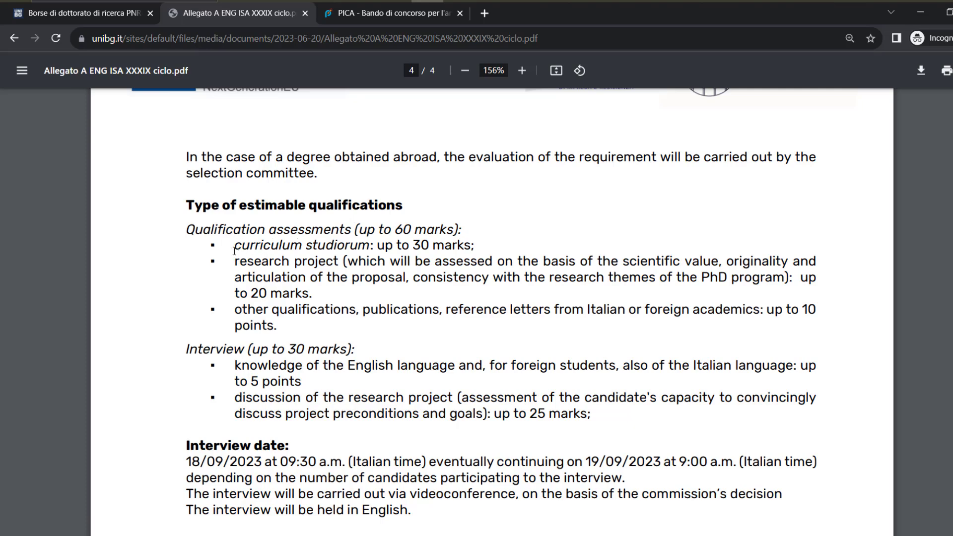
{"action": "left_click_drag", "start_coordinate": [234, 245], "coordinate": [475, 245]}
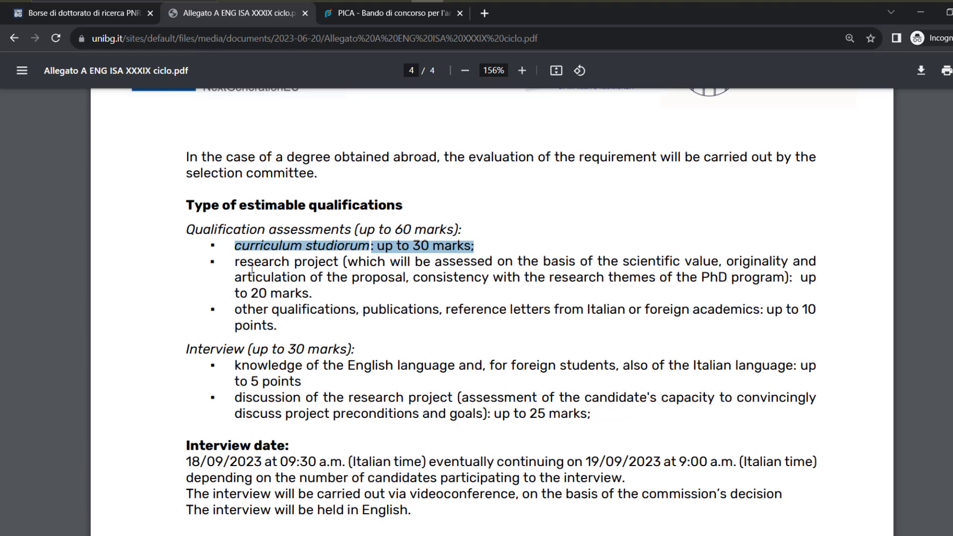
{"action": "left_click_drag", "start_coordinate": [235, 262], "coordinate": [309, 293]}
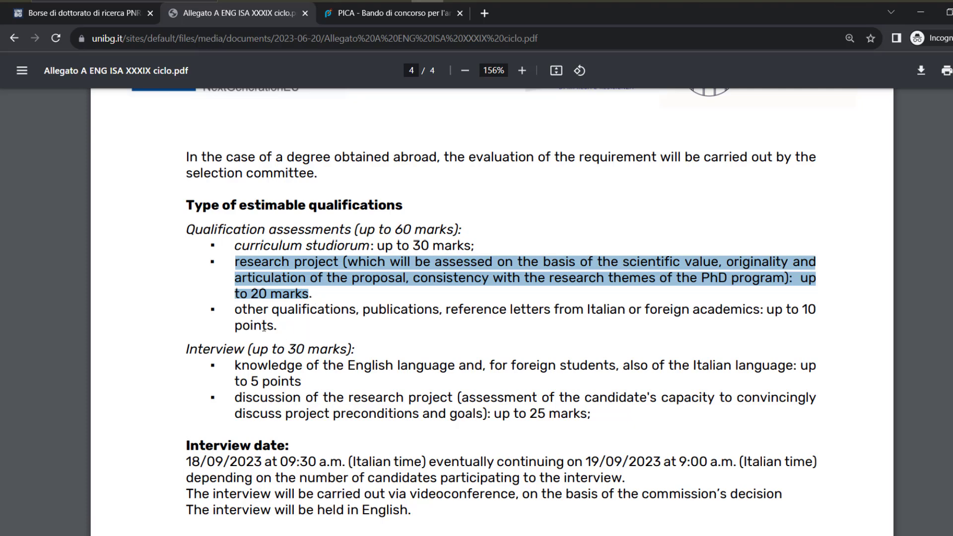
{"action": "left_click_drag", "start_coordinate": [364, 310], "coordinate": [531, 318]}
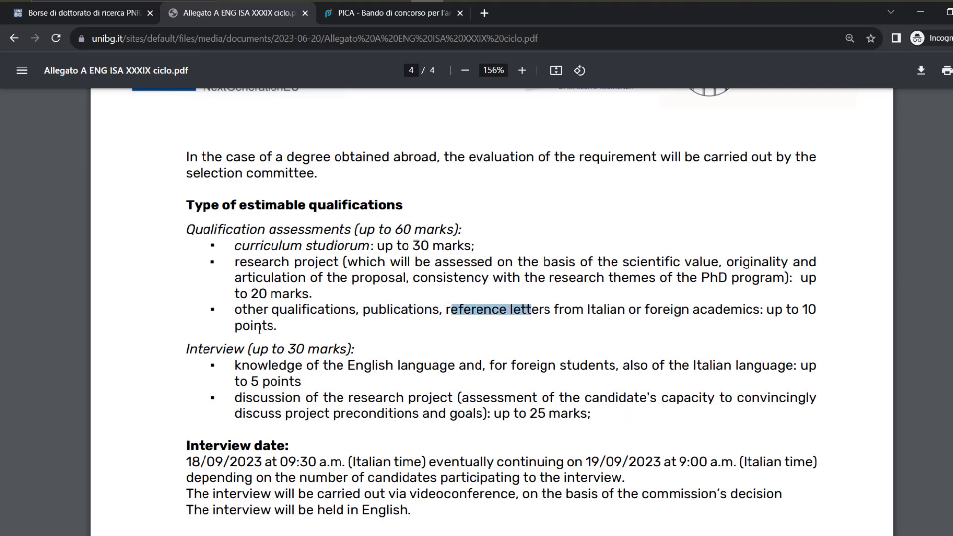
Highlight the interview criteria: English language knowledge and research project discussion worth 25 marks
{"action": "scroll", "coordinate": [259, 329], "scroll_direction": "down", "scroll_amount": 1}
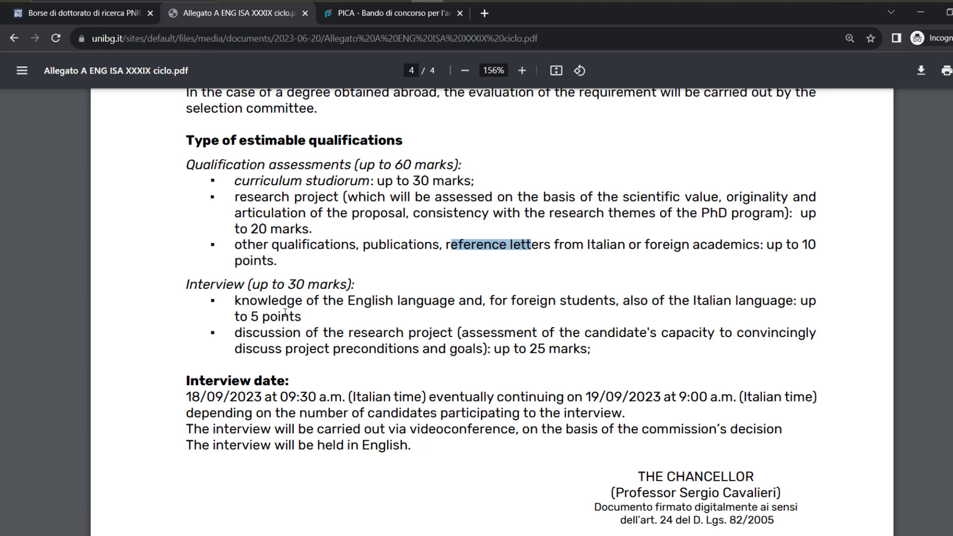
{"action": "left_click_drag", "start_coordinate": [258, 301], "coordinate": [308, 316]}
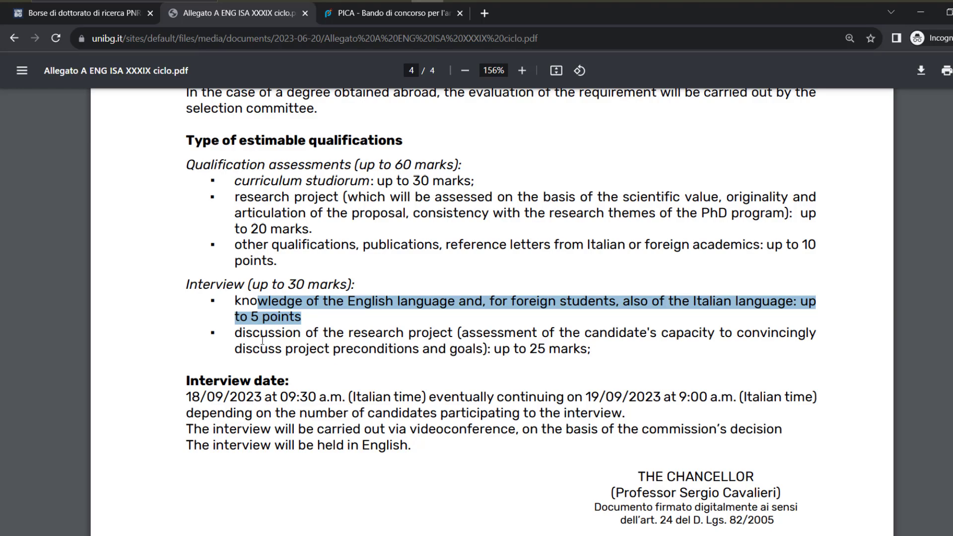
{"action": "left_click_drag", "start_coordinate": [349, 336], "coordinate": [569, 376]}
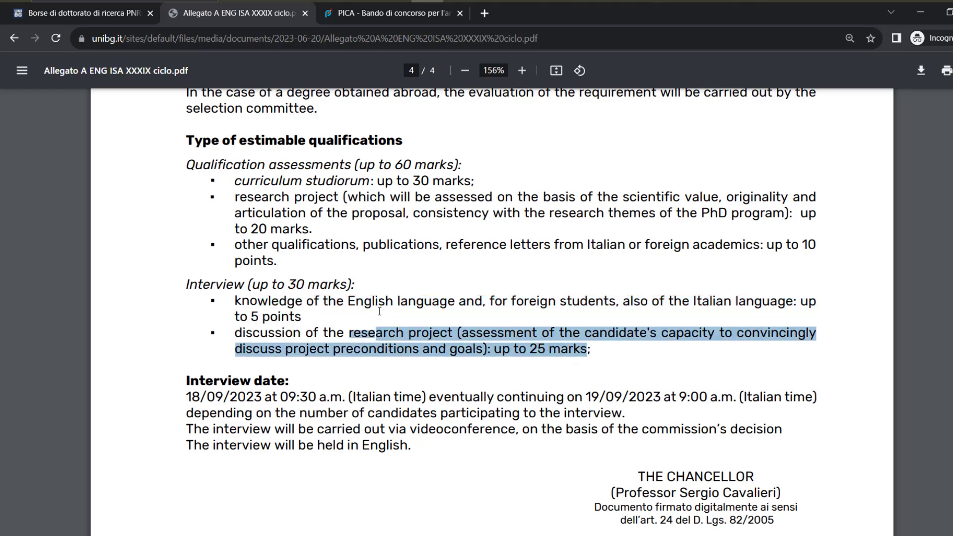
{"action": "scroll", "coordinate": [377, 303], "scroll_direction": "down", "scroll_amount": 4}
Highlight interview dates 18/09/2023 and 19/09/2023, the videoconference mode and English language
{"action": "scroll", "coordinate": [376, 298], "scroll_direction": "down", "scroll_amount": 1}
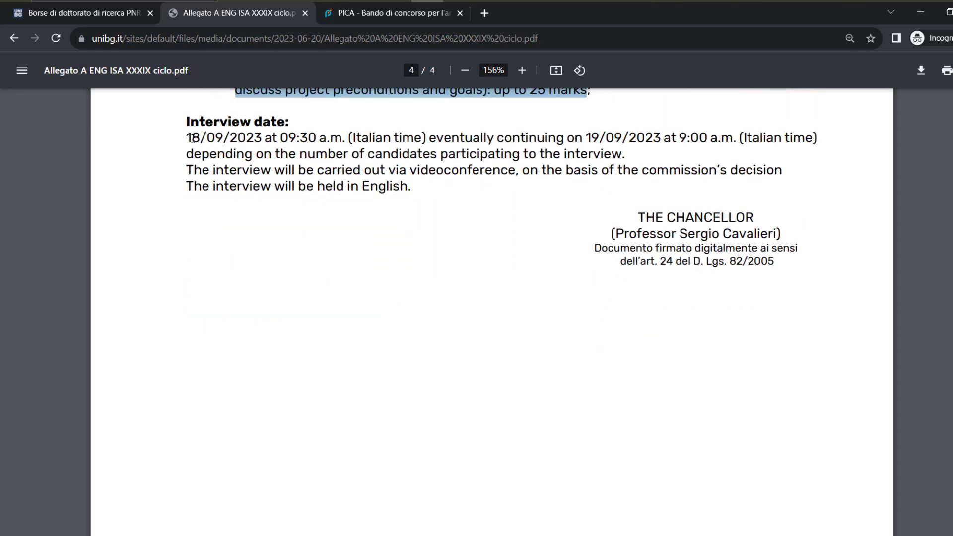
{"action": "left_click_drag", "start_coordinate": [187, 138], "coordinate": [342, 137]}
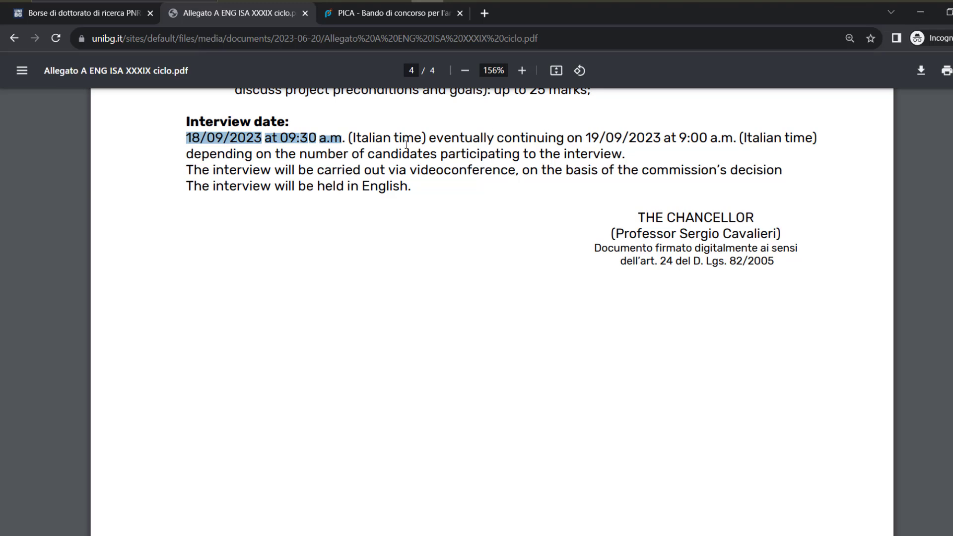
{"action": "left_click_drag", "start_coordinate": [593, 139], "coordinate": [760, 139]}
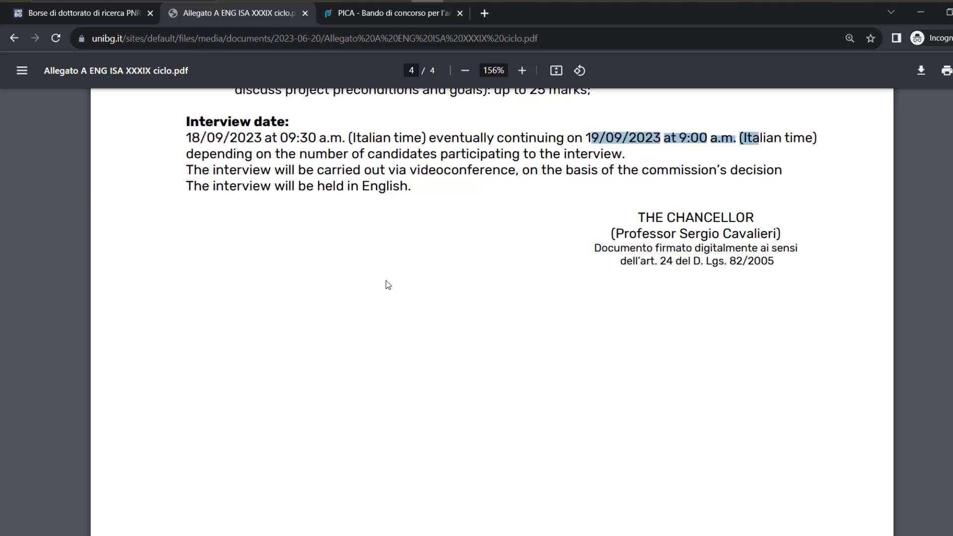
{"action": "left_click_drag", "start_coordinate": [396, 171], "coordinate": [531, 169]}
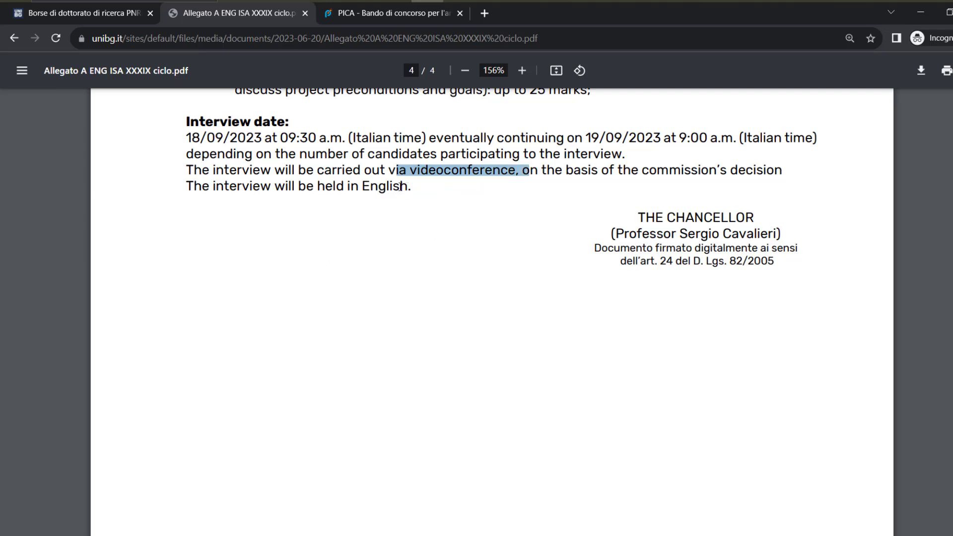
{"action": "left_click_drag", "start_coordinate": [405, 186], "coordinate": [299, 189]}
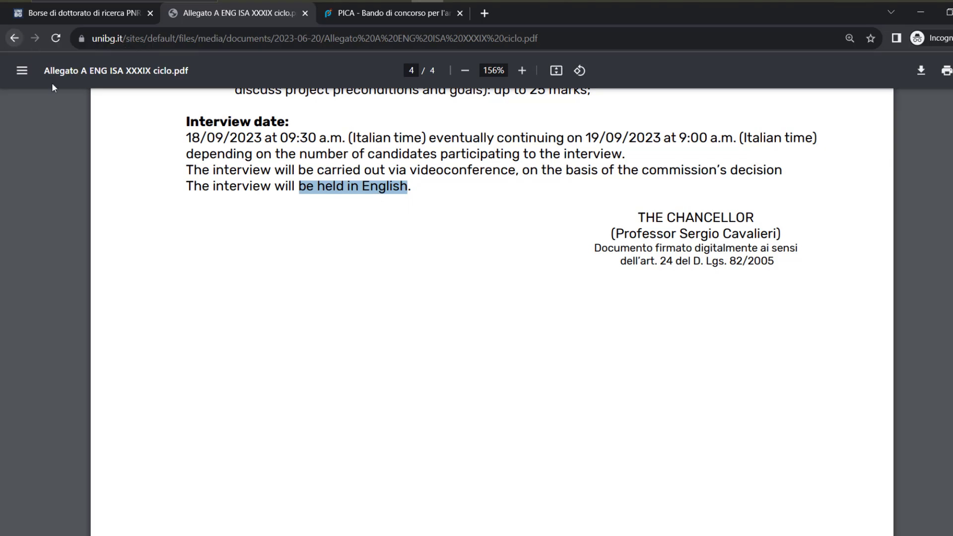
Leave the ENG attachment PDF and go back to the call page's attachments list
{"action": "scroll", "coordinate": [404, 313], "scroll_direction": "up", "scroll_amount": 15}
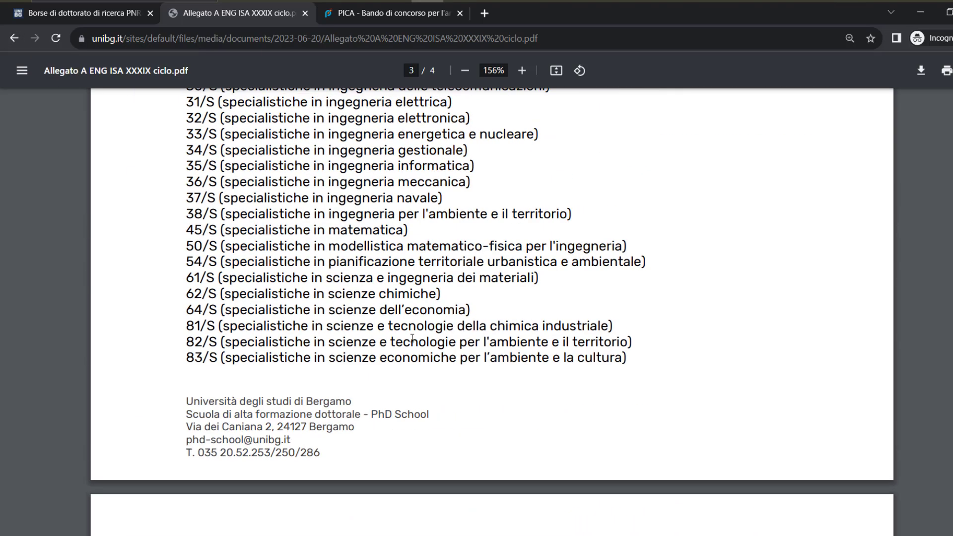
{"action": "scroll", "coordinate": [412, 339], "scroll_direction": "up", "scroll_amount": 15}
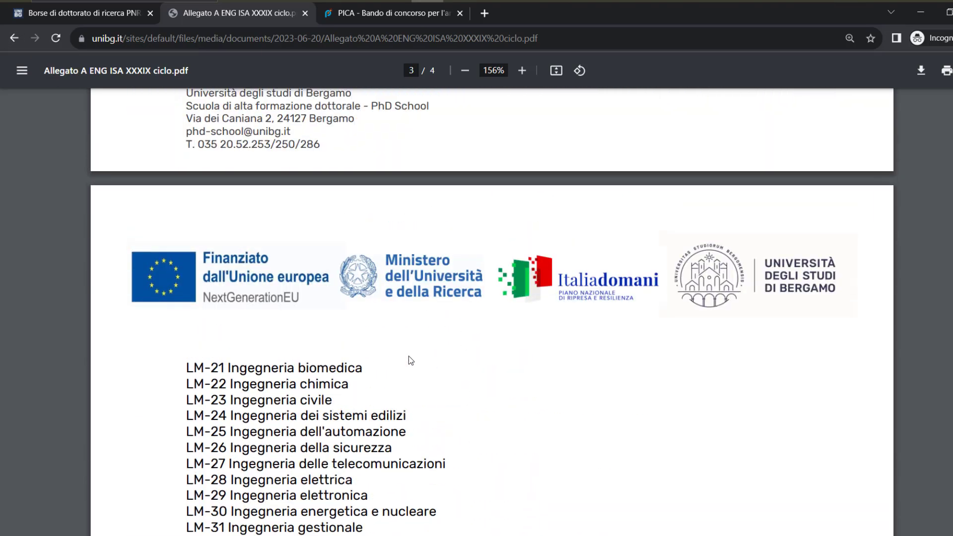
{"action": "scroll", "coordinate": [409, 356], "scroll_direction": "up", "scroll_amount": 5}
{"action": "scroll", "coordinate": [396, 355], "scroll_direction": "up", "scroll_amount": 8}
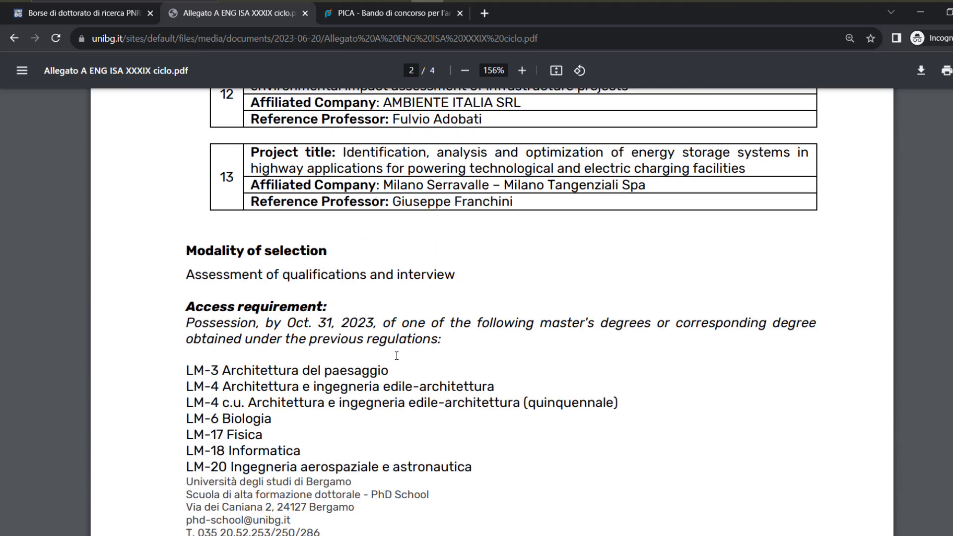
{"action": "scroll", "coordinate": [396, 356], "scroll_direction": "up", "scroll_amount": 3}
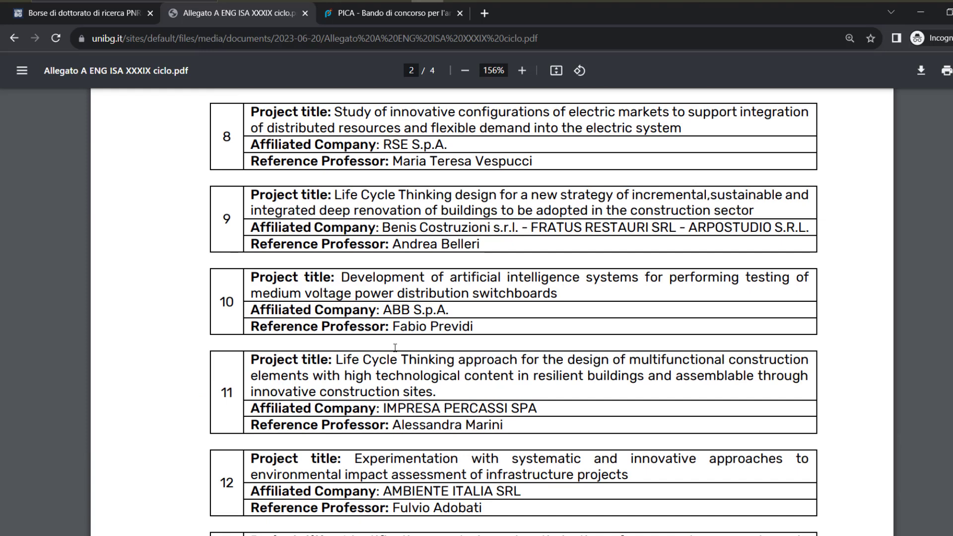
{"action": "left_click", "coordinate": [10, 44]}
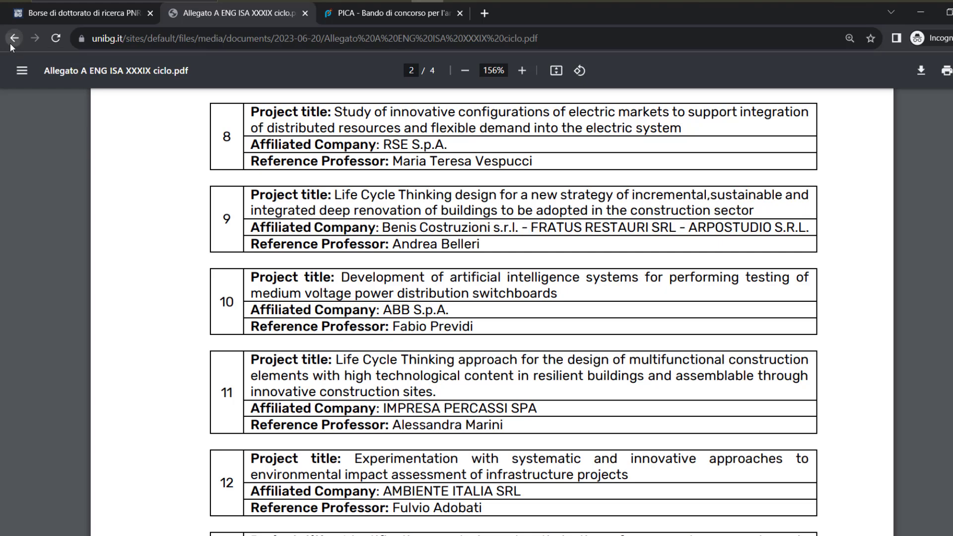
{"action": "scroll", "coordinate": [155, 194], "scroll_direction": "down", "scroll_amount": 4}
Save the English research project template as Fac-simile progetto di ricerca ENG.doc
{"action": "scroll", "coordinate": [156, 189], "scroll_direction": "down", "scroll_amount": 4}
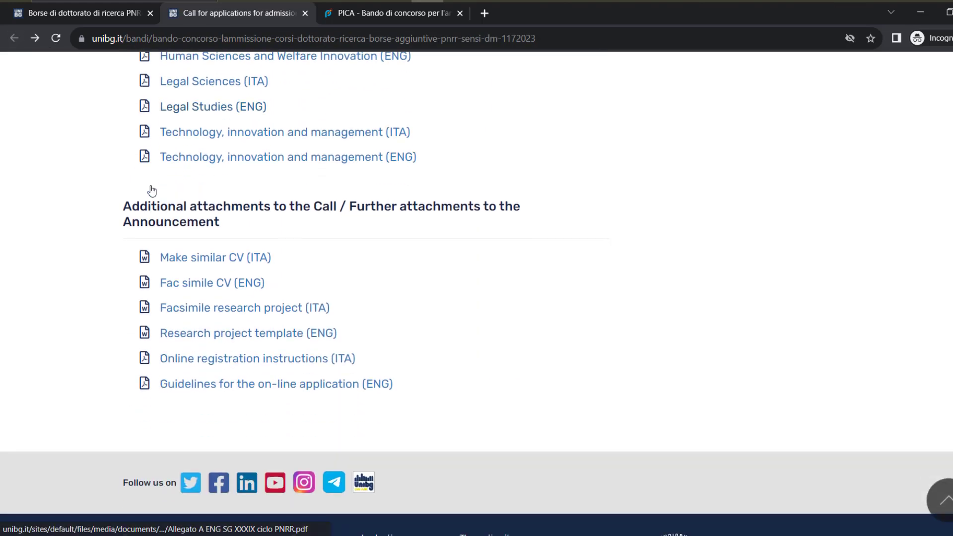
{"action": "left_click_drag", "start_coordinate": [225, 221], "coordinate": [127, 208]}
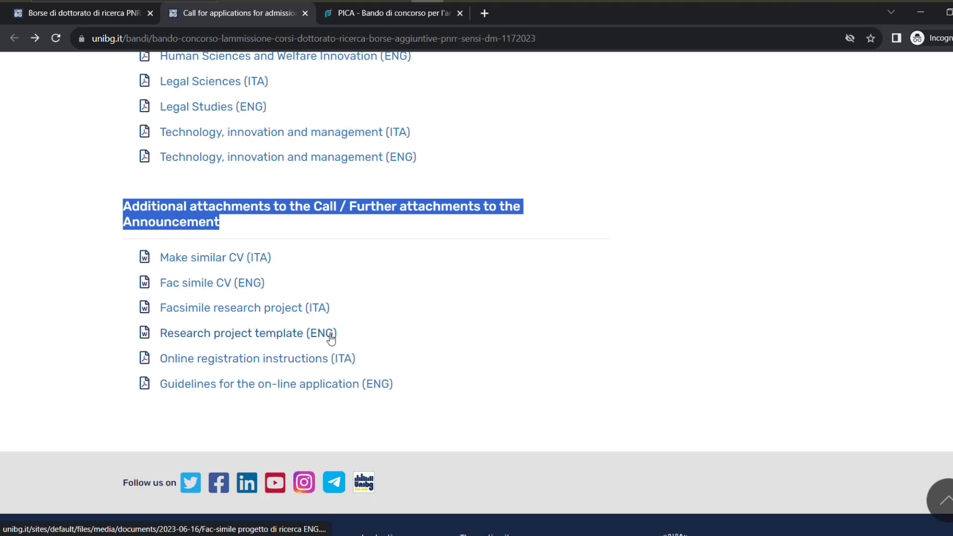
{"action": "right_click", "coordinate": [286, 335]}
{"action": "left_click", "coordinate": [299, 345]}
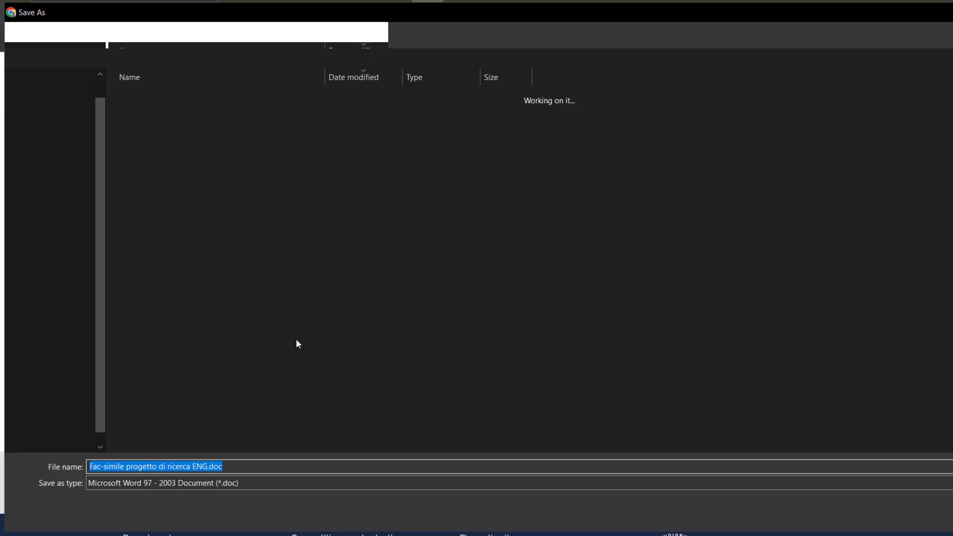
{"action": "left_click", "coordinate": [905, 516]}
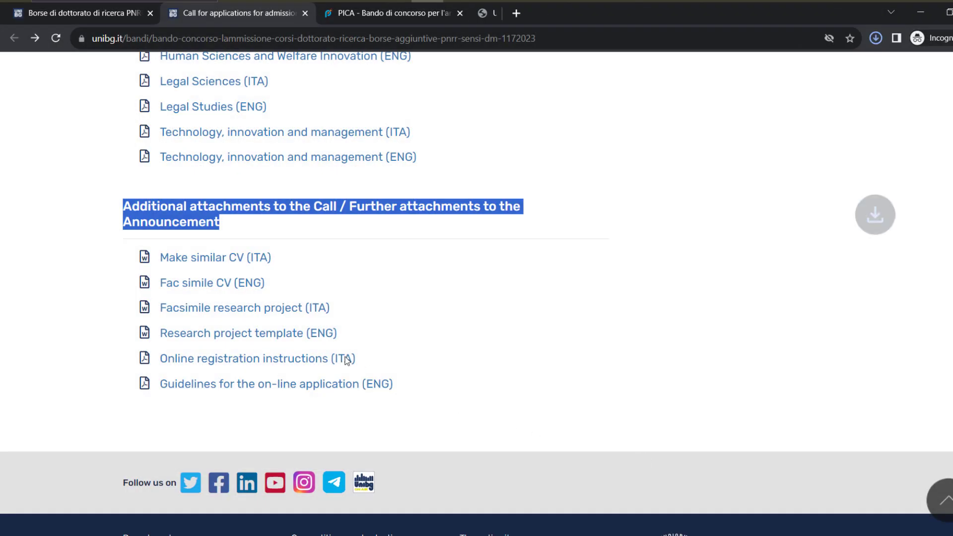
Save the English CV template as Fac-simile CV - ENG.doc and show recent downloads
{"action": "right_click", "coordinate": [225, 288]}
{"action": "left_click", "coordinate": [238, 289]}
{"action": "right_click", "coordinate": [240, 287]}
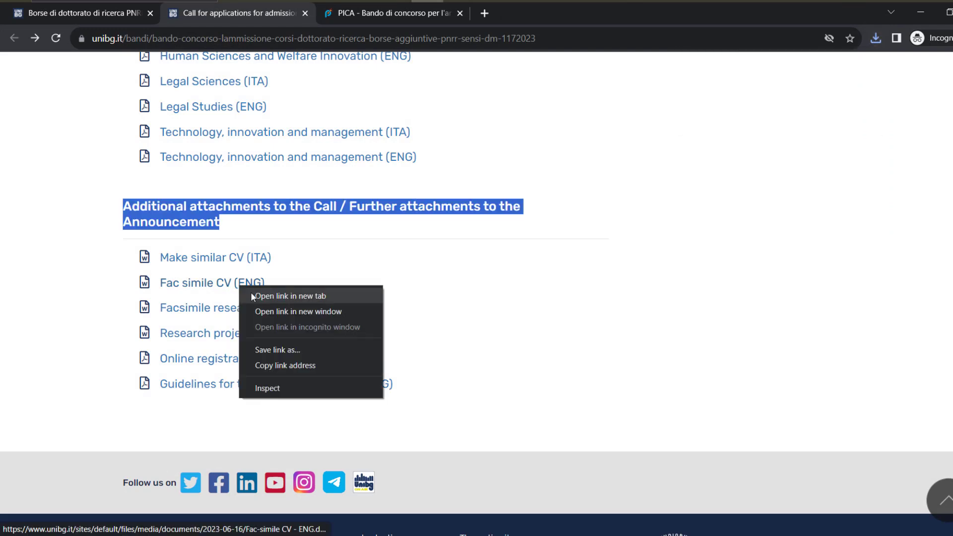
{"action": "left_click", "coordinate": [252, 297]}
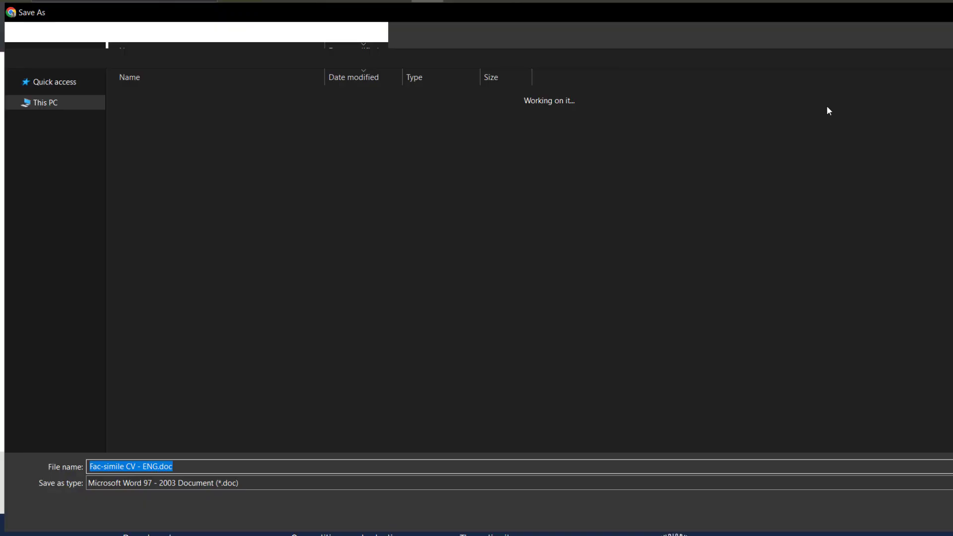
{"action": "left_click", "coordinate": [881, 517]}
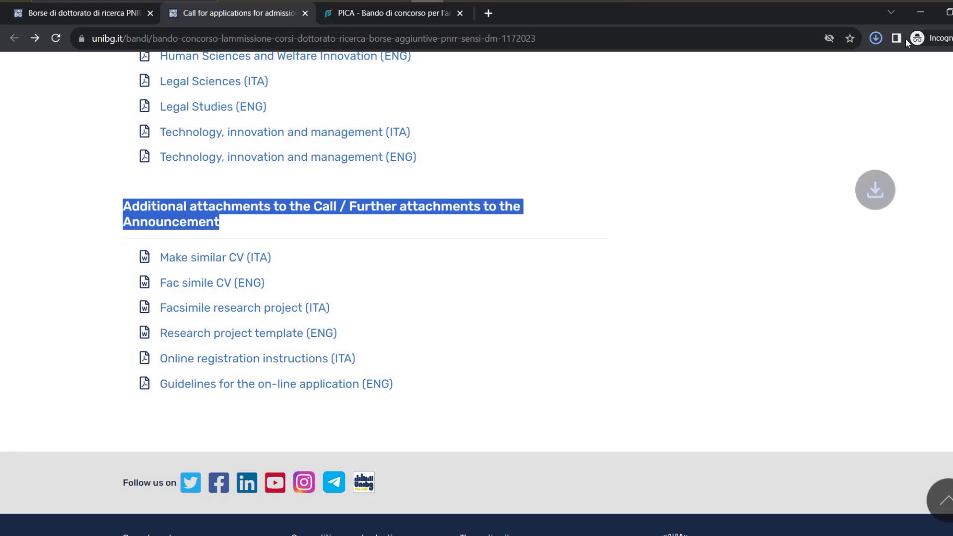
{"action": "left_click", "coordinate": [876, 38]}
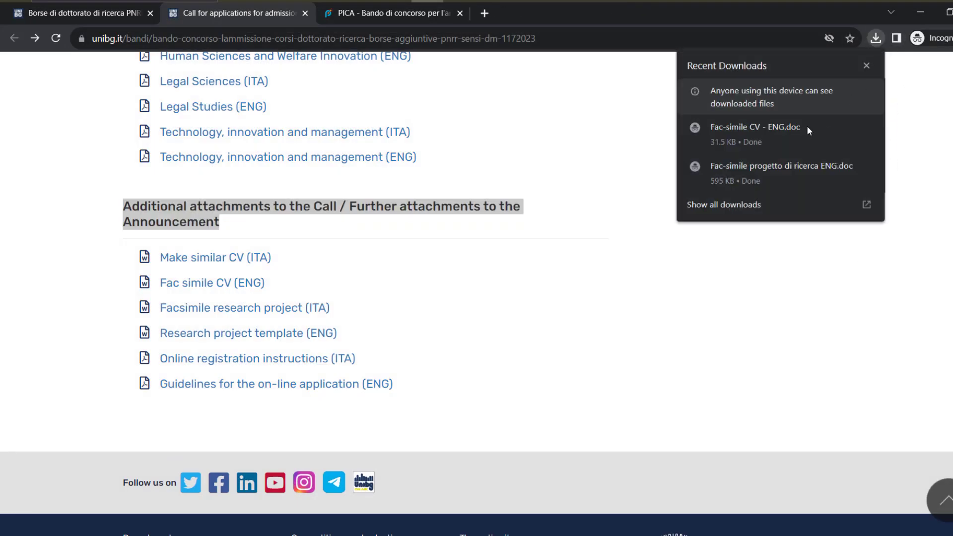
{"action": "mouse_move", "coordinate": [785, 136]}
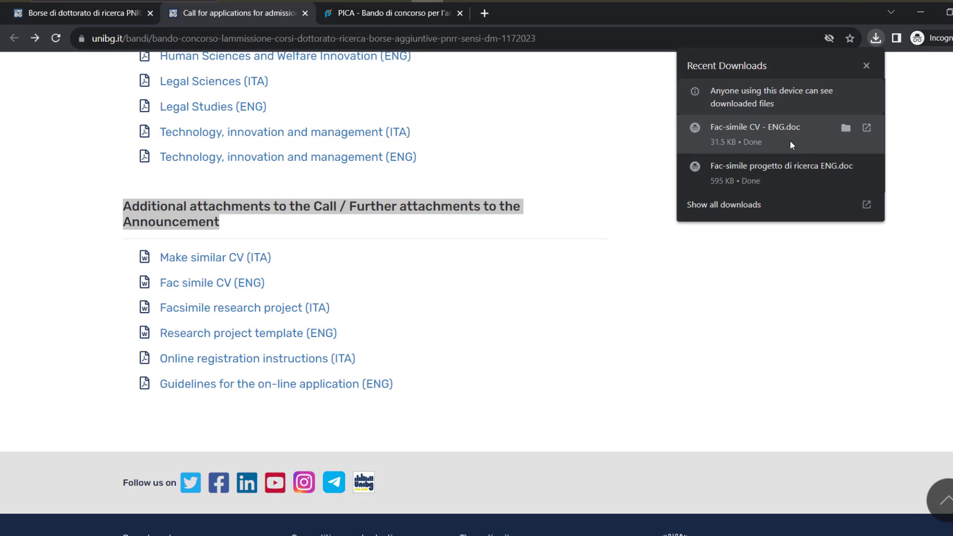
Open Fac-simile progetto di ricerca ENG.doc in Word and mark its name, program, topic, abstract and description lines
{"action": "left_click", "coordinate": [791, 184]}
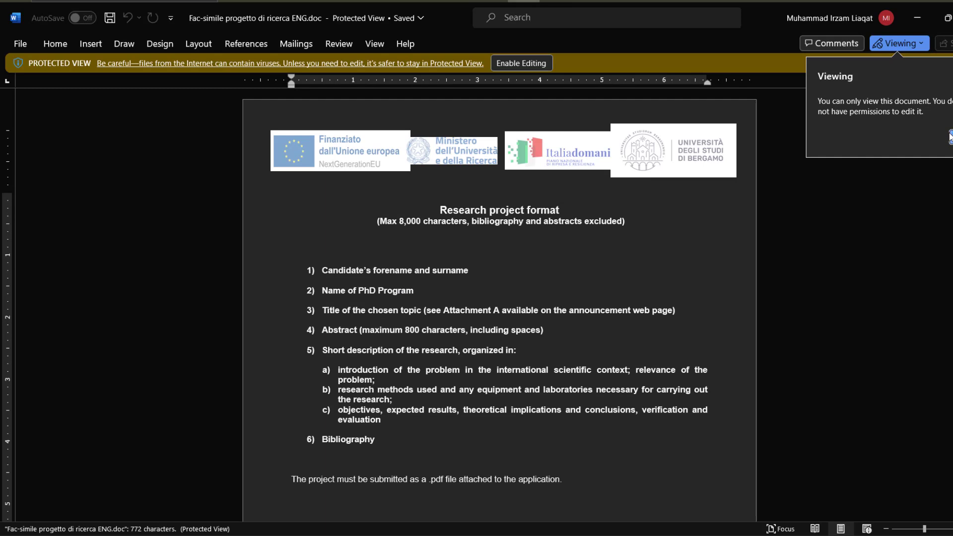
{"action": "scroll", "coordinate": [365, 252], "scroll_direction": "down", "scroll_amount": 1}
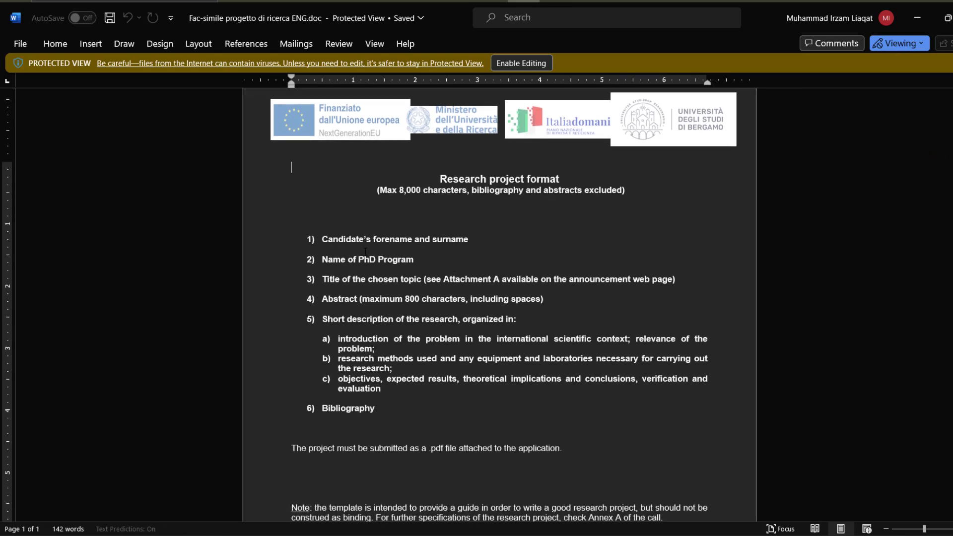
{"action": "left_click_drag", "start_coordinate": [324, 244], "coordinate": [472, 242]}
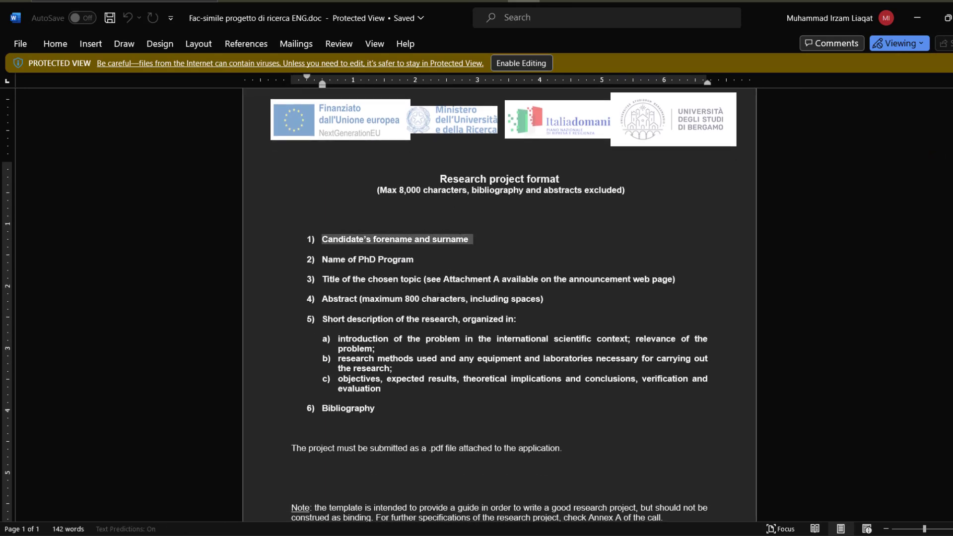
{"action": "left_click_drag", "start_coordinate": [328, 262], "coordinate": [411, 273]}
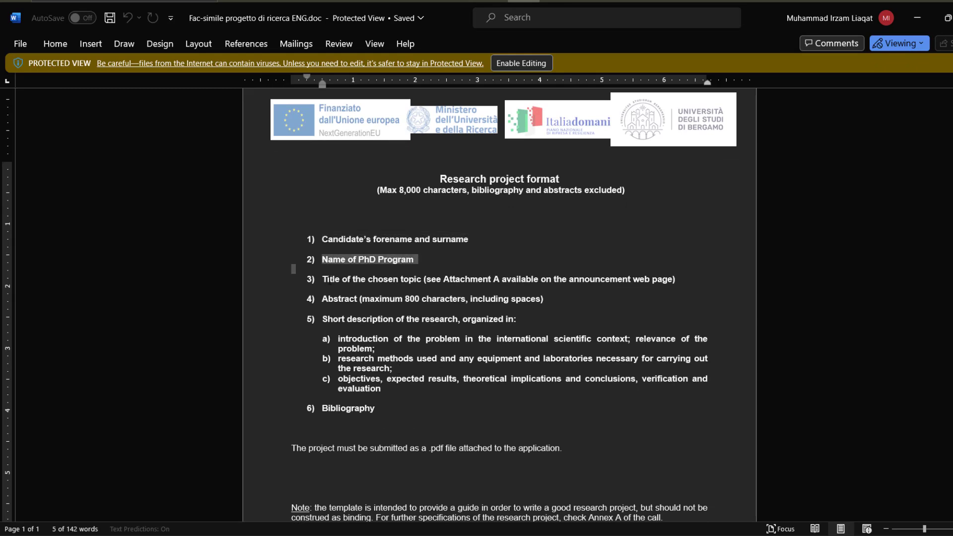
{"action": "left_click_drag", "start_coordinate": [322, 279], "coordinate": [415, 286]}
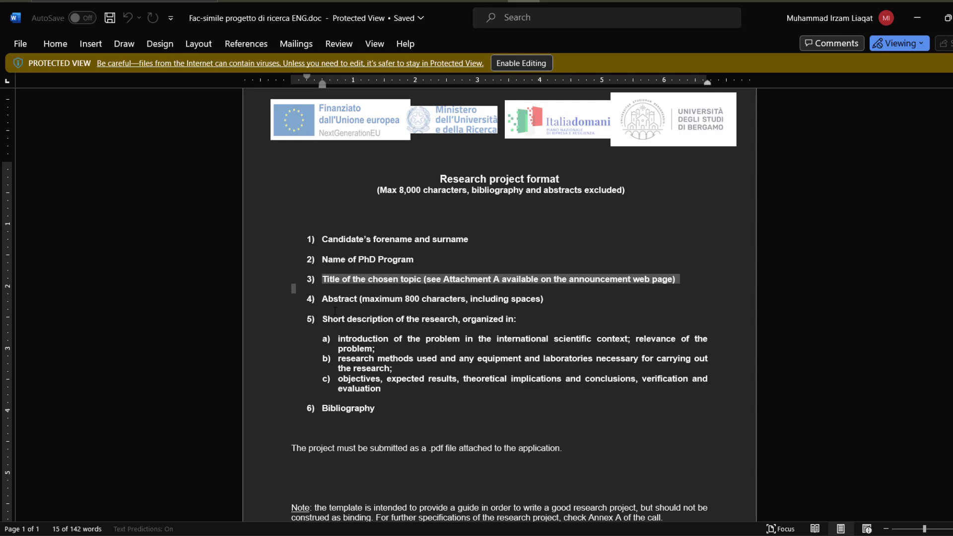
{"action": "left_click_drag", "start_coordinate": [323, 298], "coordinate": [510, 298]}
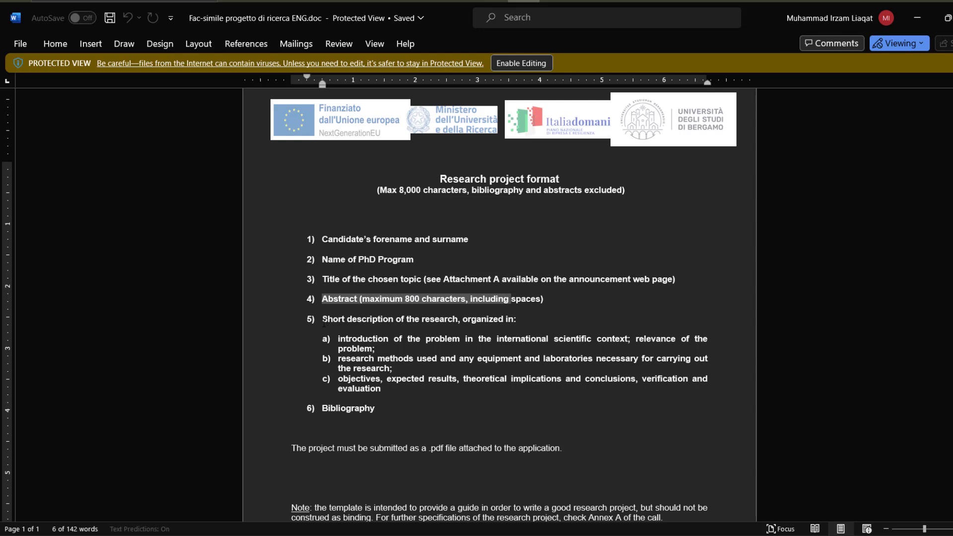
{"action": "left_click_drag", "start_coordinate": [324, 320], "coordinate": [392, 390]}
{"action": "left_click", "coordinate": [413, 410]}
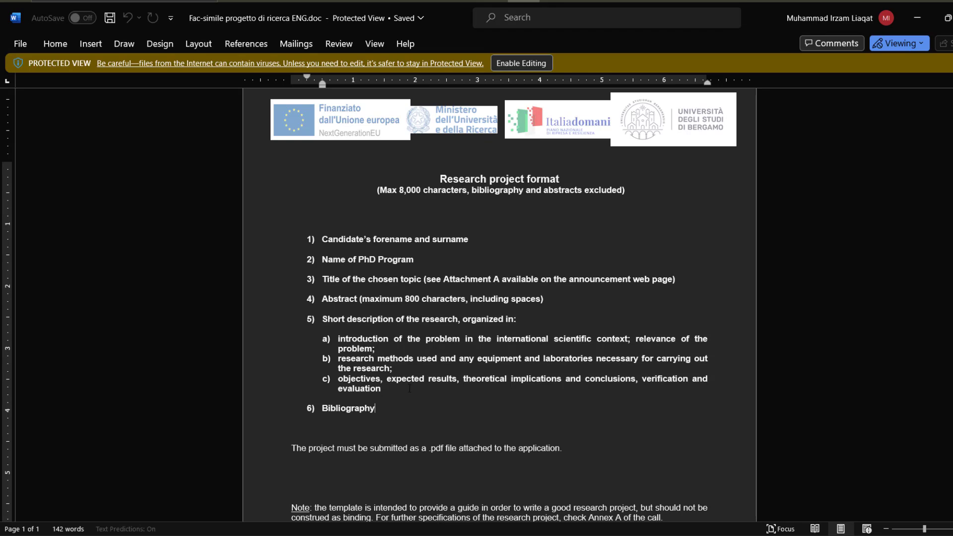
{"action": "scroll", "coordinate": [410, 389], "scroll_direction": "up", "scroll_amount": 4, "text": "ctrl"}
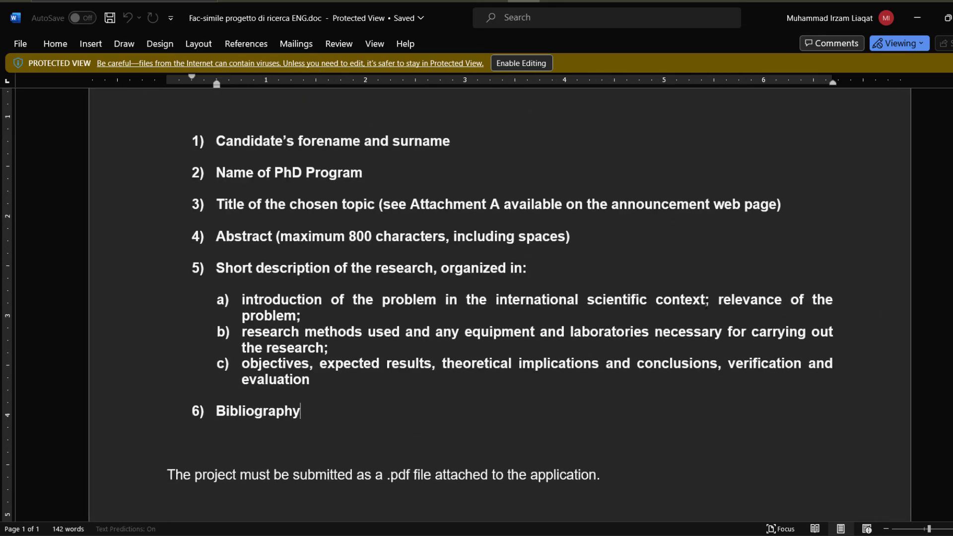
{"action": "left_click_drag", "start_coordinate": [712, 298], "coordinate": [275, 296]}
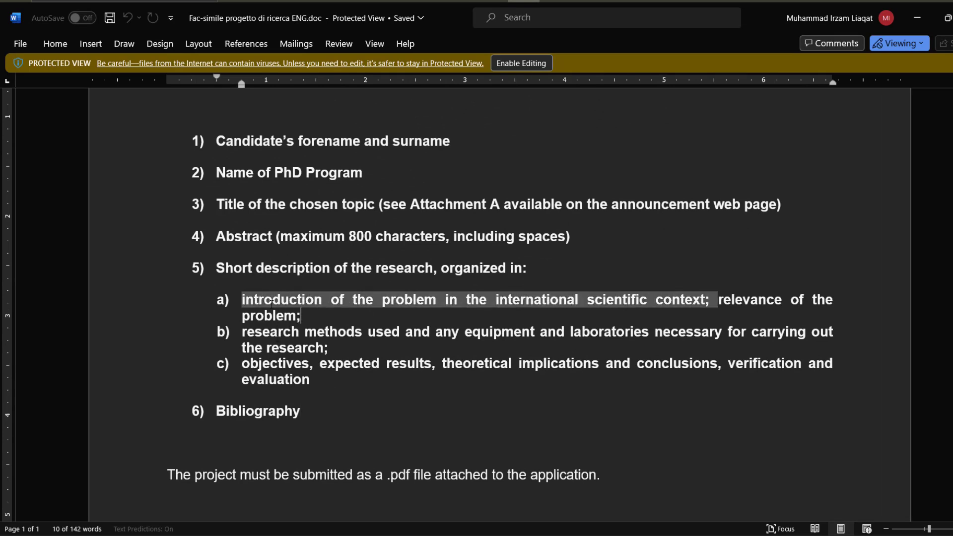
{"action": "triple_click", "coordinate": [300, 317]}
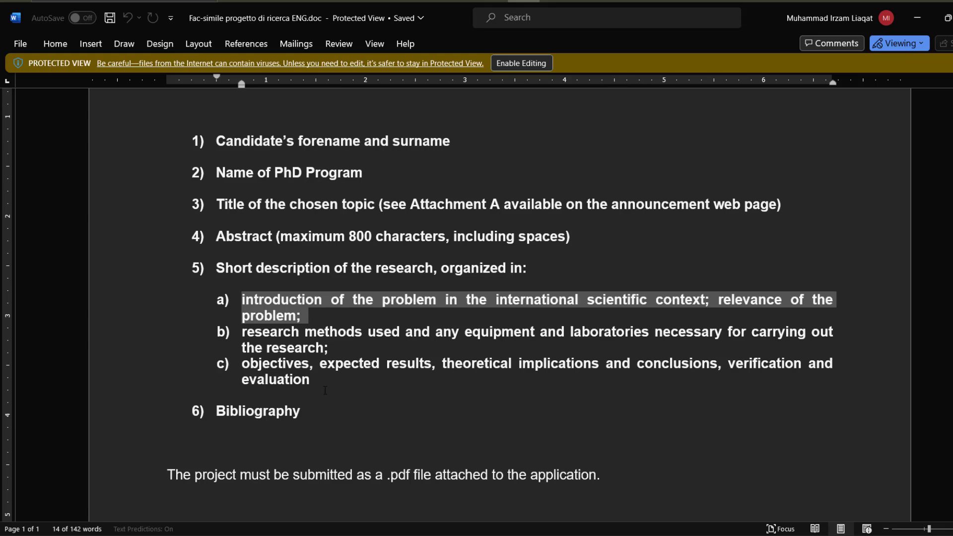
{"action": "left_click_drag", "start_coordinate": [310, 364], "coordinate": [271, 364]}
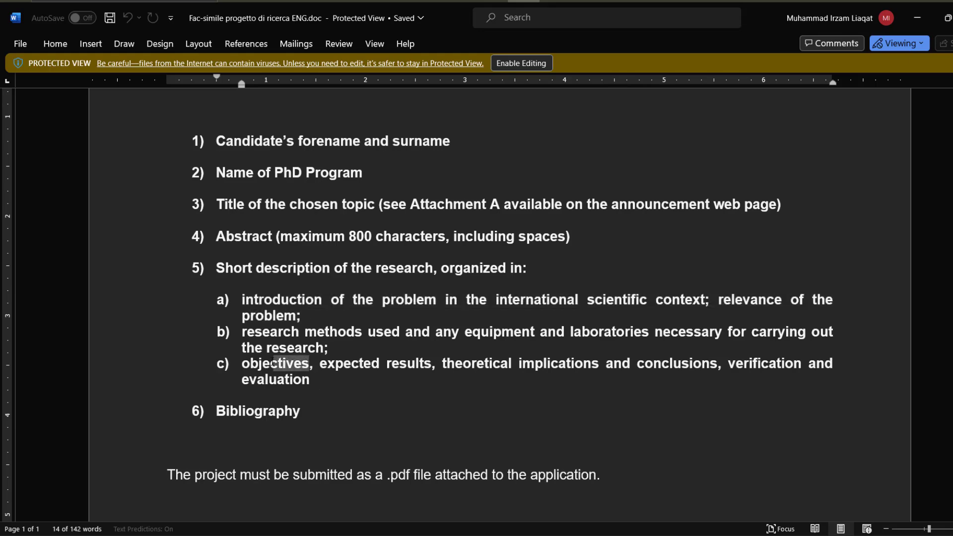
{"action": "left_click_drag", "start_coordinate": [416, 368], "coordinate": [356, 367]}
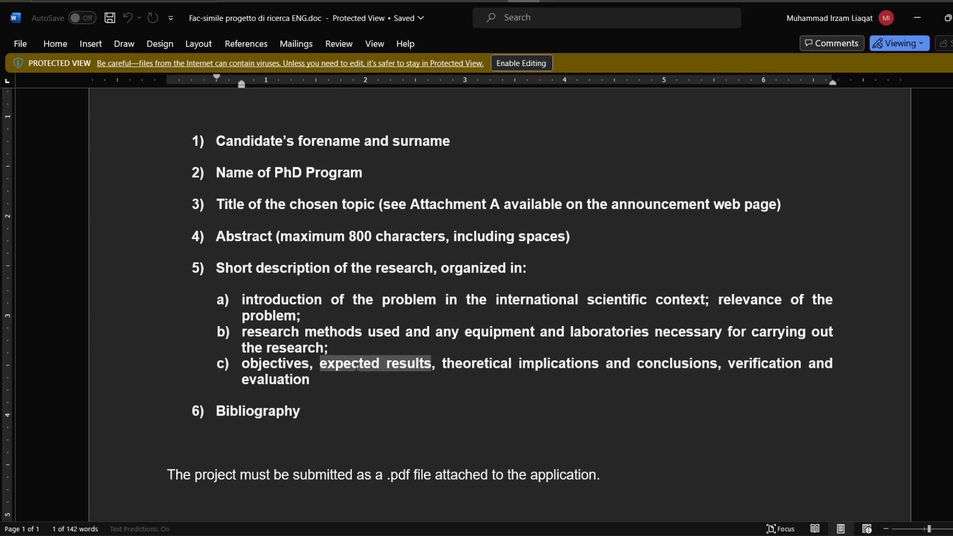
{"action": "left_click_drag", "start_coordinate": [603, 368], "coordinate": [481, 367]}
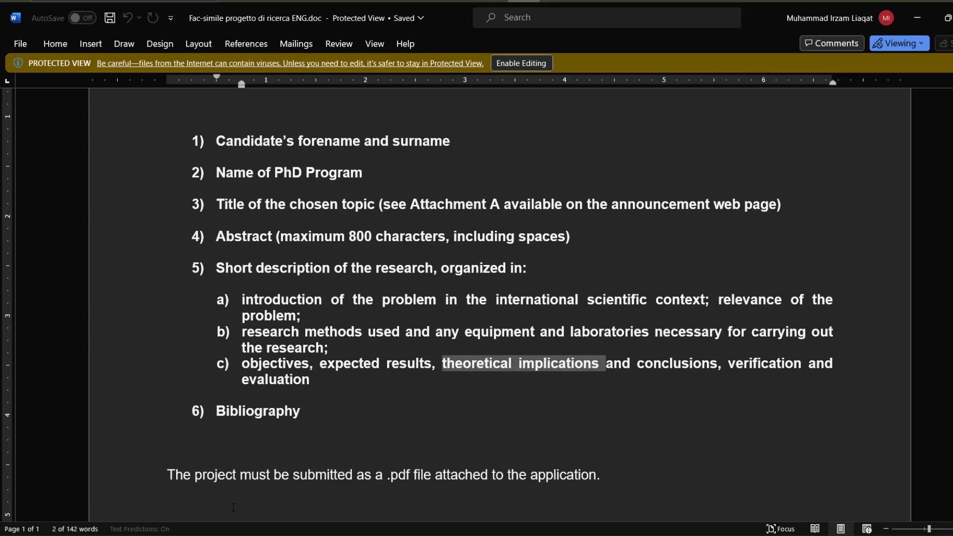
{"action": "scroll", "coordinate": [239, 442], "scroll_direction": "down", "scroll_amount": 6}
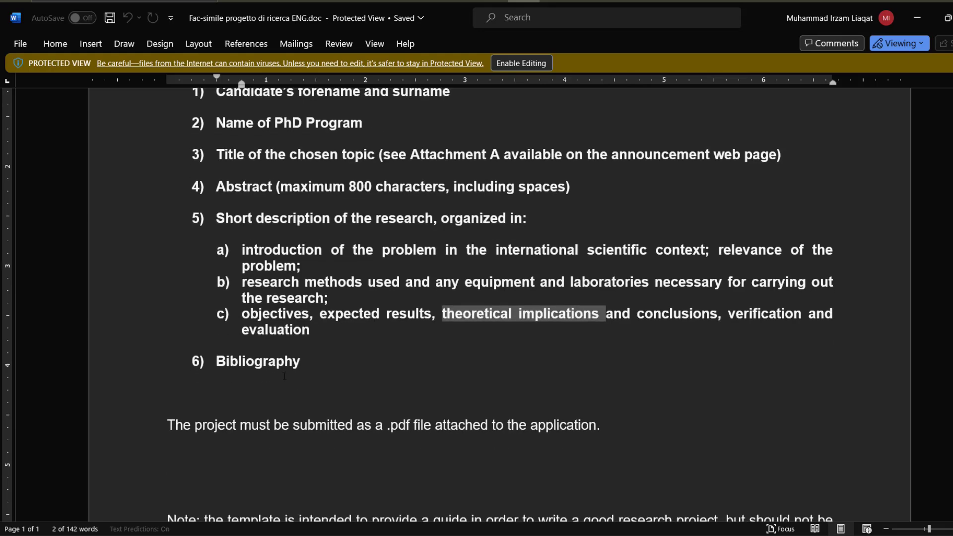
{"action": "scroll", "coordinate": [286, 373], "scroll_direction": "down", "scroll_amount": 1}
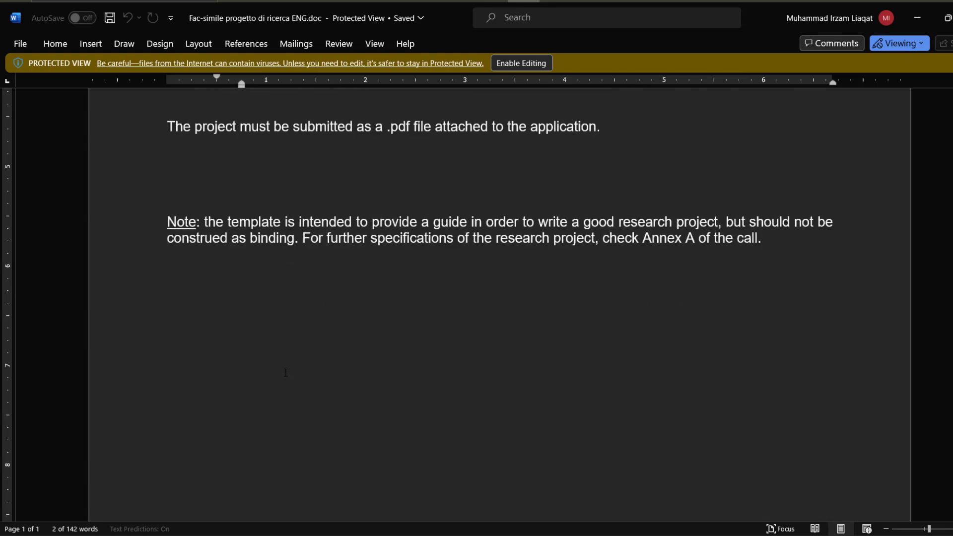
{"action": "scroll", "coordinate": [285, 373], "scroll_direction": "down", "scroll_amount": 3}
{"action": "scroll", "coordinate": [285, 373], "scroll_direction": "up", "scroll_amount": 14}
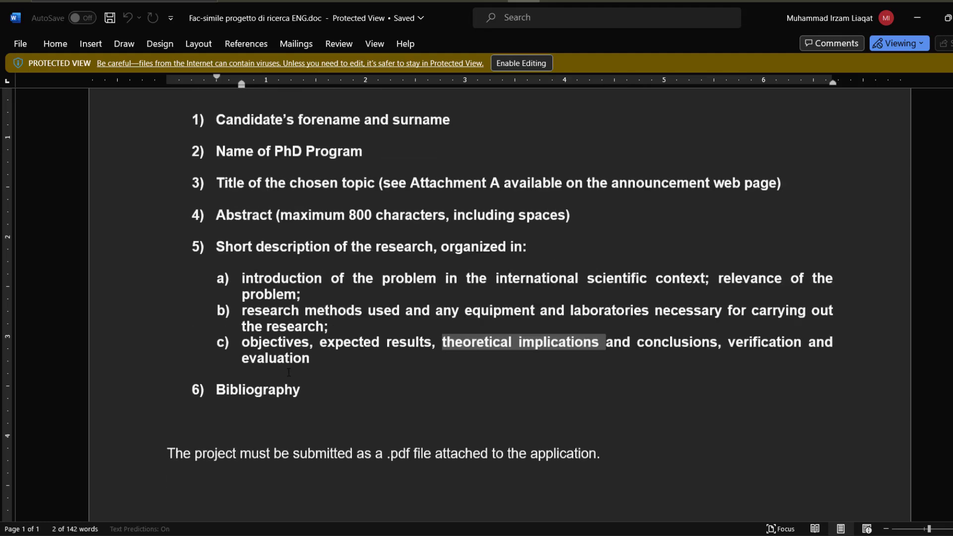
{"action": "scroll", "coordinate": [294, 372], "scroll_direction": "up", "scroll_amount": 1}
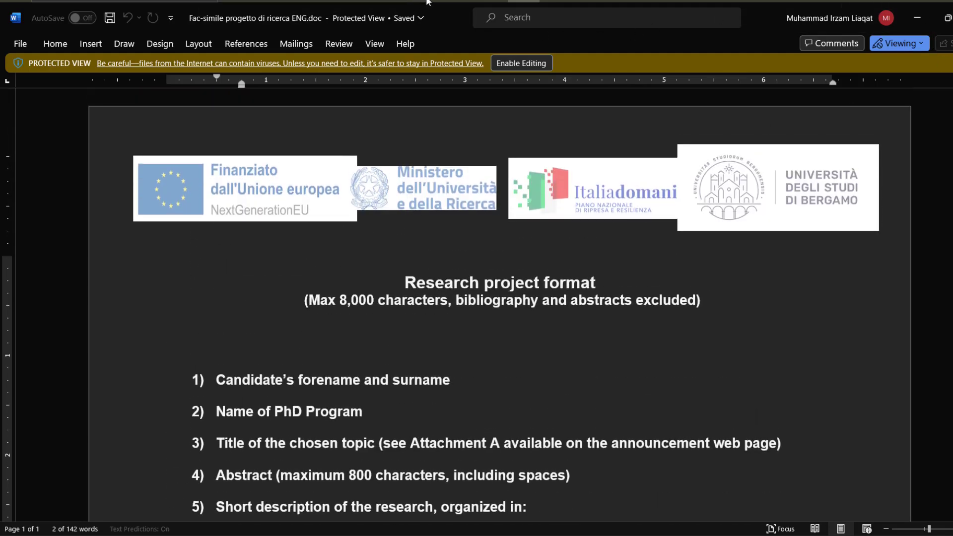
{"action": "key", "text": "alt+Tab"}
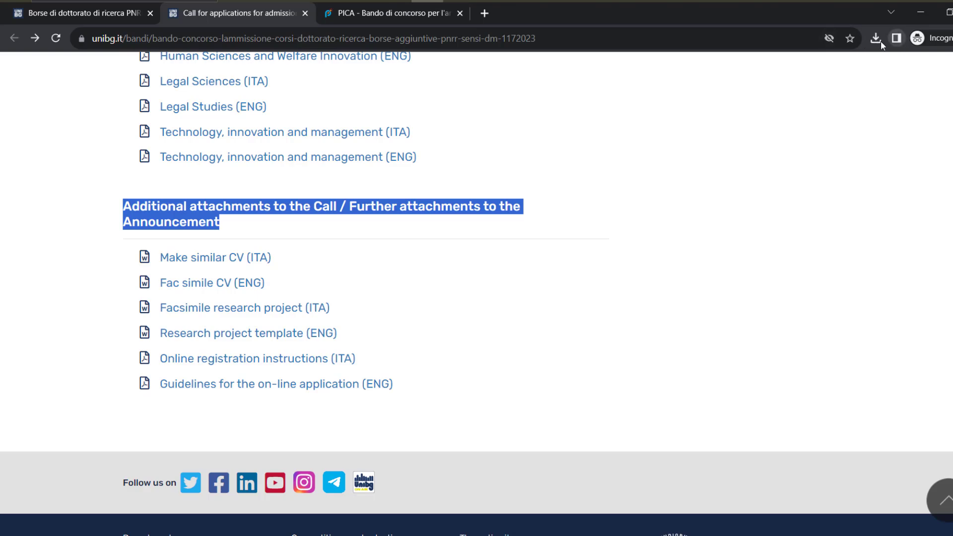
Open Fac-simile CV - ENG.doc from Chrome's recent downloads list
{"action": "left_click", "coordinate": [878, 39]}
{"action": "left_click", "coordinate": [876, 39]}
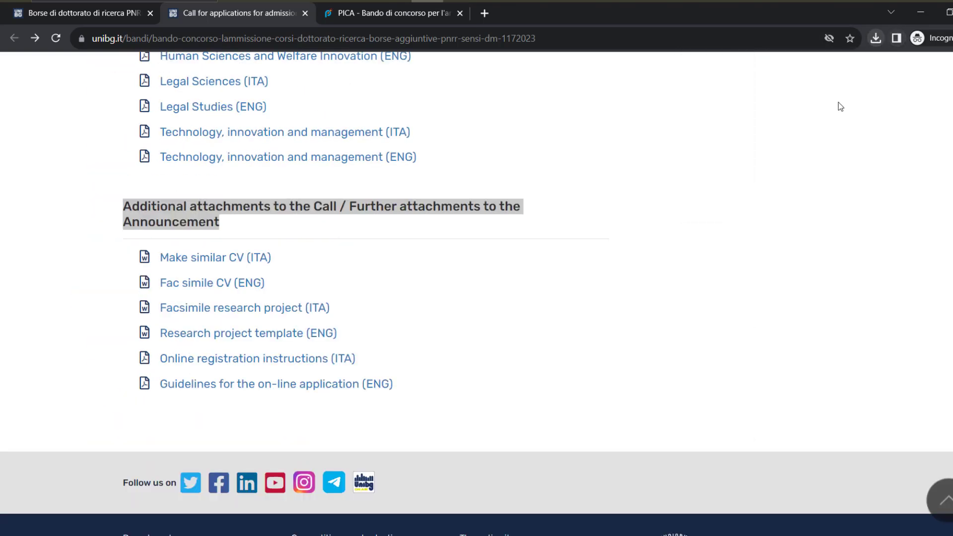
{"action": "left_click", "coordinate": [876, 40]}
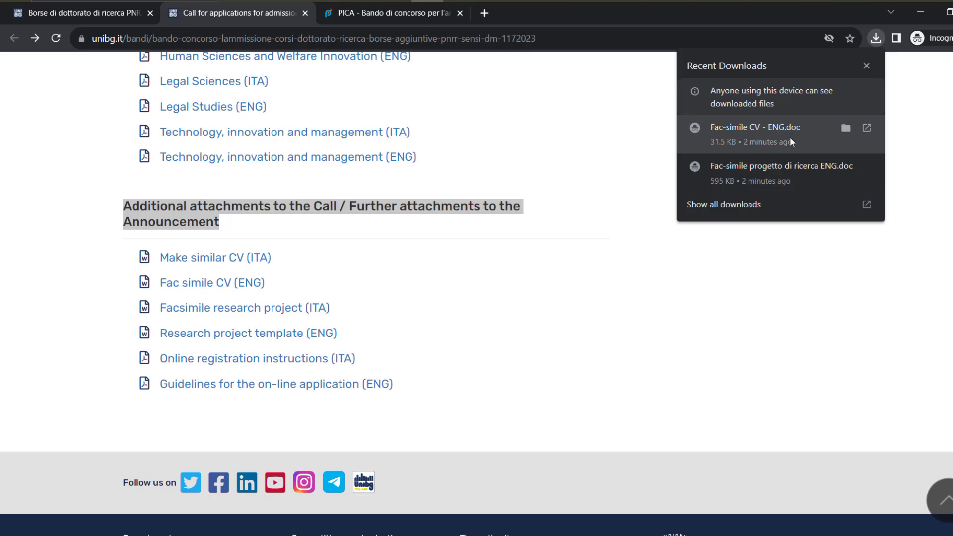
{"action": "left_click", "coordinate": [765, 171]}
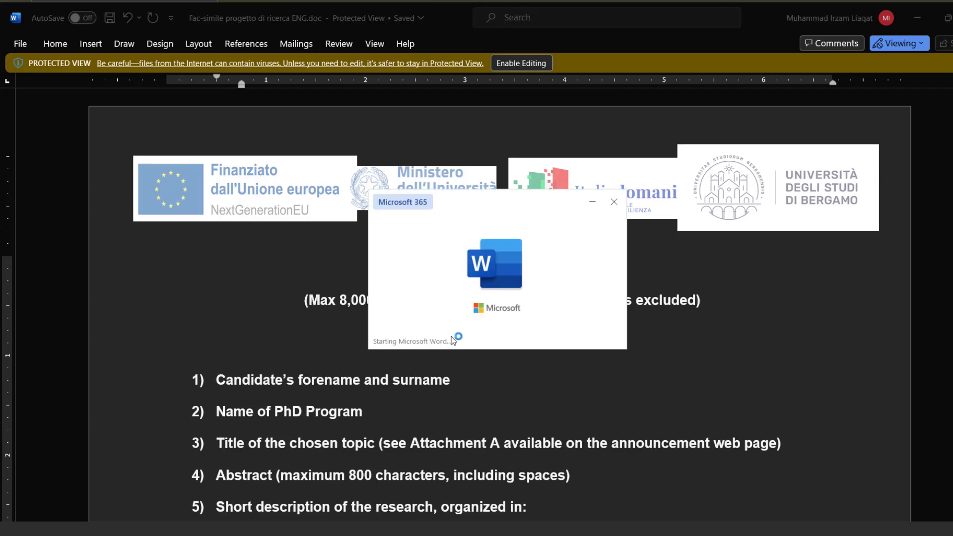
{"action": "scroll", "coordinate": [202, 317], "scroll_direction": "down", "scroll_amount": 3}
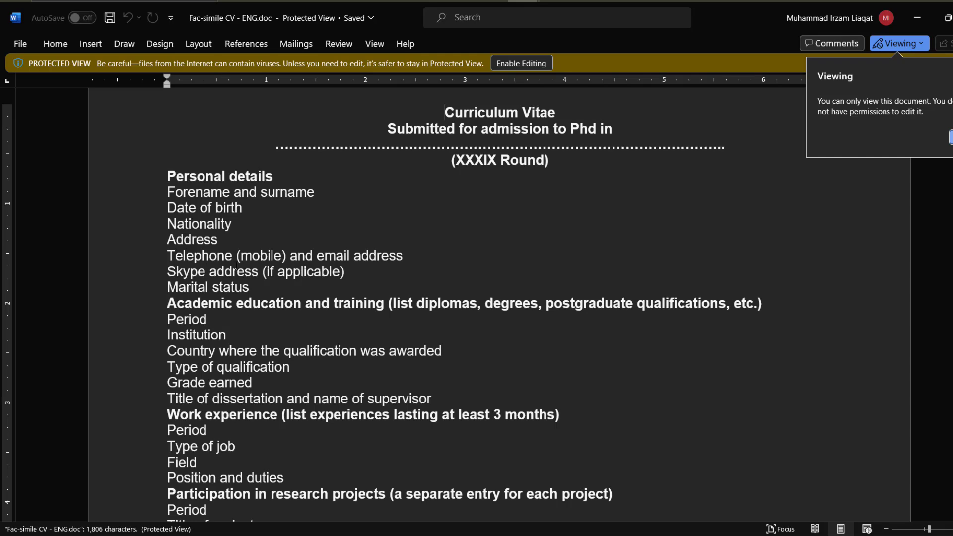
{"action": "scroll", "coordinate": [256, 225], "scroll_direction": "down", "scroll_amount": 7}
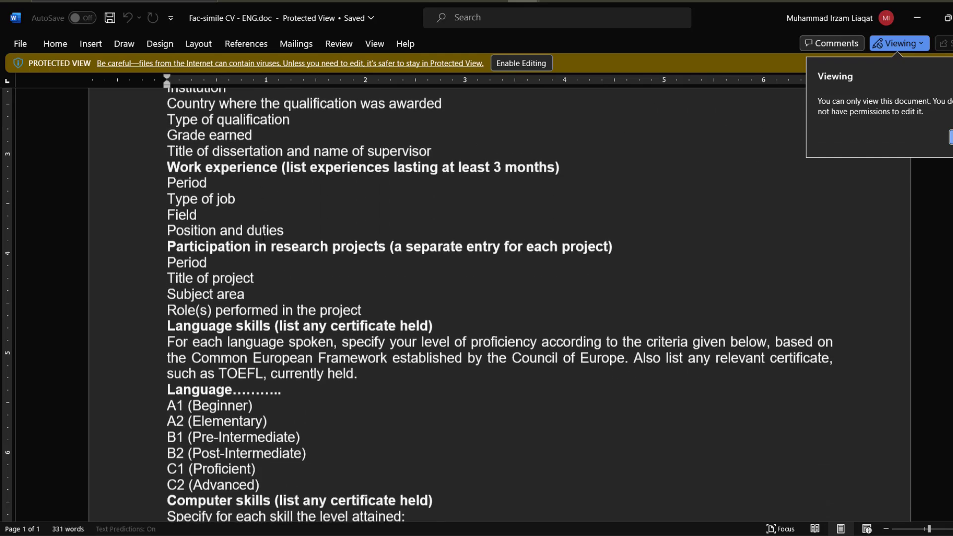
{"action": "scroll", "coordinate": [266, 238], "scroll_direction": "down", "scroll_amount": 3}
{"action": "scroll", "coordinate": [266, 237], "scroll_direction": "down", "scroll_amount": 3}
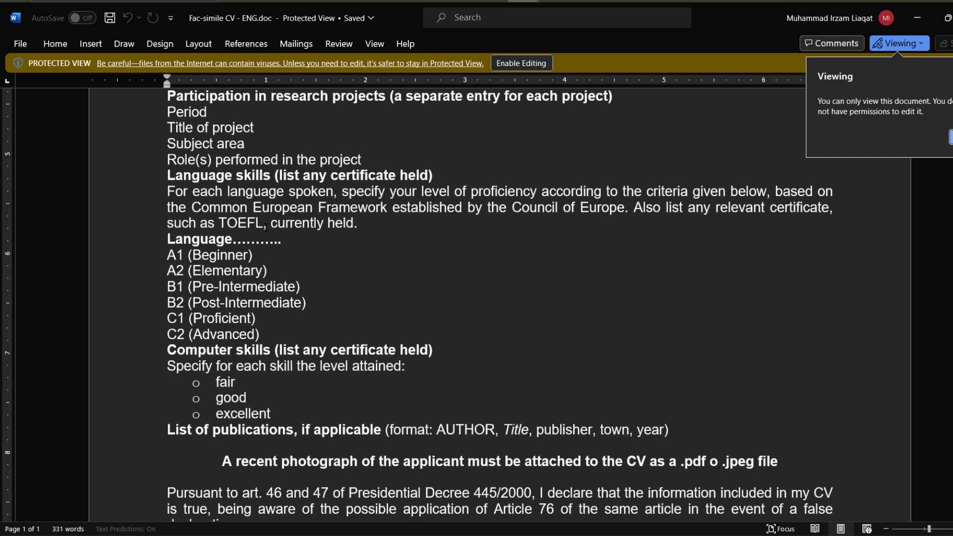
{"action": "scroll", "coordinate": [272, 239], "scroll_direction": "up", "scroll_amount": 1}
{"action": "scroll", "coordinate": [273, 245], "scroll_direction": "up", "scroll_amount": 3}
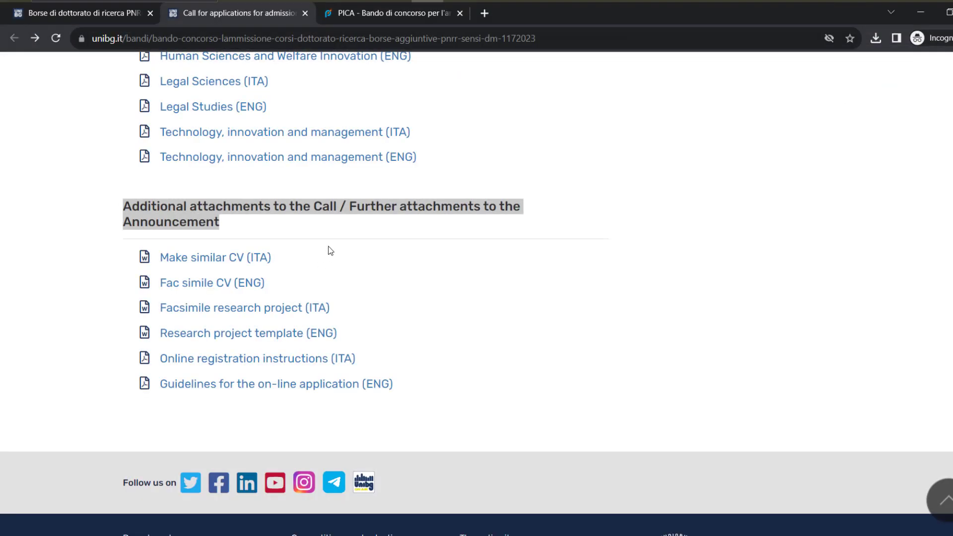
Open 'Guidelines for the on-line application (ENG)' from the call's Additional attachments
{"action": "scroll", "coordinate": [339, 308], "scroll_direction": "up", "scroll_amount": 3}
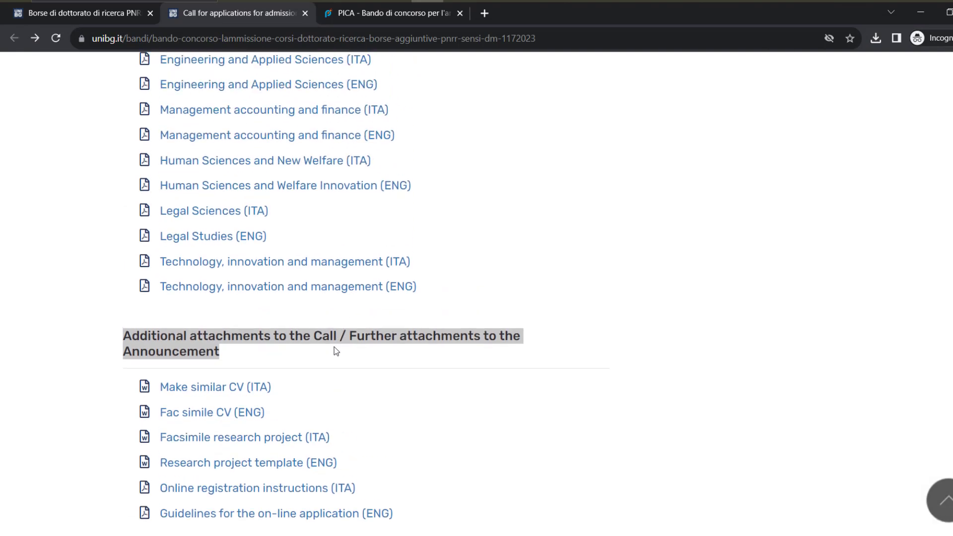
{"action": "scroll", "coordinate": [336, 351], "scroll_direction": "down", "scroll_amount": 3}
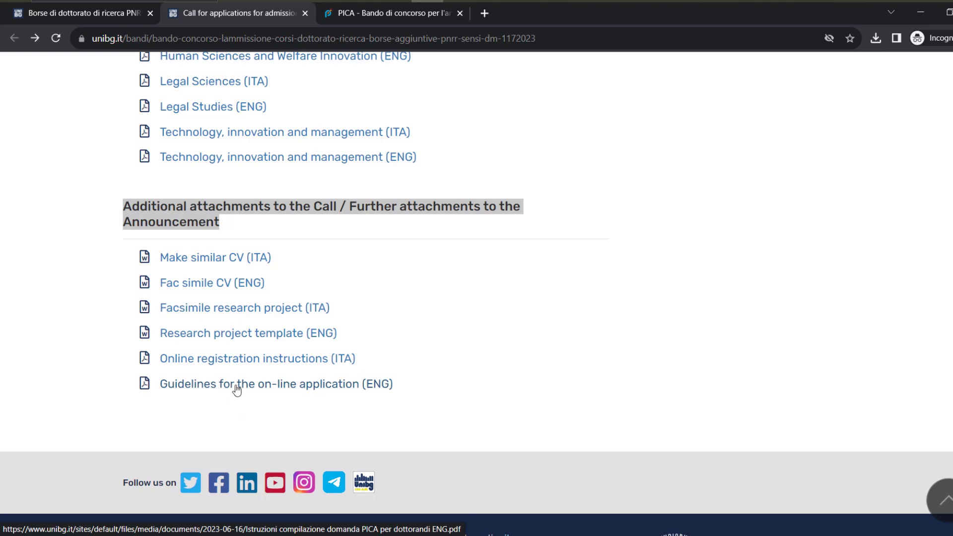
{"action": "left_click", "coordinate": [235, 387]}
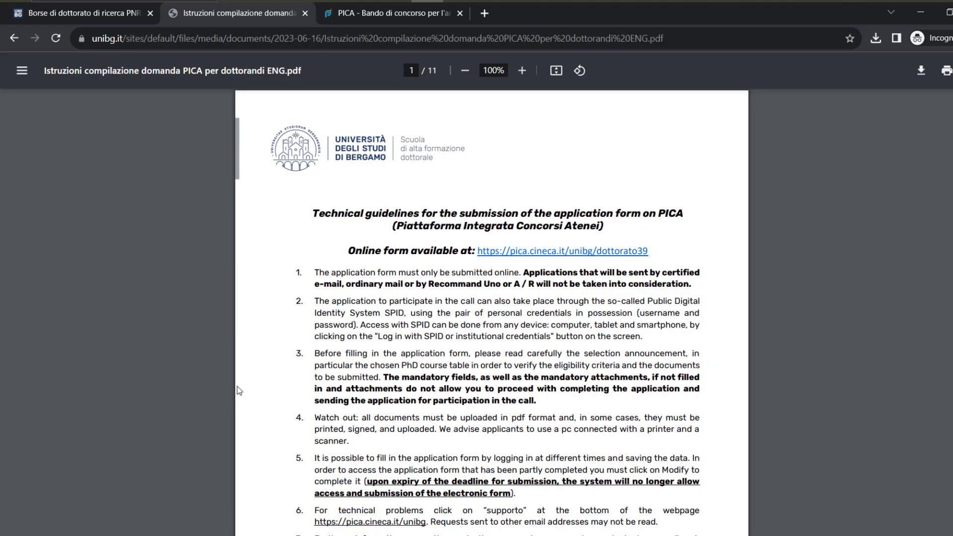
Read pages 1–6 of the PICA application guidelines PDF, then switch to the 'PICA - Bando di concorso' tab
{"action": "scroll", "coordinate": [395, 261], "scroll_direction": "up", "scroll_amount": 3, "text": "ctrl"}
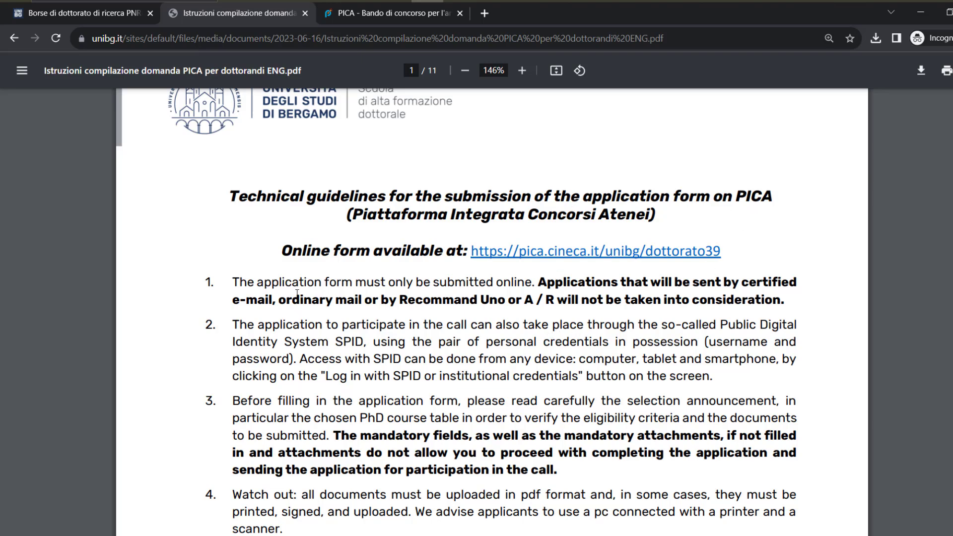
{"action": "scroll", "coordinate": [305, 263], "scroll_direction": "down", "scroll_amount": 1}
{"action": "scroll", "coordinate": [310, 268], "scroll_direction": "down", "scroll_amount": 2}
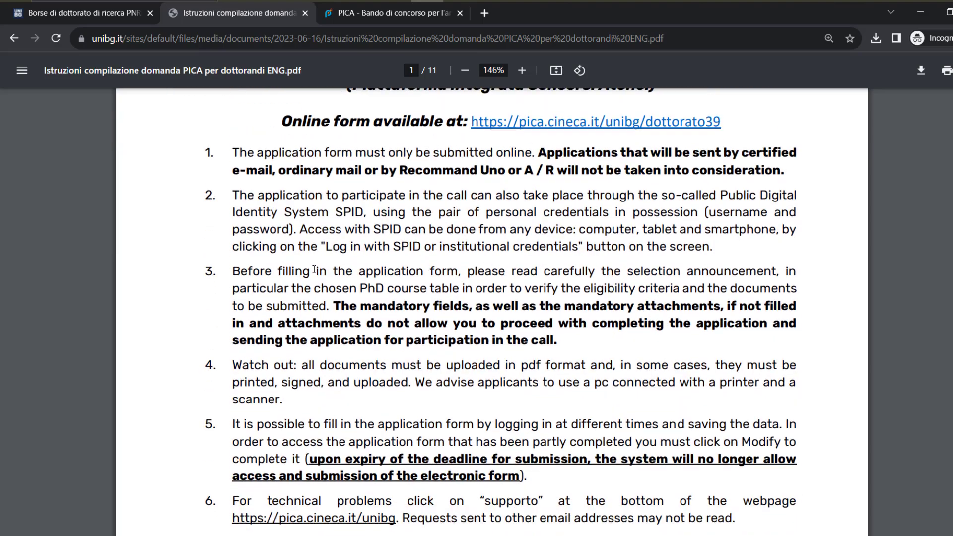
{"action": "scroll", "coordinate": [337, 254], "scroll_direction": "down", "scroll_amount": 11}
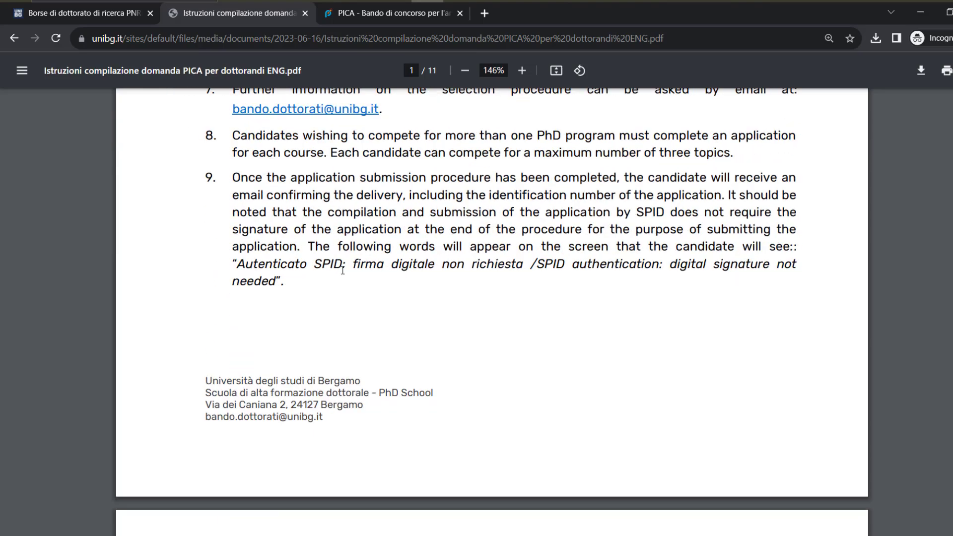
{"action": "scroll", "coordinate": [342, 270], "scroll_direction": "down", "scroll_amount": 4}
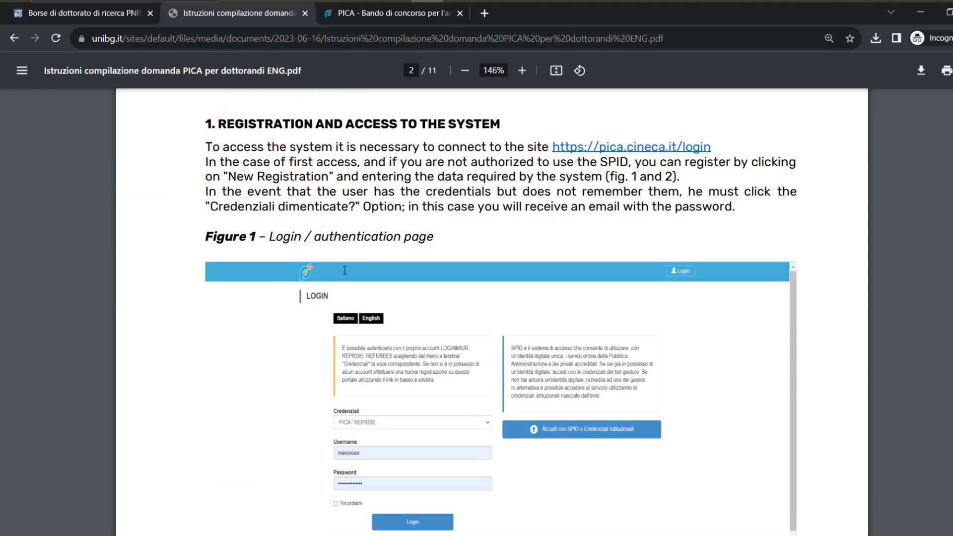
{"action": "scroll", "coordinate": [315, 203], "scroll_direction": "down", "scroll_amount": 8}
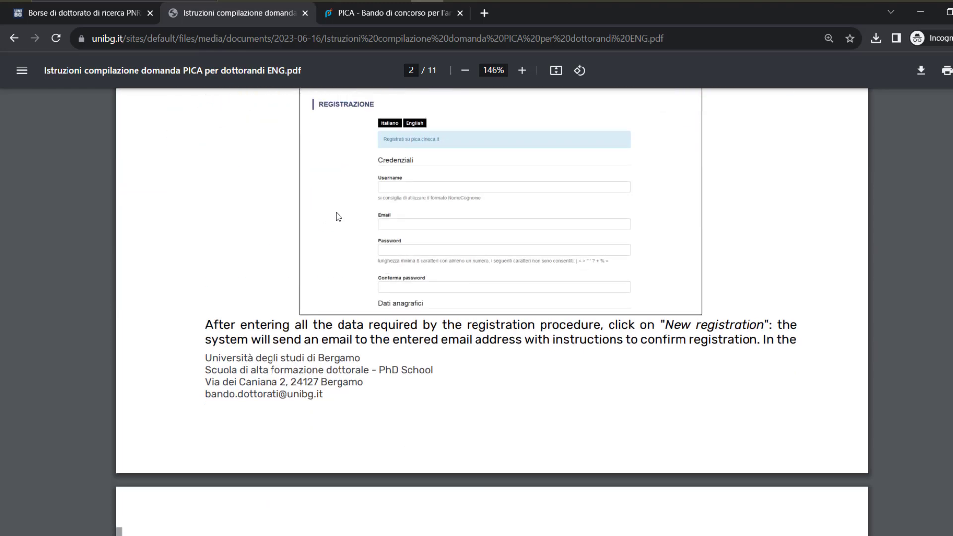
{"action": "scroll", "coordinate": [362, 207], "scroll_direction": "down", "scroll_amount": 8}
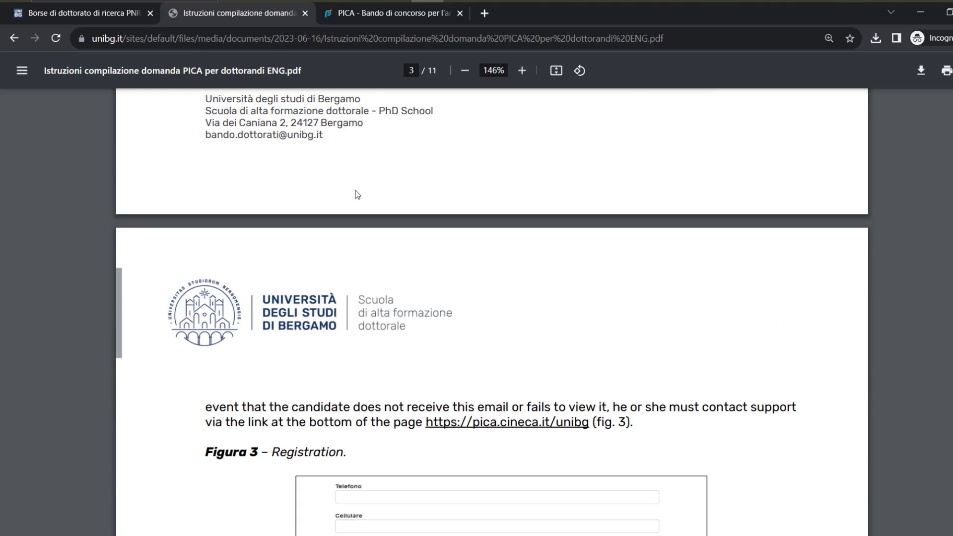
{"action": "scroll", "coordinate": [348, 192], "scroll_direction": "down", "scroll_amount": 9}
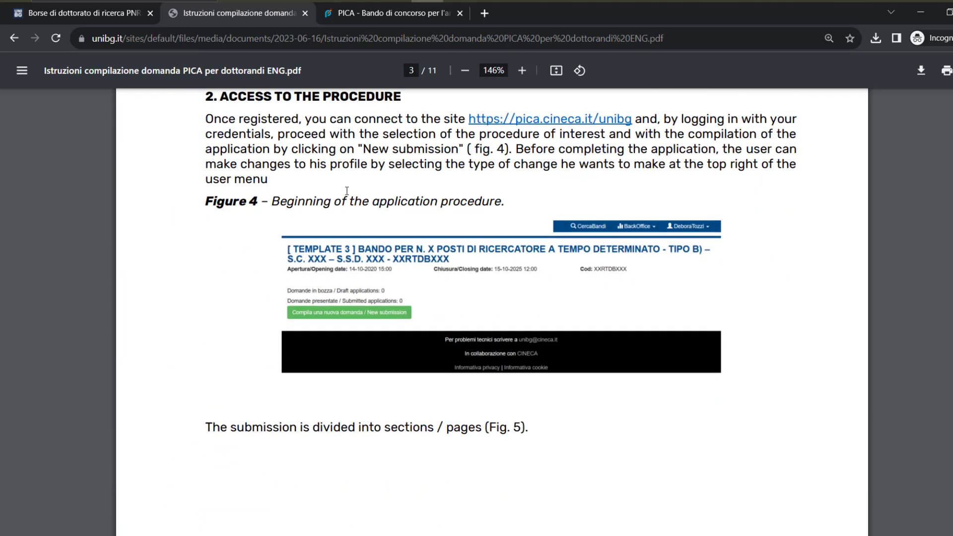
{"action": "scroll", "coordinate": [347, 190], "scroll_direction": "down", "scroll_amount": 7}
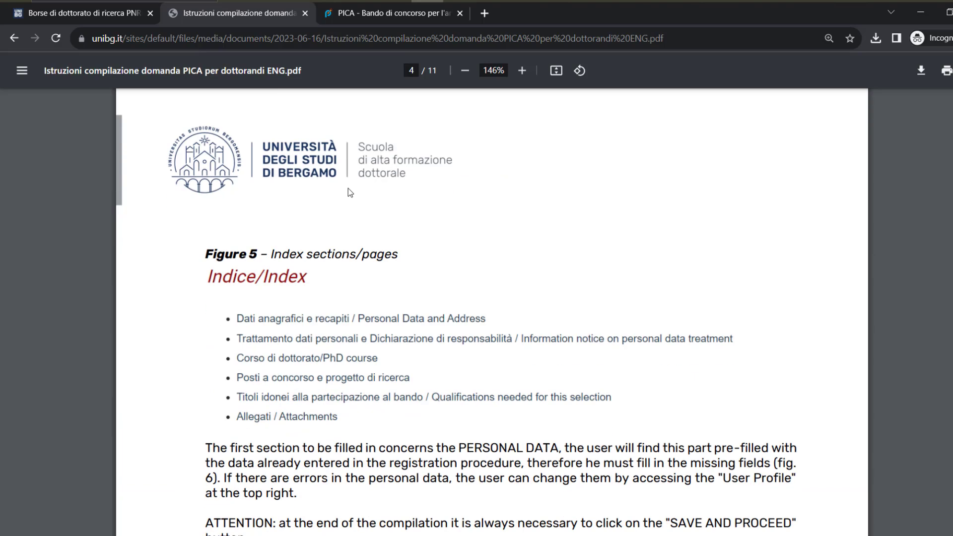
{"action": "scroll", "coordinate": [349, 192], "scroll_direction": "down", "scroll_amount": 8}
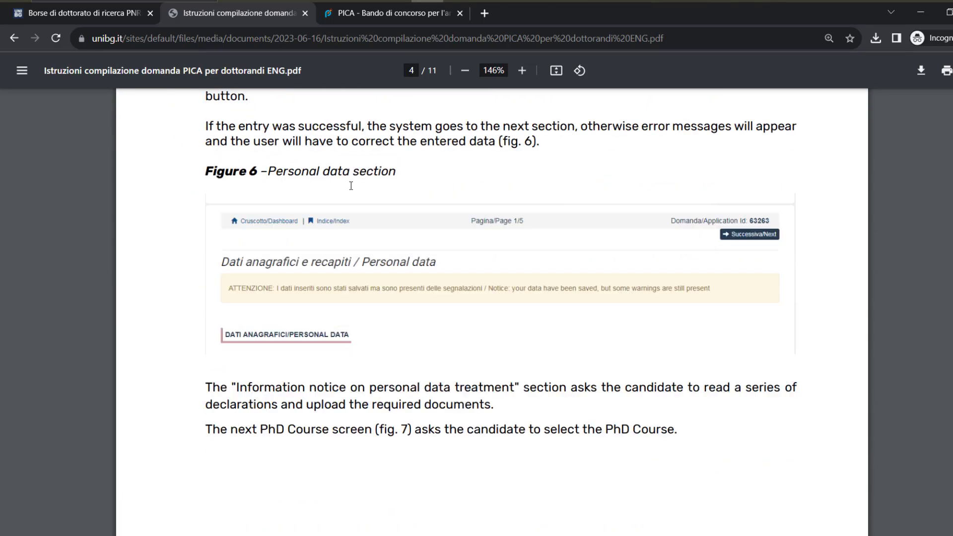
{"action": "scroll", "coordinate": [350, 190], "scroll_direction": "down", "scroll_amount": 4}
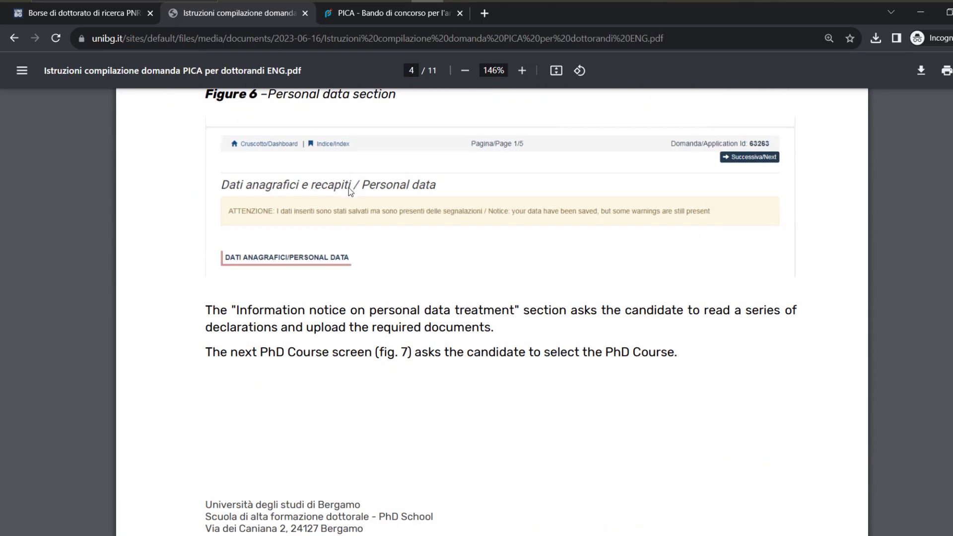
{"action": "scroll", "coordinate": [350, 192], "scroll_direction": "down", "scroll_amount": 9}
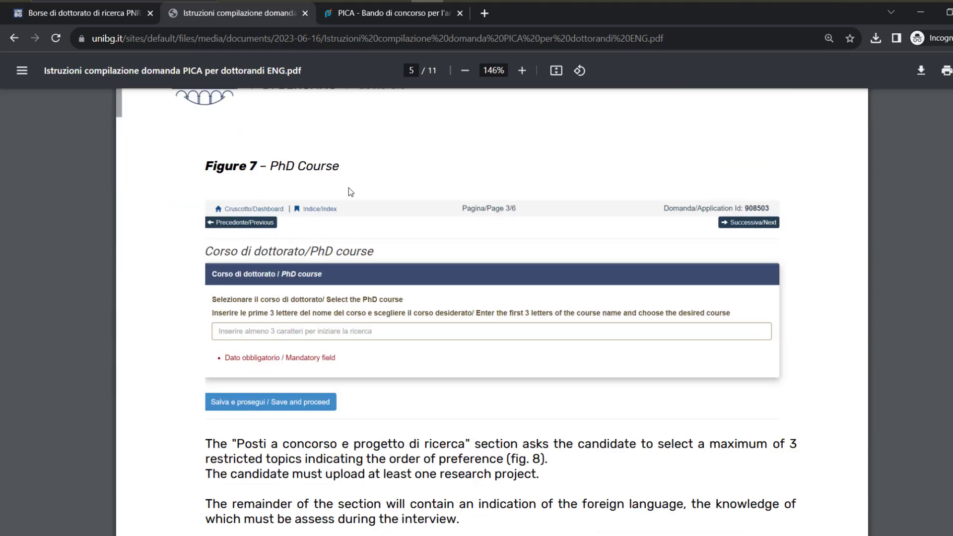
{"action": "scroll", "coordinate": [350, 192], "scroll_direction": "down", "scroll_amount": 1}
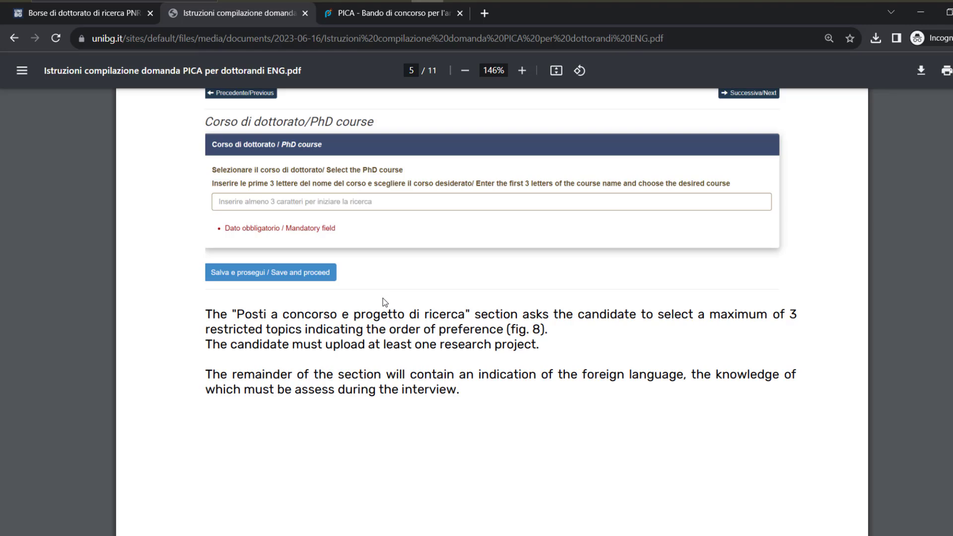
{"action": "scroll", "coordinate": [385, 317], "scroll_direction": "down", "scroll_amount": 5}
{"action": "scroll", "coordinate": [387, 327], "scroll_direction": "down", "scroll_amount": 7}
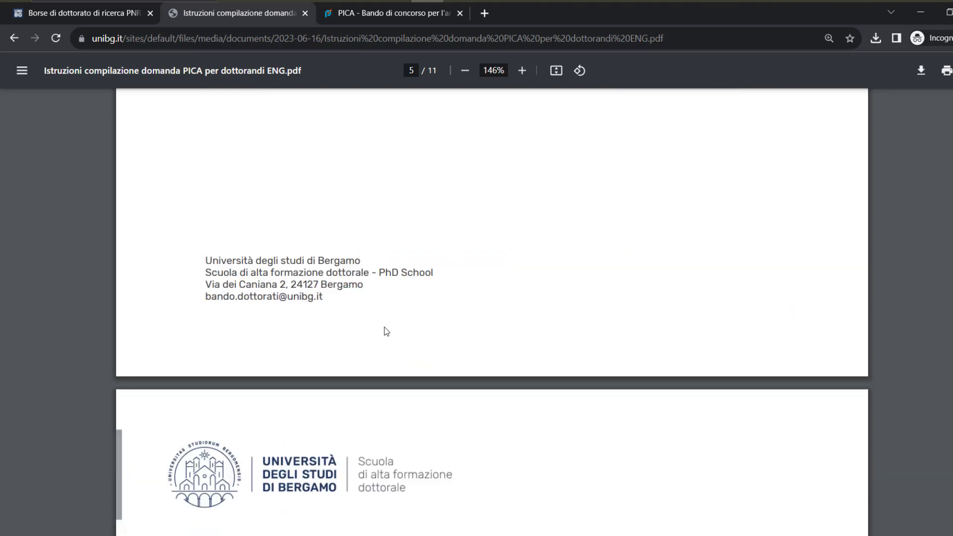
{"action": "scroll", "coordinate": [385, 323], "scroll_direction": "down", "scroll_amount": 3}
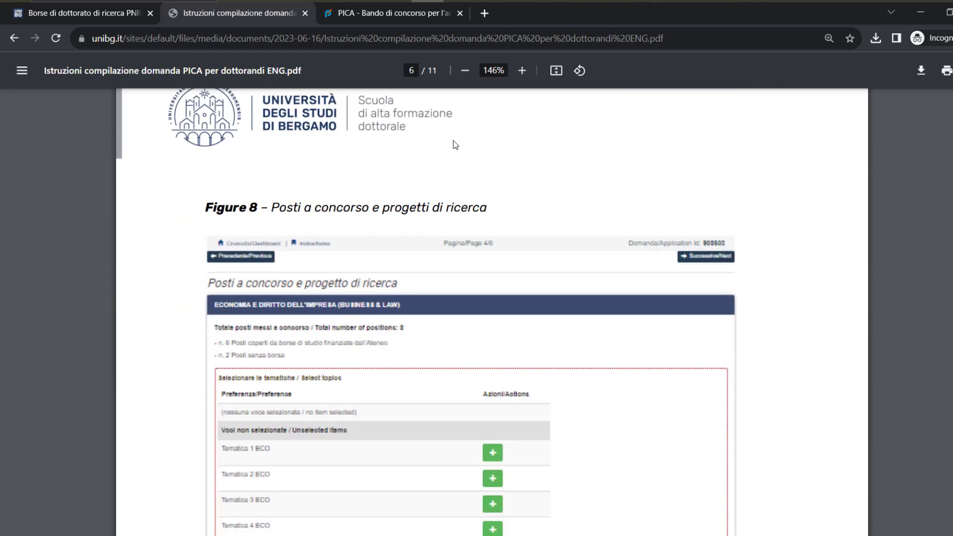
{"action": "left_click", "coordinate": [385, 16]}
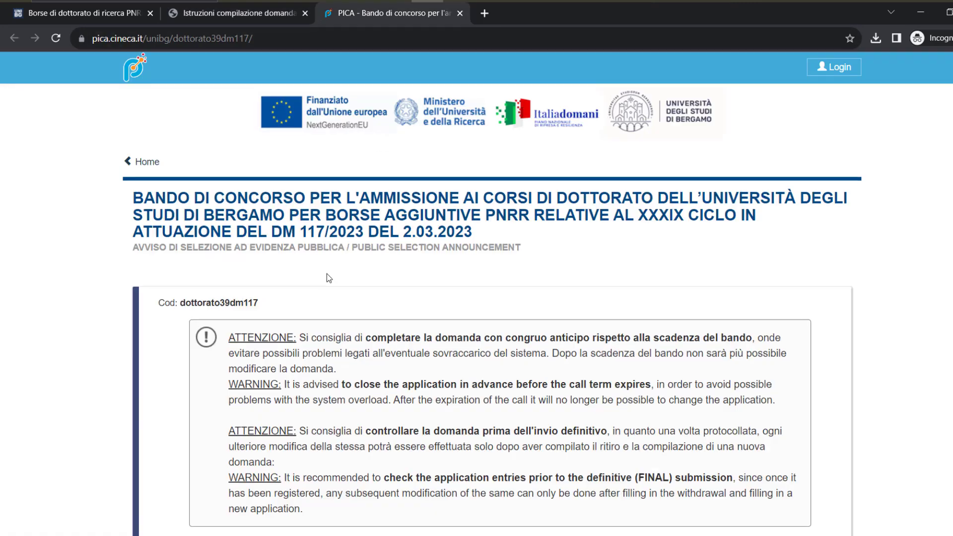
Go to 'Gestisci le domande / Manage your applications' for the dottorato39dm117 call
{"action": "scroll", "coordinate": [327, 273], "scroll_direction": "down", "scroll_amount": 5}
{"action": "scroll", "coordinate": [319, 266], "scroll_direction": "down", "scroll_amount": 1}
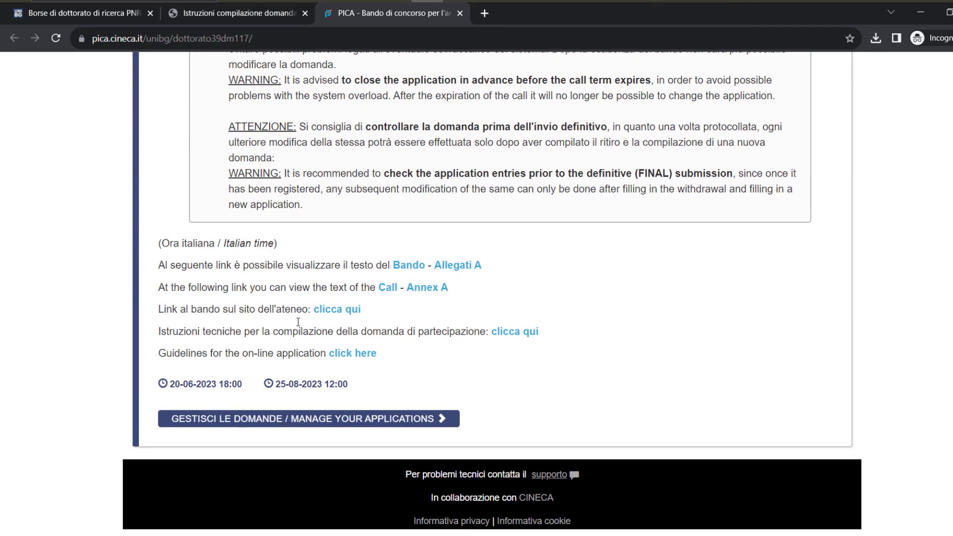
{"action": "left_click", "coordinate": [295, 425]}
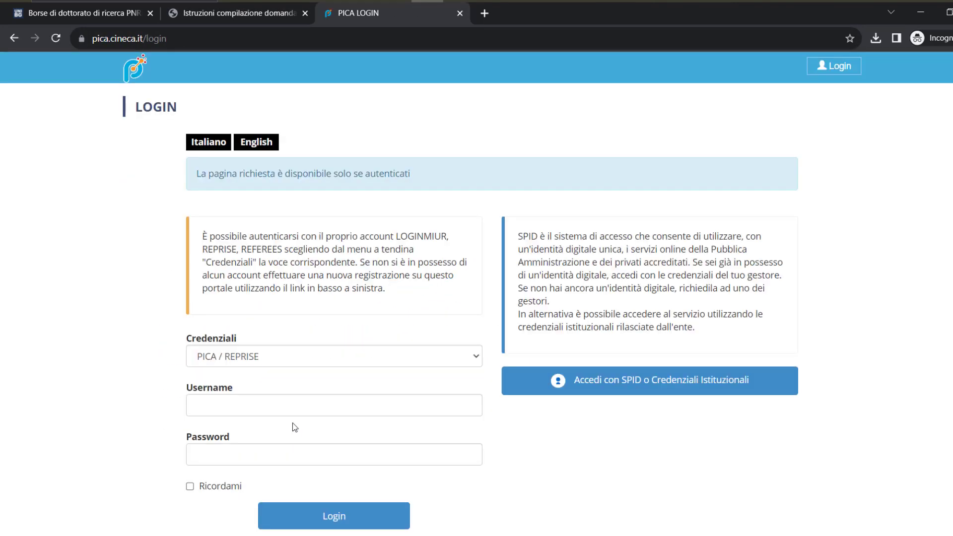
{"action": "scroll", "coordinate": [292, 385], "scroll_direction": "down", "scroll_amount": 1}
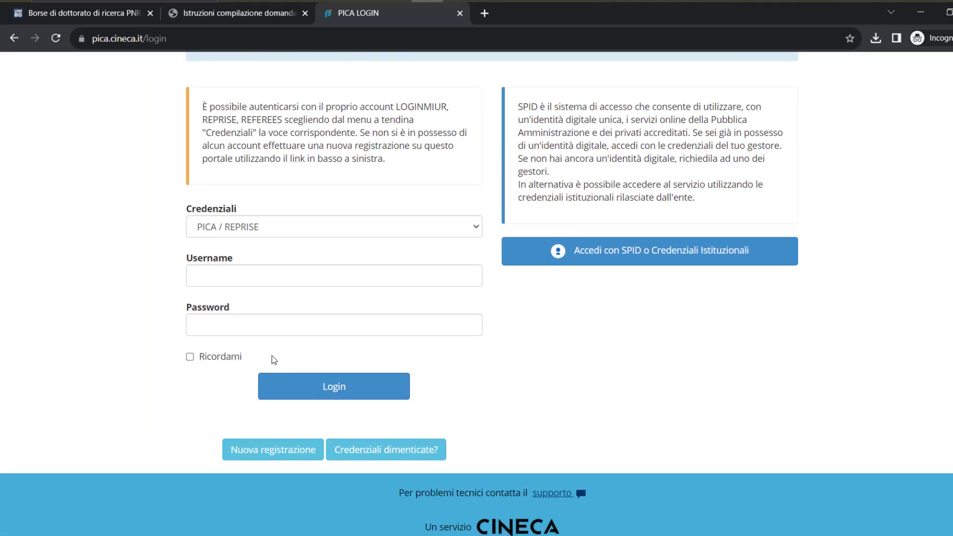
Log in to PICA with the account username and password
{"action": "left_click", "coordinate": [244, 341]}
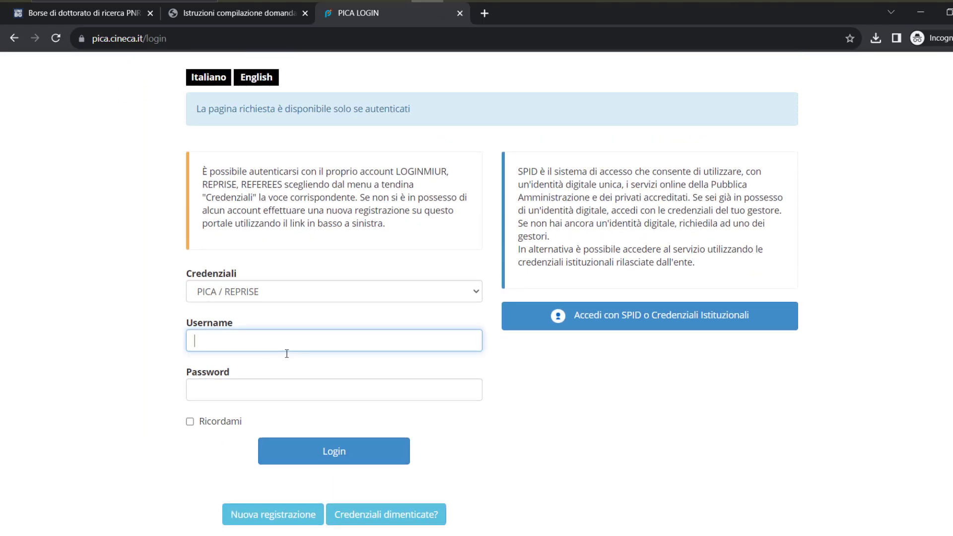
{"action": "key", "text": "Tab"}
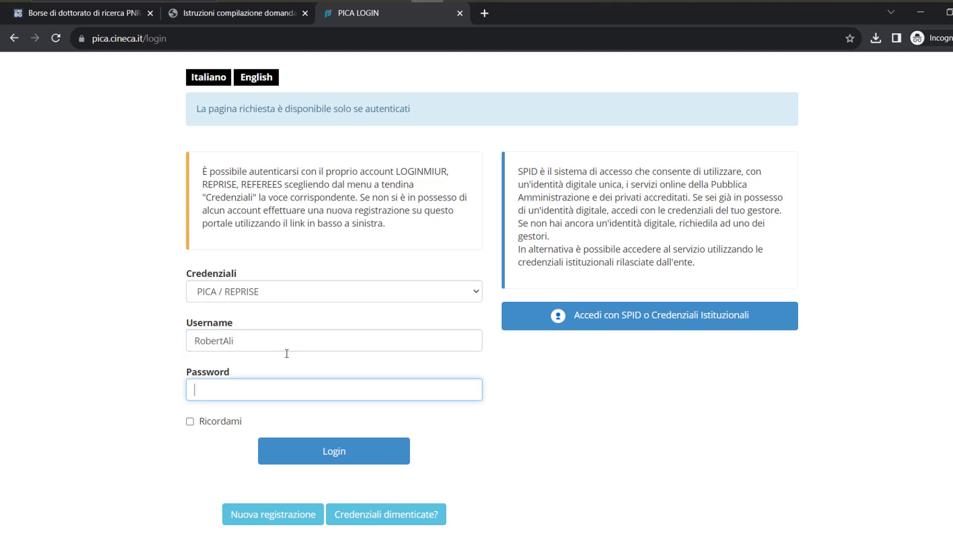
{"action": "type", "text": "•••"}
{"action": "left_click", "coordinate": [297, 455]}
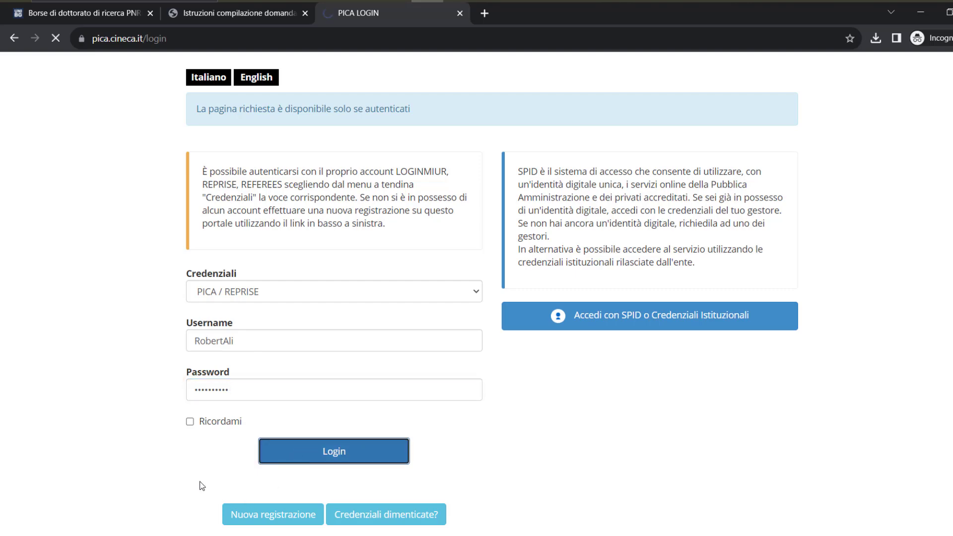
{"action": "scroll", "coordinate": [159, 344], "scroll_direction": "down", "scroll_amount": 5}
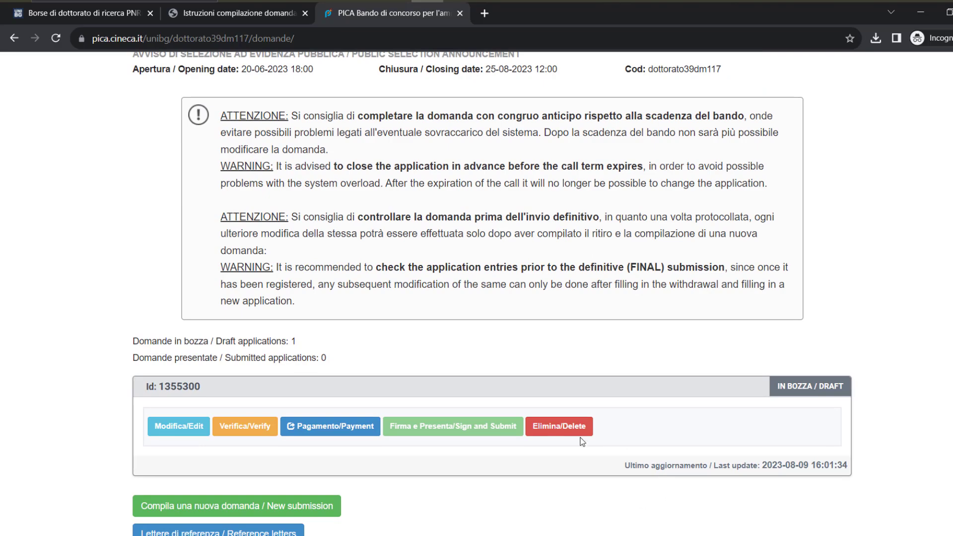
{"action": "left_click", "coordinate": [559, 430]}
{"action": "left_click", "coordinate": [643, 202]}
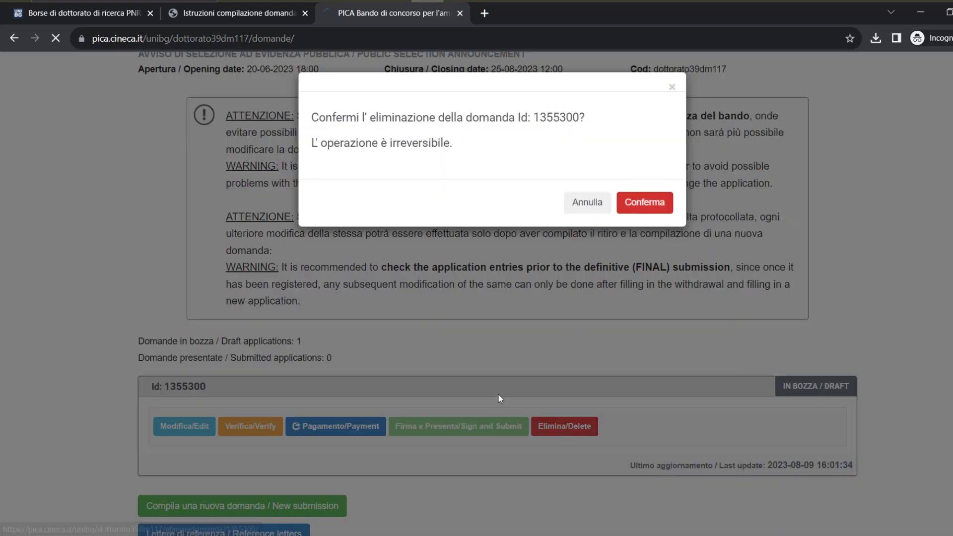
{"action": "scroll", "coordinate": [194, 349], "scroll_direction": "down", "scroll_amount": 5}
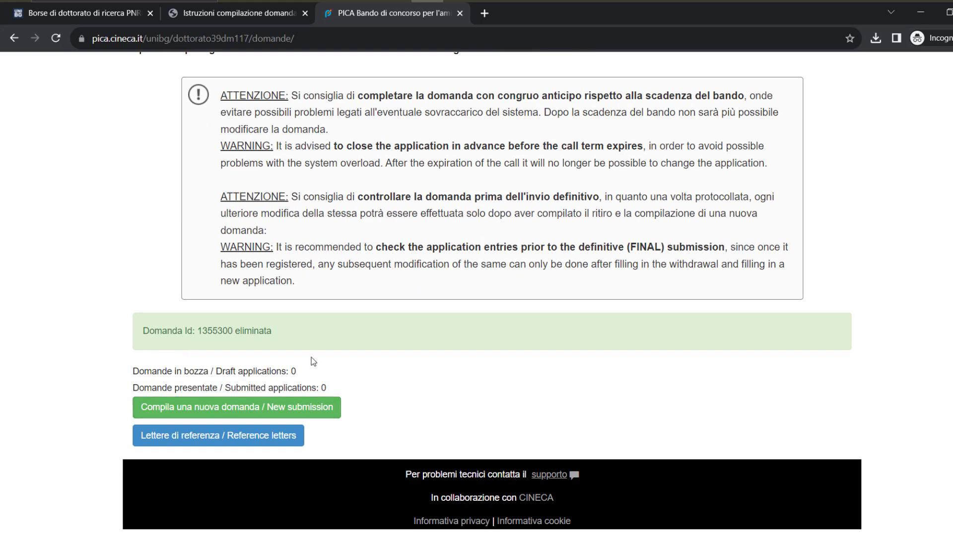
{"action": "scroll", "coordinate": [318, 397], "scroll_direction": "up", "scroll_amount": 4}
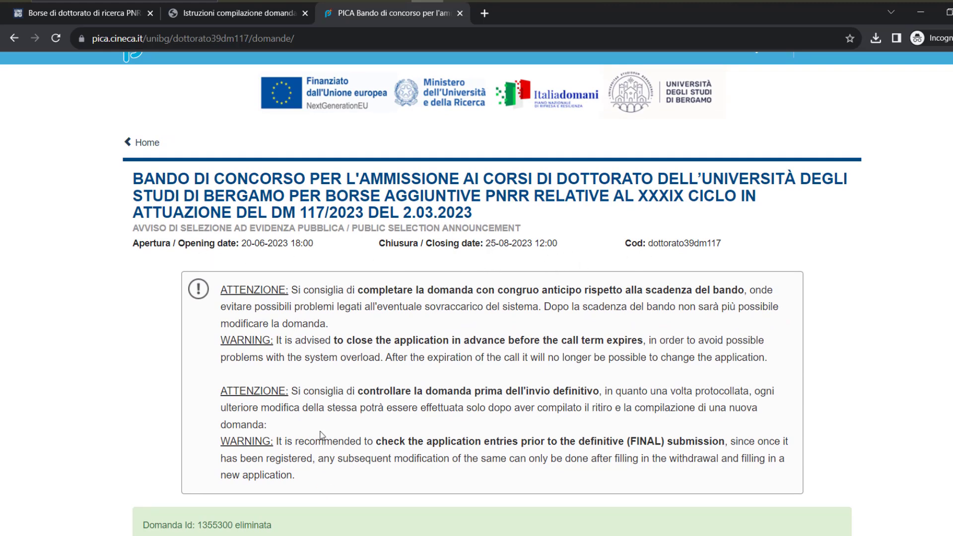
{"action": "scroll", "coordinate": [321, 436], "scroll_direction": "down", "scroll_amount": 4}
Start a new application and open its Personal Data and Address section, page 1 of 6
{"action": "left_click", "coordinate": [314, 411]}
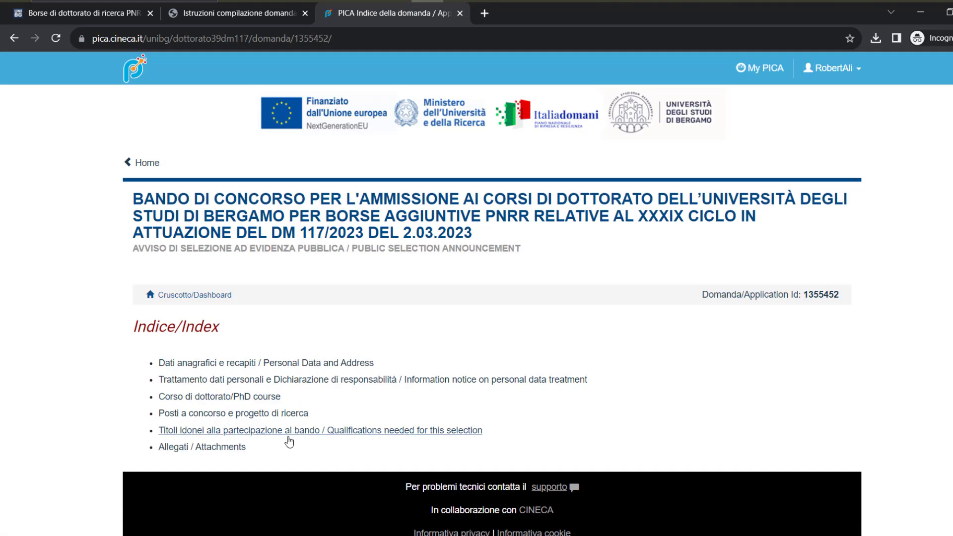
{"action": "scroll", "coordinate": [288, 438], "scroll_direction": "down", "scroll_amount": 1}
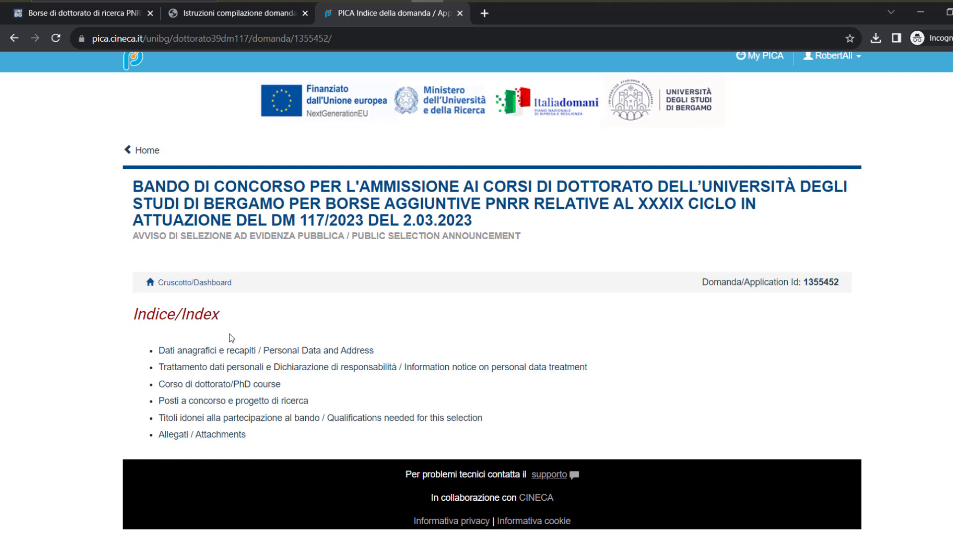
{"action": "left_click", "coordinate": [231, 353]}
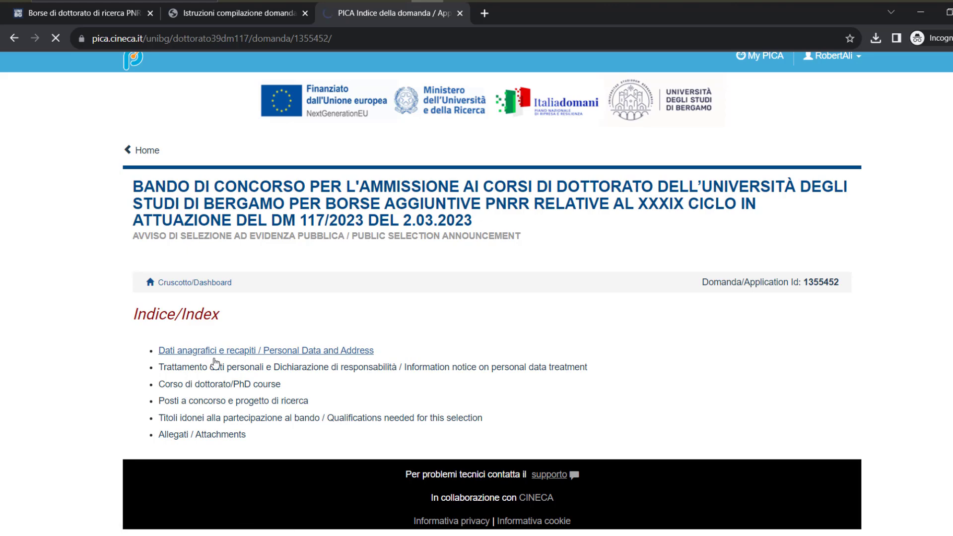
{"action": "scroll", "coordinate": [226, 343], "scroll_direction": "down", "scroll_amount": 5}
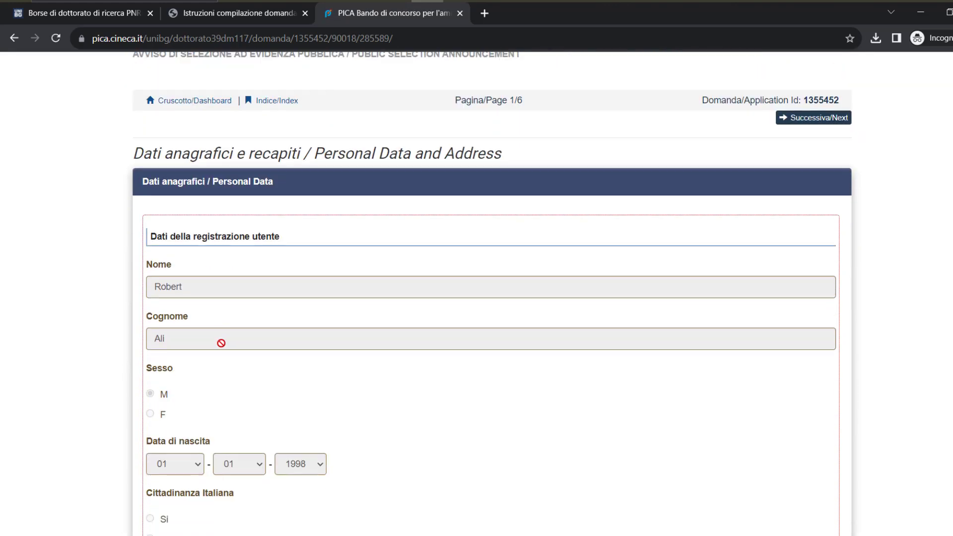
{"action": "scroll", "coordinate": [221, 343], "scroll_direction": "down", "scroll_amount": 3}
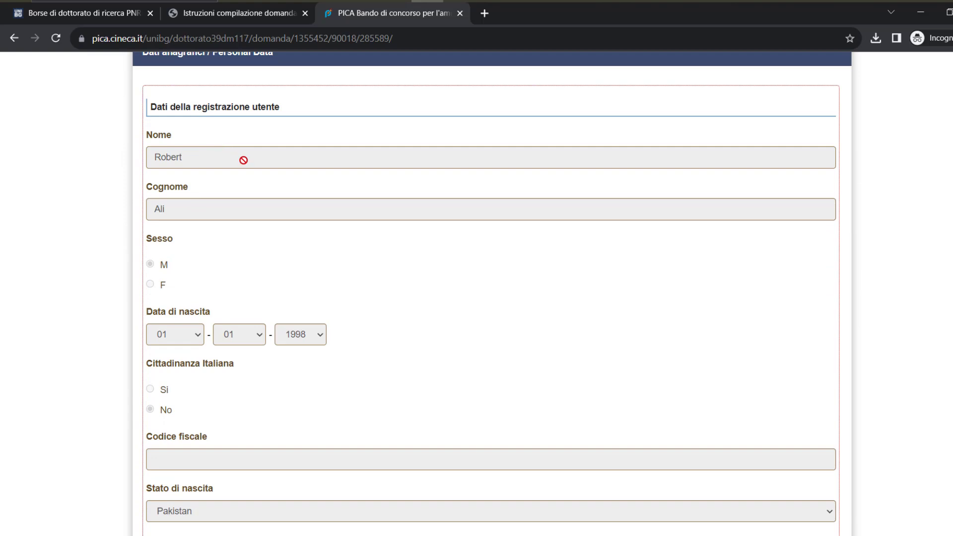
{"action": "scroll", "coordinate": [273, 268], "scroll_direction": "up", "scroll_amount": 4}
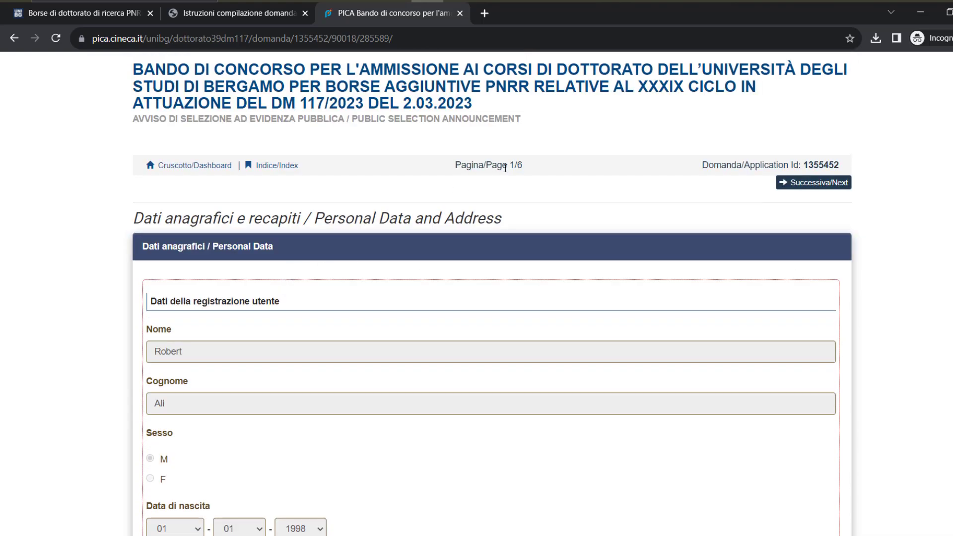
{"action": "left_click_drag", "start_coordinate": [522, 165], "coordinate": [462, 167]}
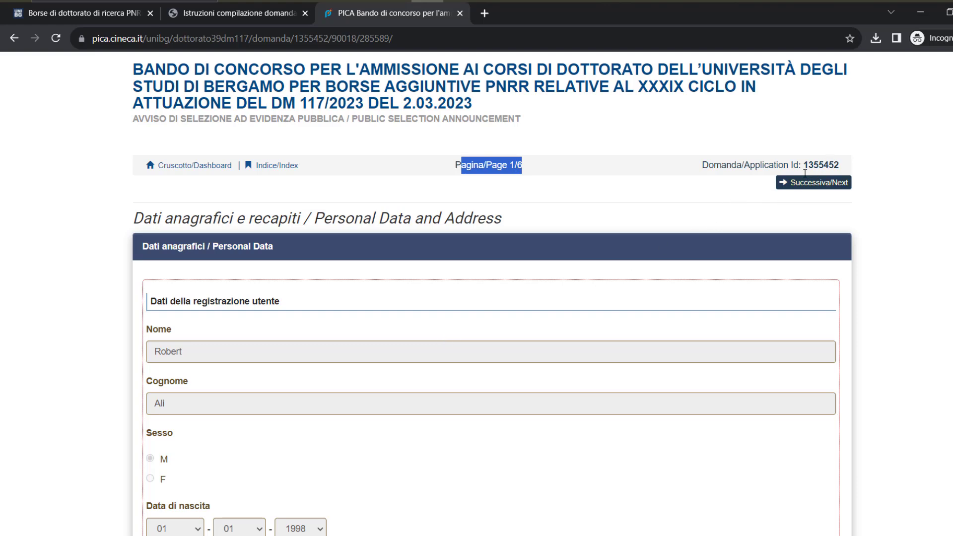
{"action": "scroll", "coordinate": [316, 390], "scroll_direction": "down", "scroll_amount": 7}
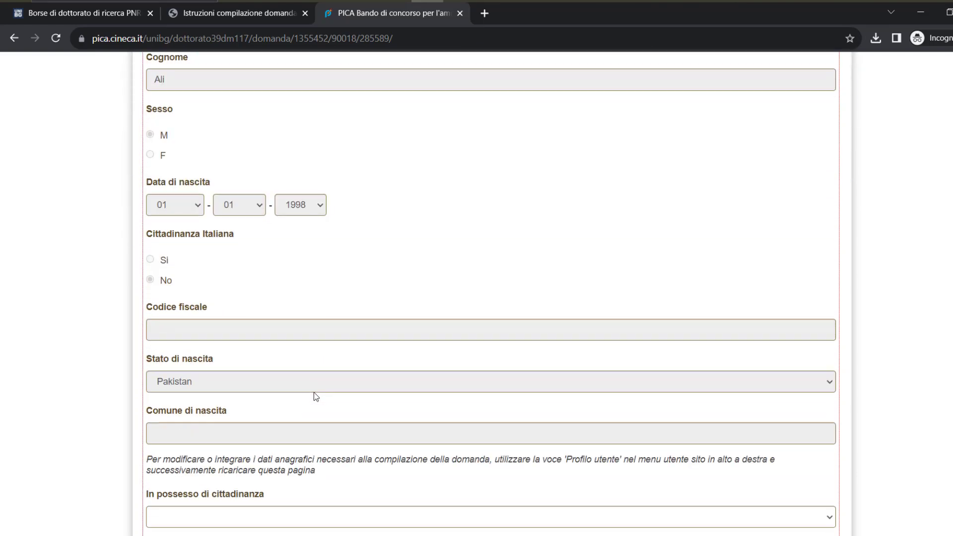
{"action": "scroll", "coordinate": [241, 365], "scroll_direction": "down", "scroll_amount": 1}
{"action": "scroll", "coordinate": [228, 378], "scroll_direction": "down", "scroll_amount": 1}
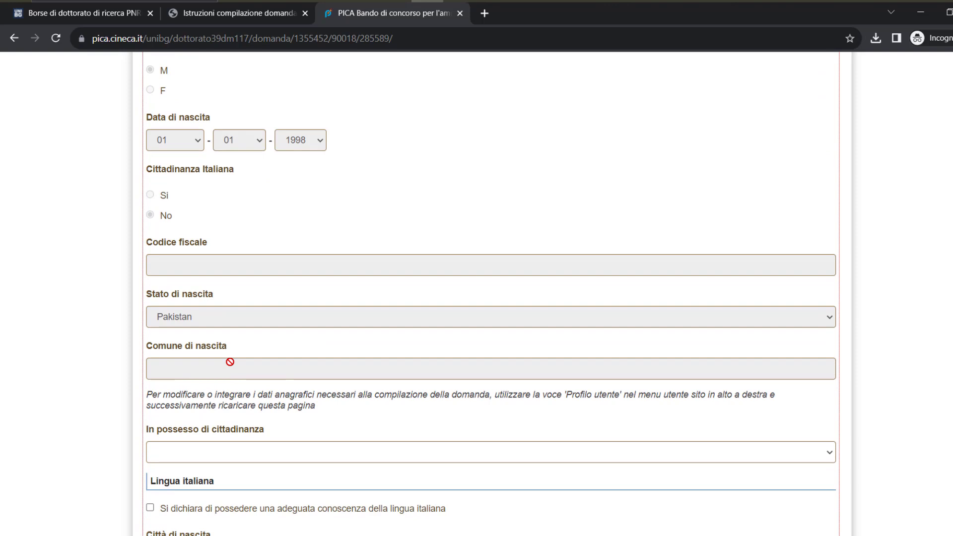
{"action": "scroll", "coordinate": [228, 339], "scroll_direction": "down", "scroll_amount": 3}
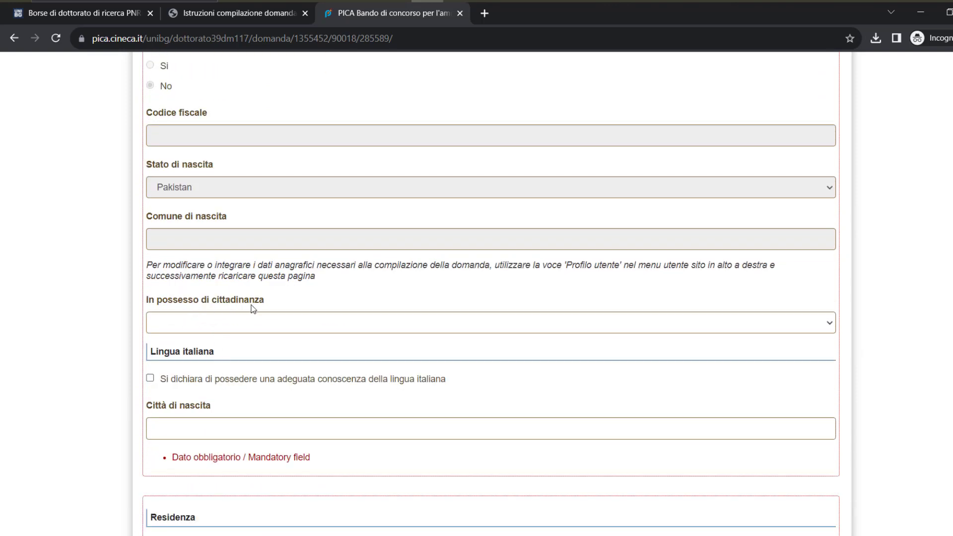
Translate the form into English and set citizenship to PAKISTAN
{"action": "right_click", "coordinate": [100, 291]}
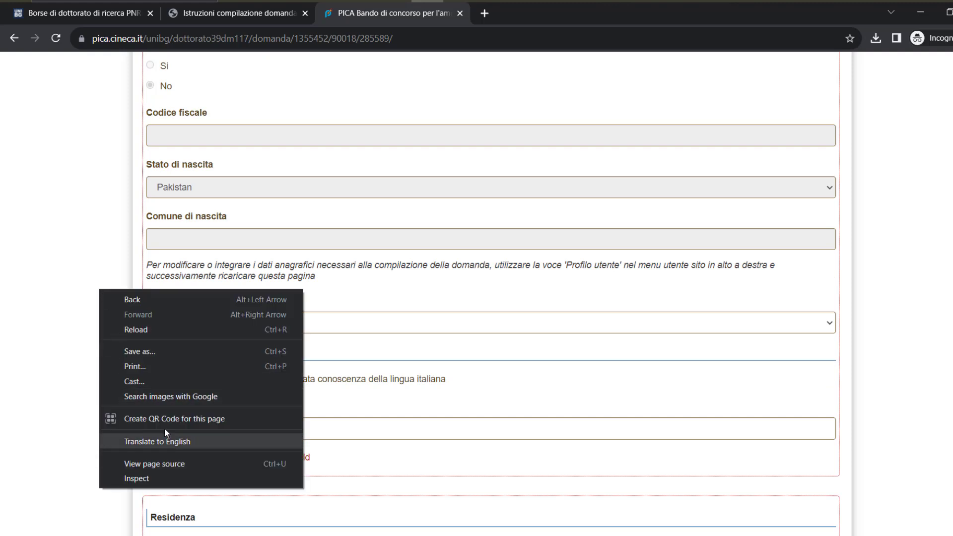
{"action": "left_click", "coordinate": [174, 441]}
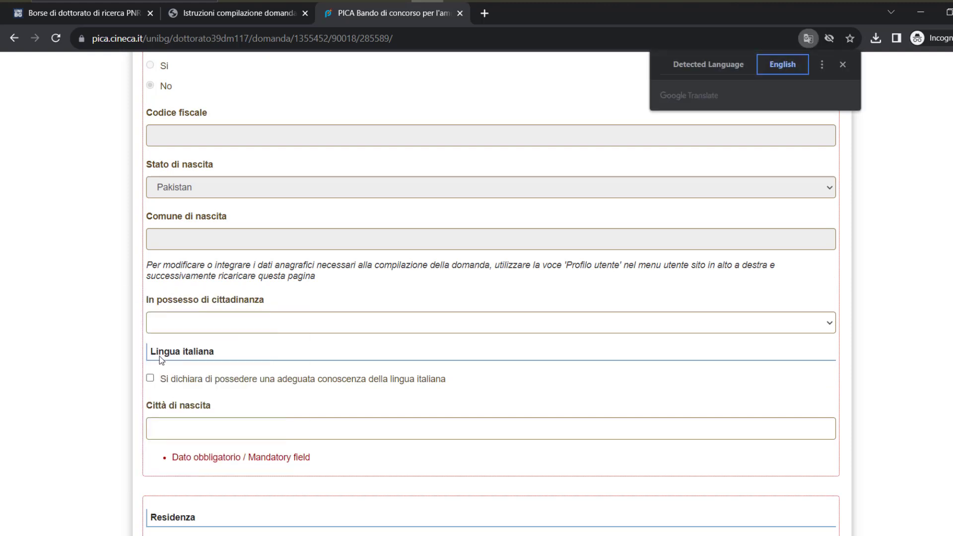
{"action": "left_click", "coordinate": [173, 323]}
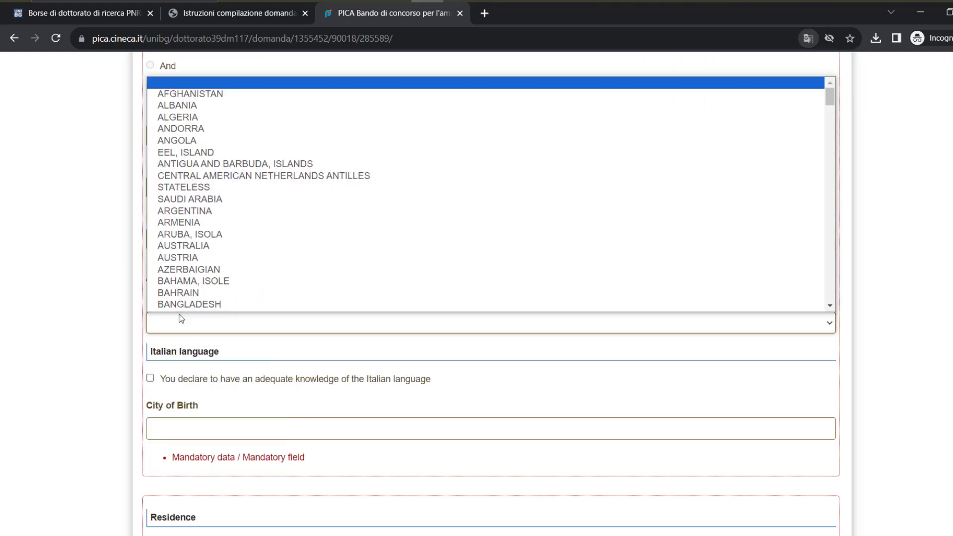
{"action": "type", "text": "pak"}
{"action": "key", "text": "Return"}
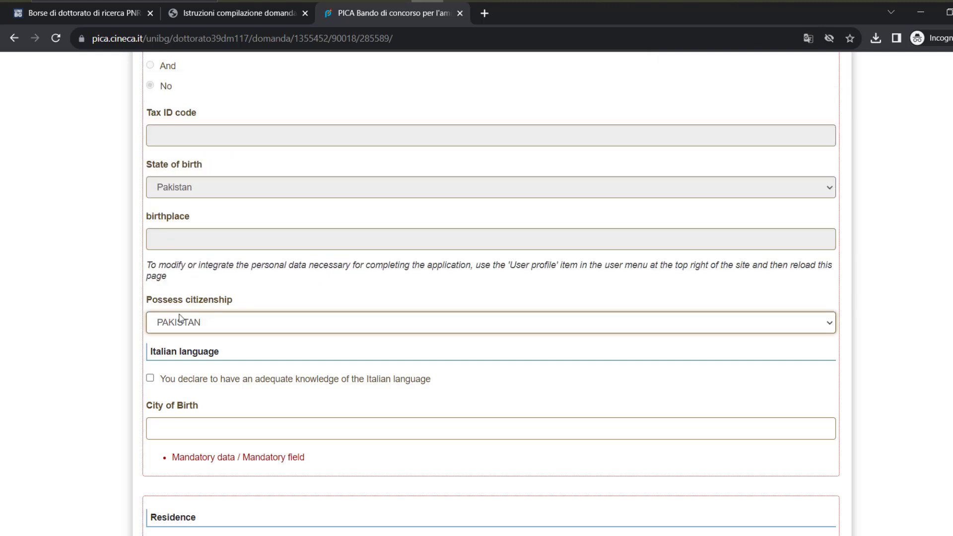
{"action": "scroll", "coordinate": [180, 317], "scroll_direction": "down", "scroll_amount": 1}
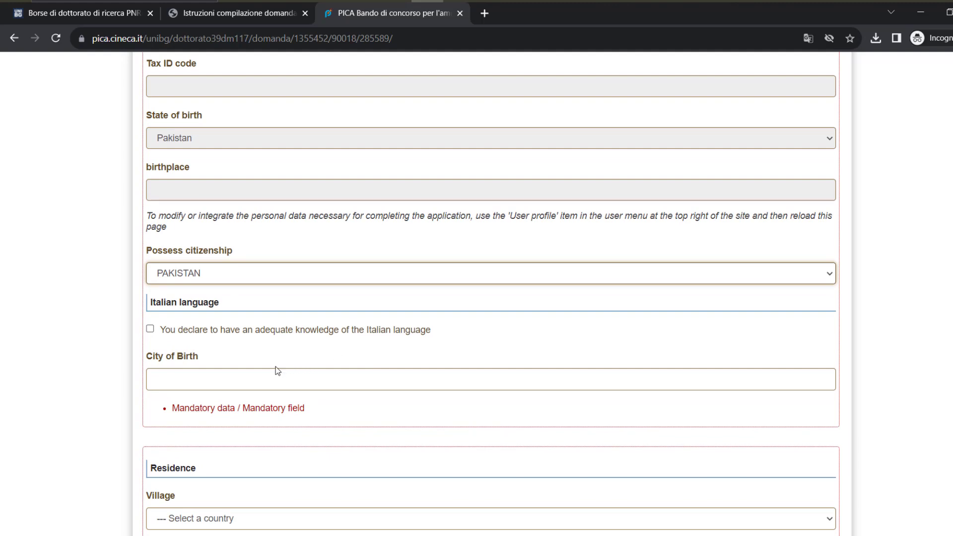
Enter Lahore as the city of birth
{"action": "left_click", "coordinate": [194, 376]}
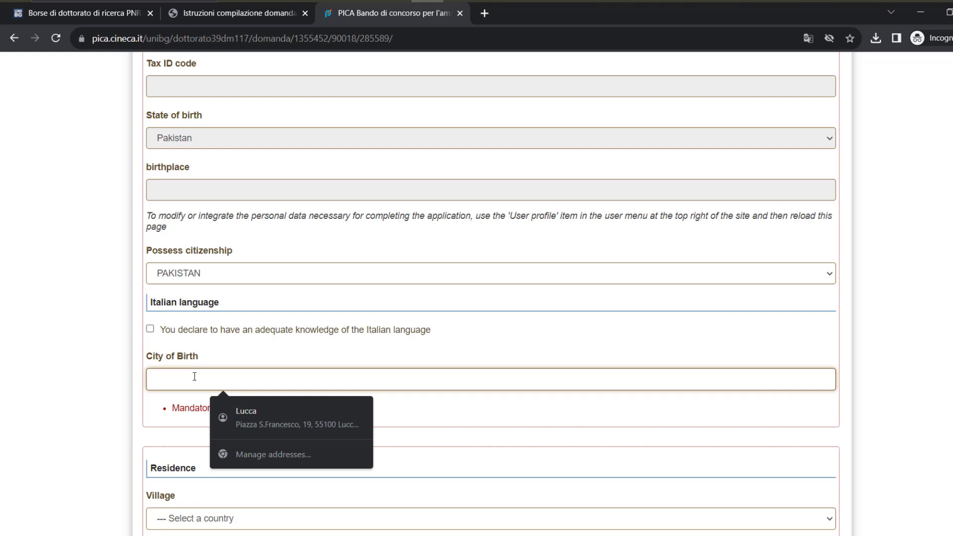
{"action": "type", "text": "Lah"}
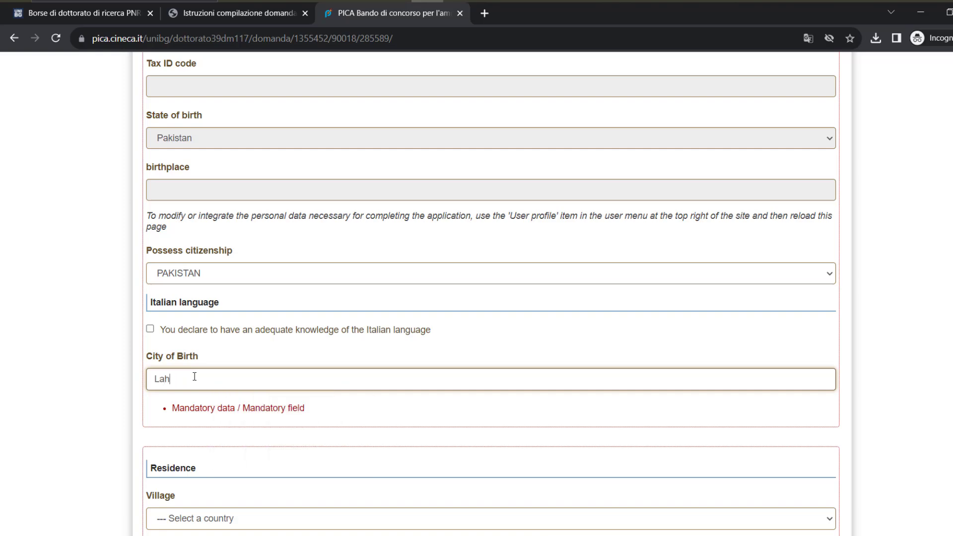
{"action": "type", "text": "horeore"}
{"action": "scroll", "coordinate": [194, 376], "scroll_direction": "down", "scroll_amount": 4}
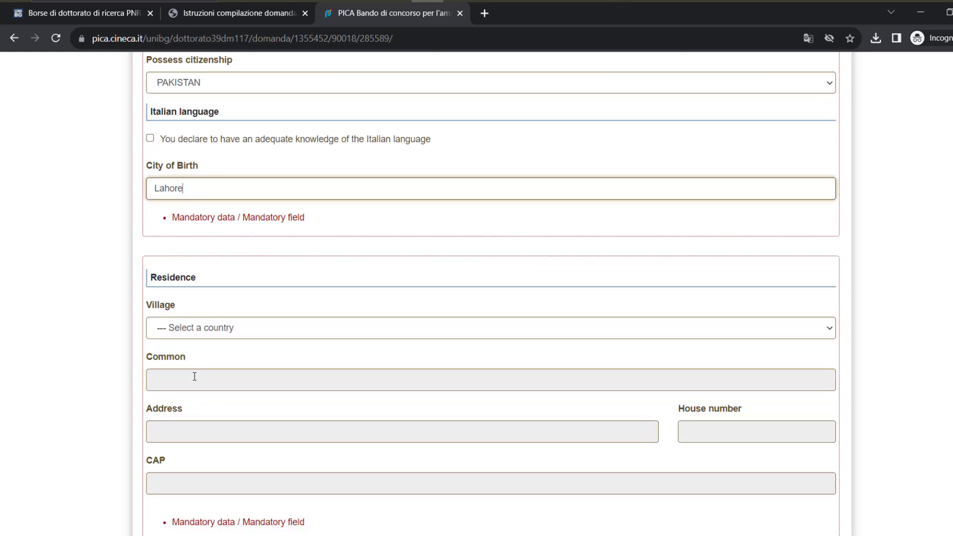
Set the residence country to PAKISTAN
{"action": "left_click", "coordinate": [218, 321]}
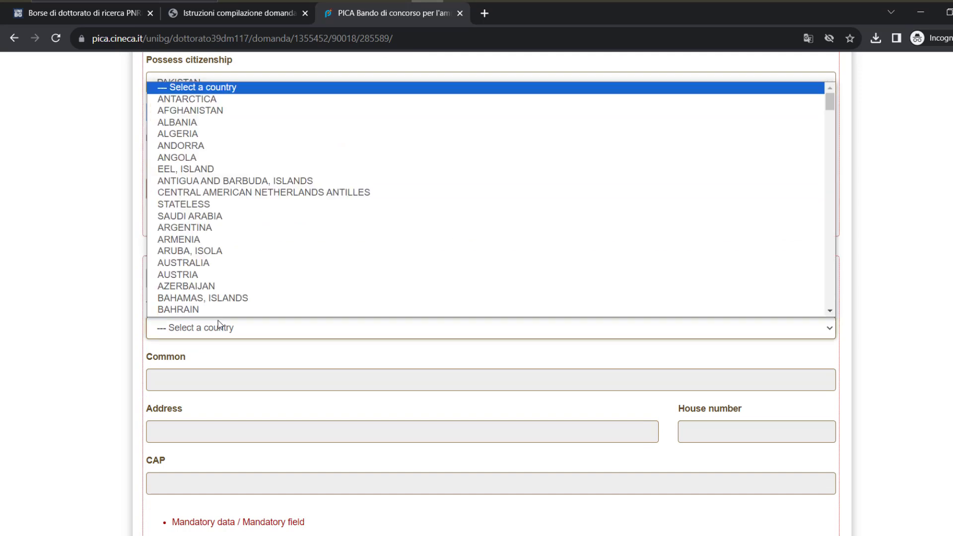
{"action": "key", "text": "p"}
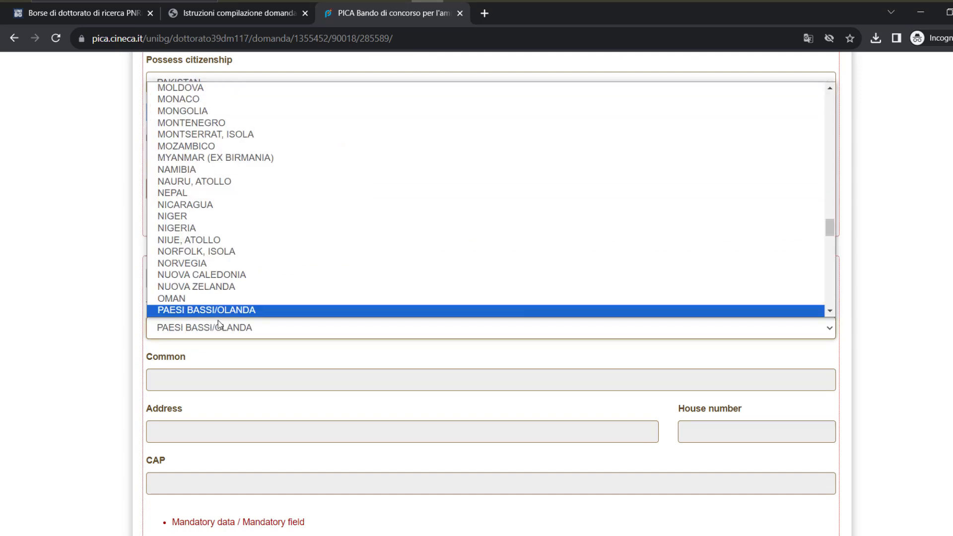
{"action": "key", "text": "Down"}
{"action": "key", "text": "Return"}
{"action": "scroll", "coordinate": [218, 323], "scroll_direction": "down", "scroll_amount": 2}
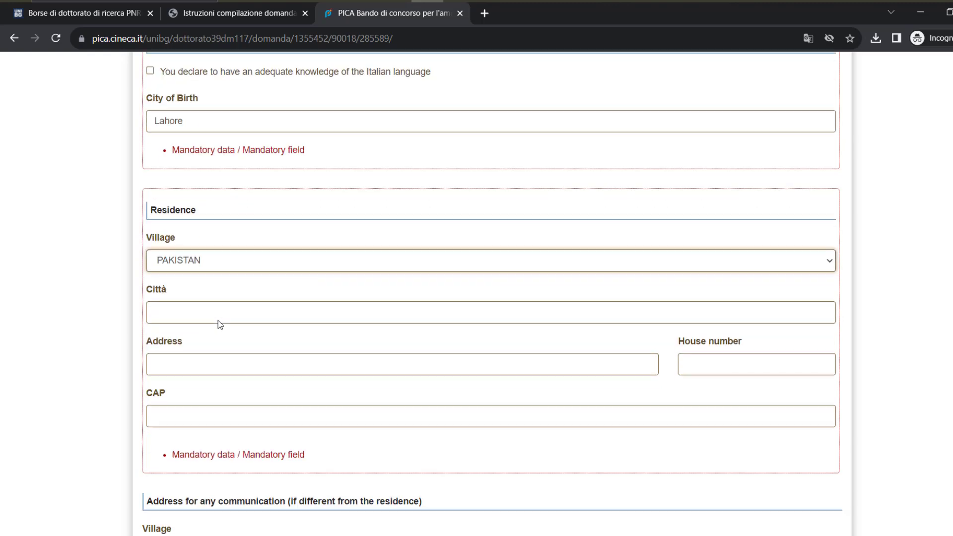
Fill the residence city Lahore, address 'street # 1' and house number 1234321
{"action": "left_click", "coordinate": [231, 277]}
{"action": "type", "text": "L"}
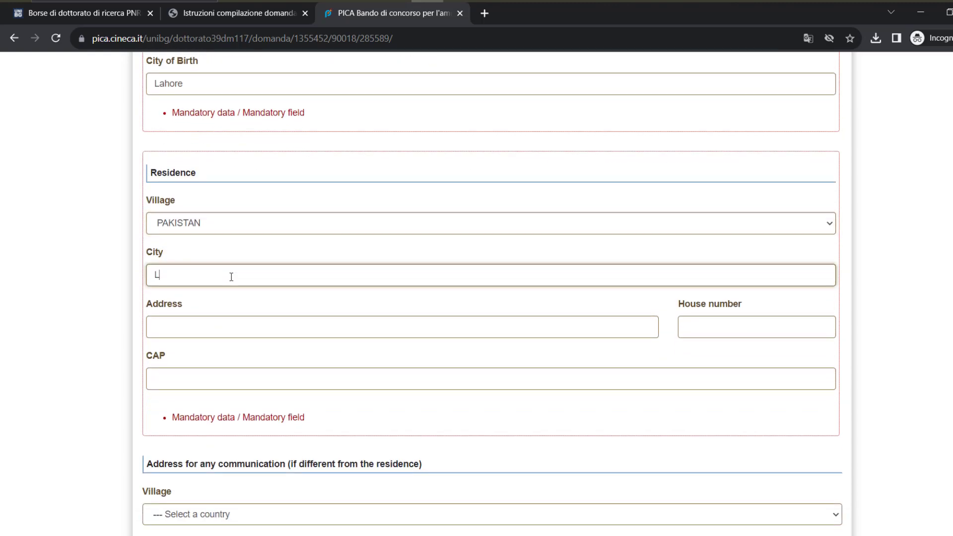
{"action": "type", "text": "ahore"}
{"action": "key", "text": "Tab"}
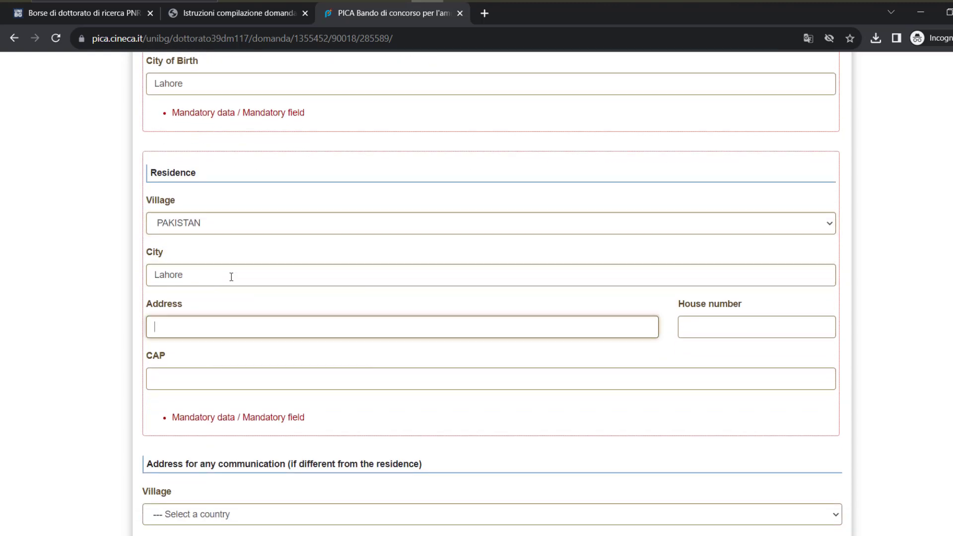
{"action": "type", "text": "street # 1"}
{"action": "key", "text": "Tab"}
{"action": "type", "text": "123"}
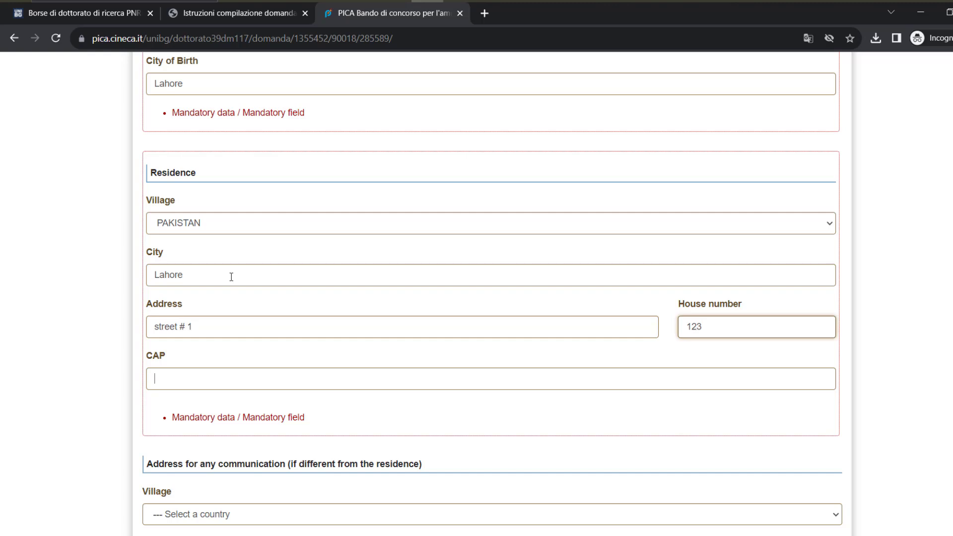
{"action": "type", "text": "43215"}
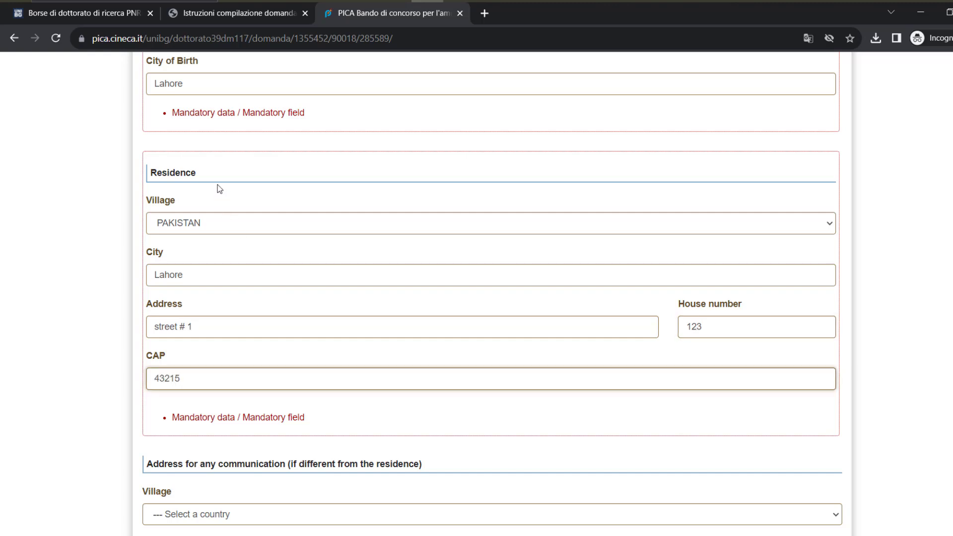
{"action": "scroll", "coordinate": [224, 192], "scroll_direction": "down", "scroll_amount": 4}
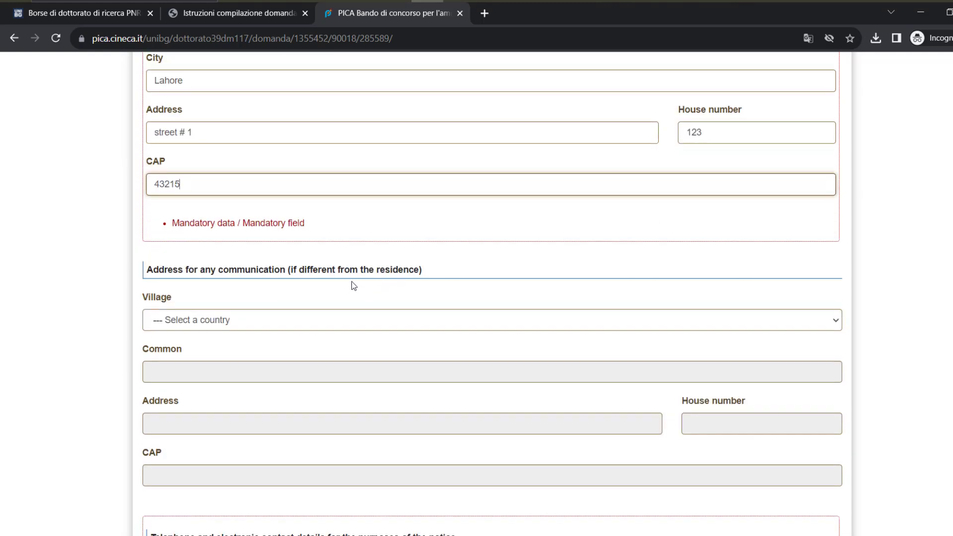
{"action": "scroll", "coordinate": [345, 290], "scroll_direction": "down", "scroll_amount": 1}
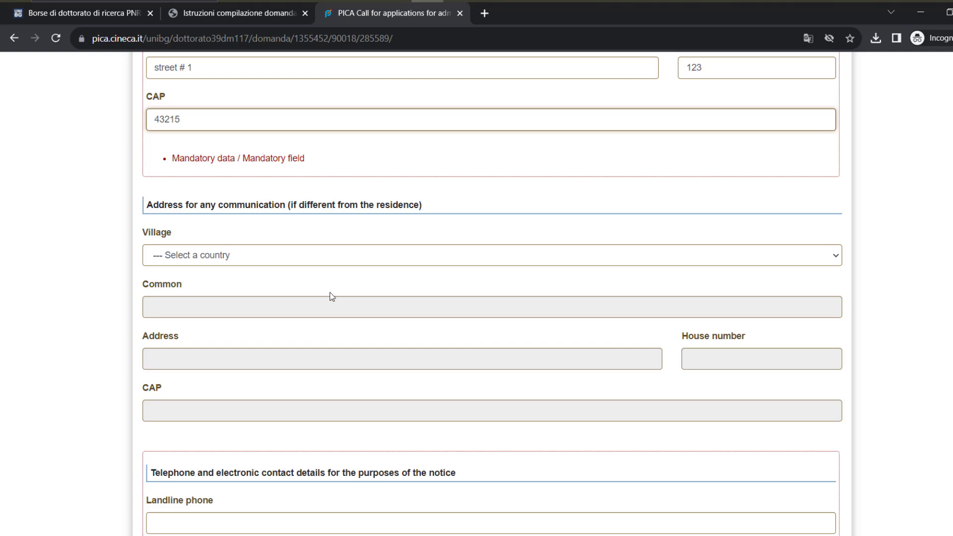
{"action": "scroll", "coordinate": [323, 289], "scroll_direction": "down", "scroll_amount": 1}
{"action": "scroll", "coordinate": [321, 293], "scroll_direction": "down", "scroll_amount": 5}
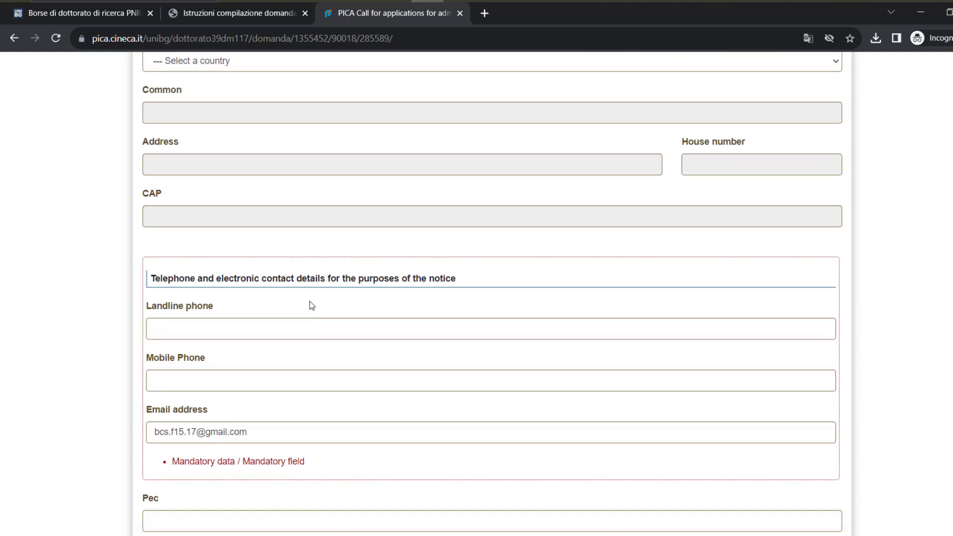
Enter the applicant's mobile phone number
{"action": "left_click", "coordinate": [215, 309]}
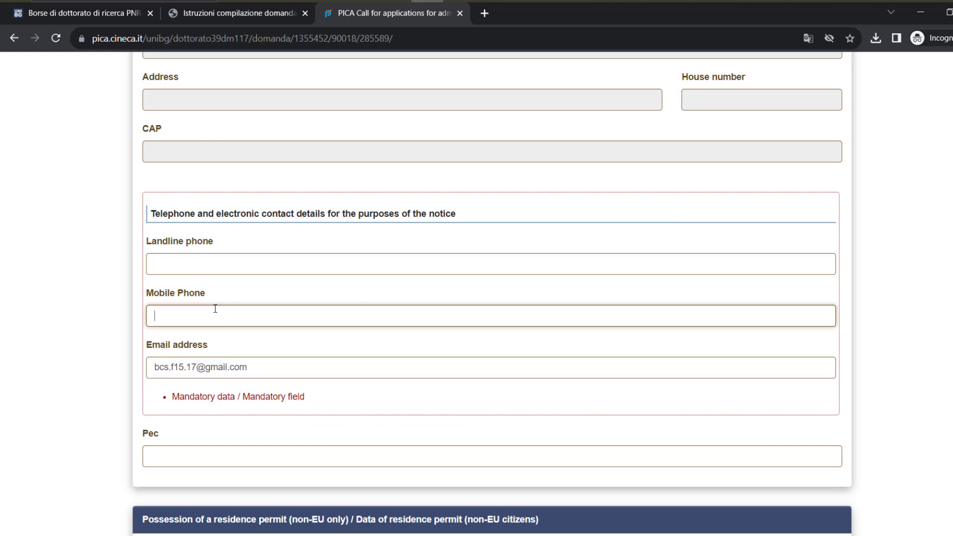
{"action": "scroll", "coordinate": [224, 313], "scroll_direction": "down", "scroll_amount": 2}
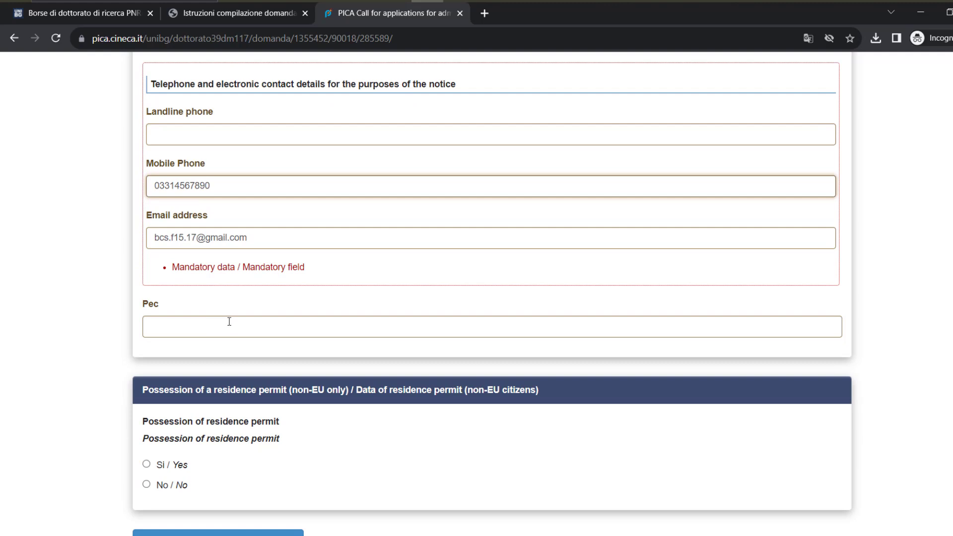
{"action": "scroll", "coordinate": [201, 290], "scroll_direction": "down", "scroll_amount": 1}
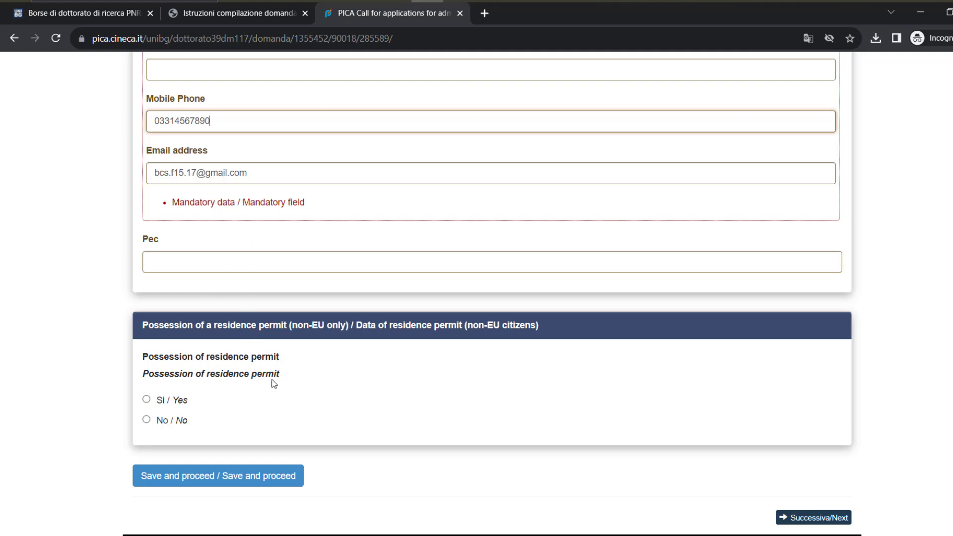
Answer No to holding a residence permit and accept the contract-start declaration
{"action": "left_click", "coordinate": [182, 422]}
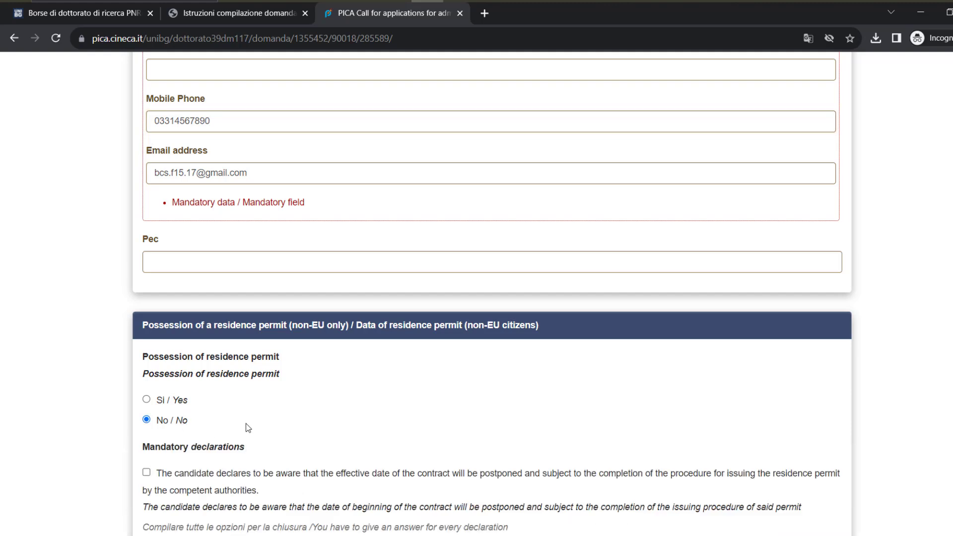
{"action": "scroll", "coordinate": [247, 427], "scroll_direction": "down", "scroll_amount": 3}
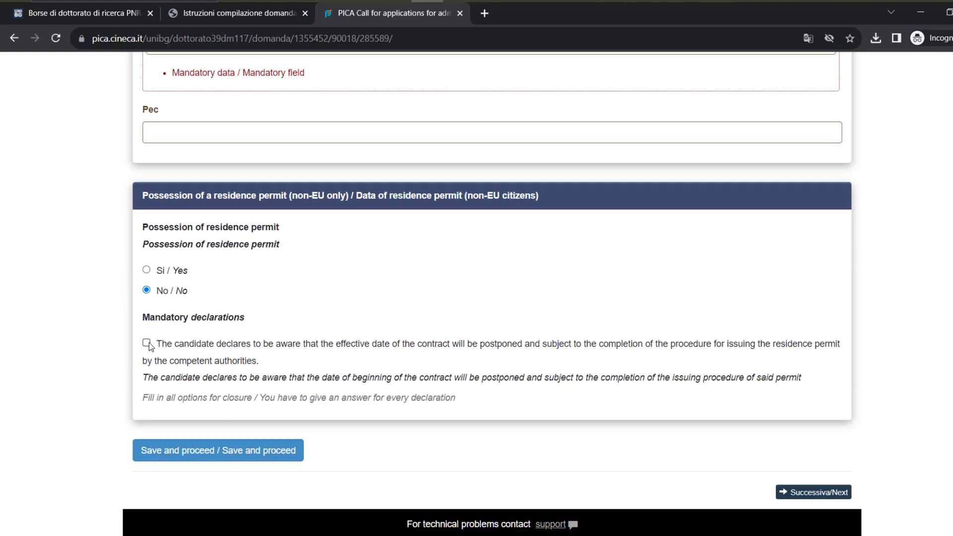
{"action": "left_click", "coordinate": [147, 343]}
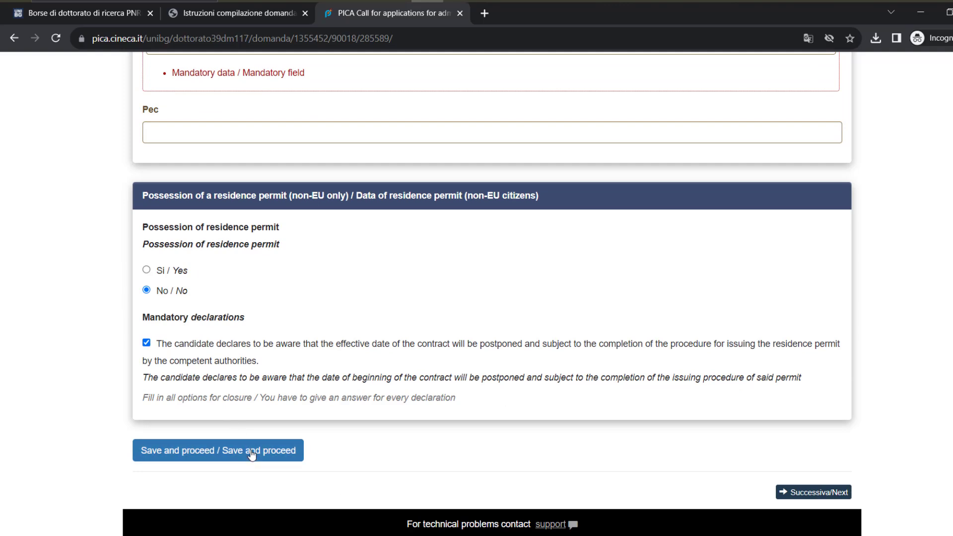
Save page 1, advance to page 2, and translate it into English
{"action": "left_click", "coordinate": [256, 459]}
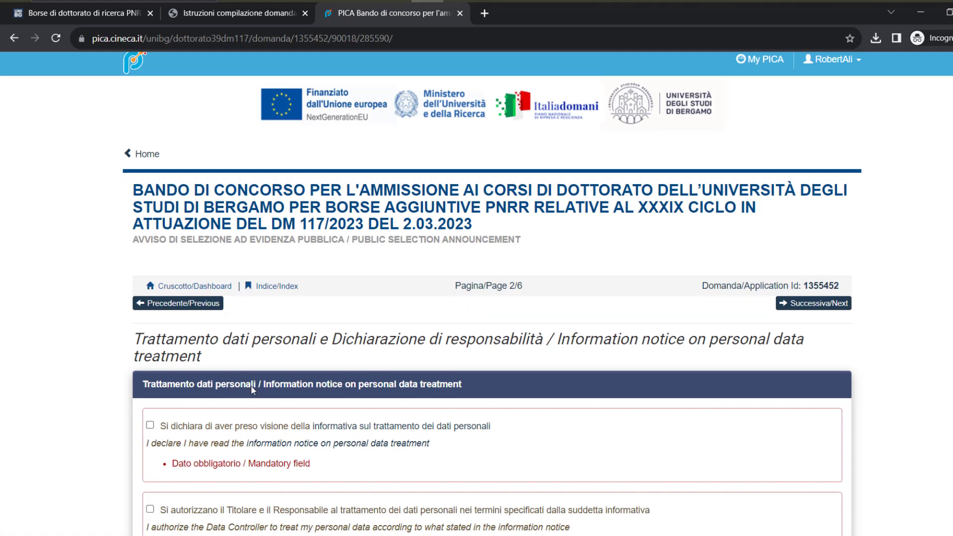
{"action": "scroll", "coordinate": [251, 385], "scroll_direction": "down", "scroll_amount": 3}
{"action": "right_click", "coordinate": [77, 329]}
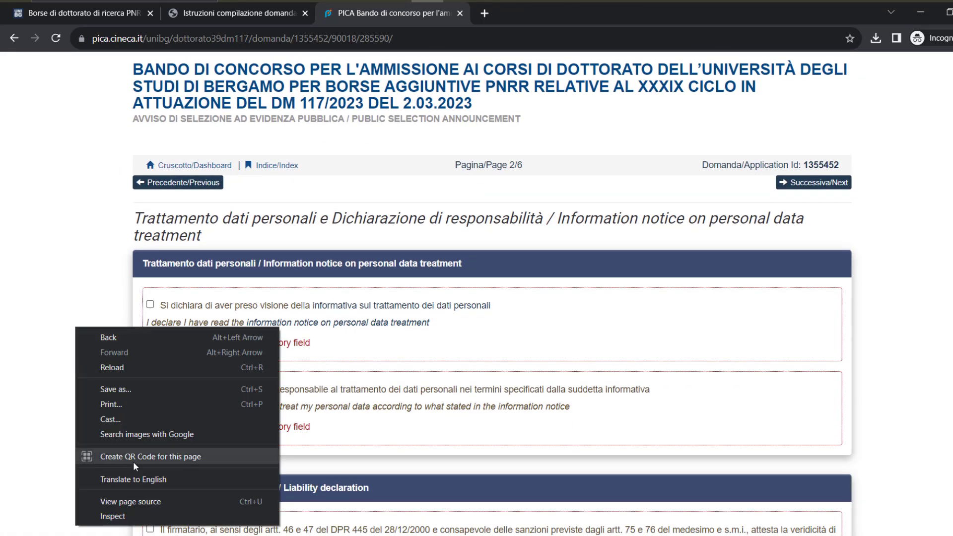
{"action": "left_click", "coordinate": [153, 477]}
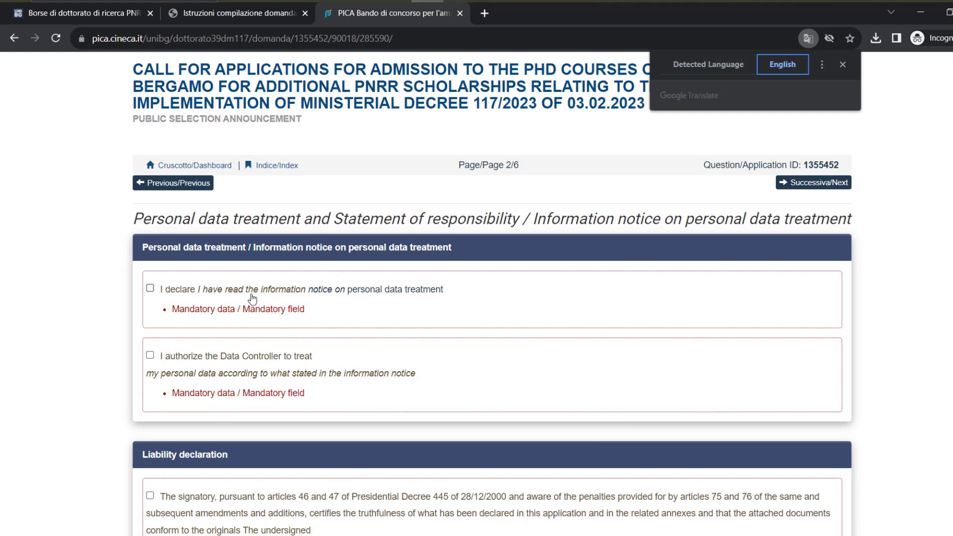
Accept the data treatment notice, data processing authorization and liability declaration
{"action": "left_click", "coordinate": [149, 288]}
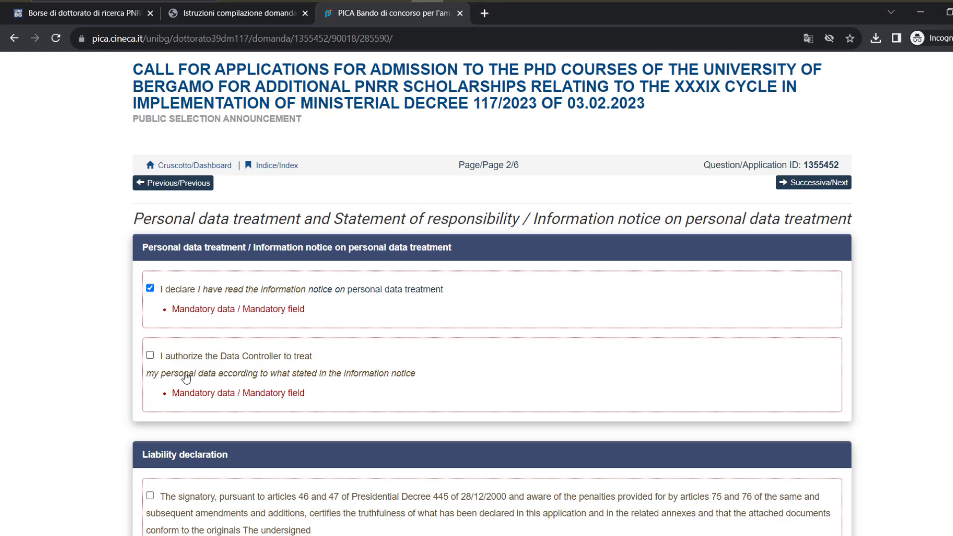
{"action": "left_click", "coordinate": [149, 361]}
{"action": "scroll", "coordinate": [124, 393], "scroll_direction": "down", "scroll_amount": 4}
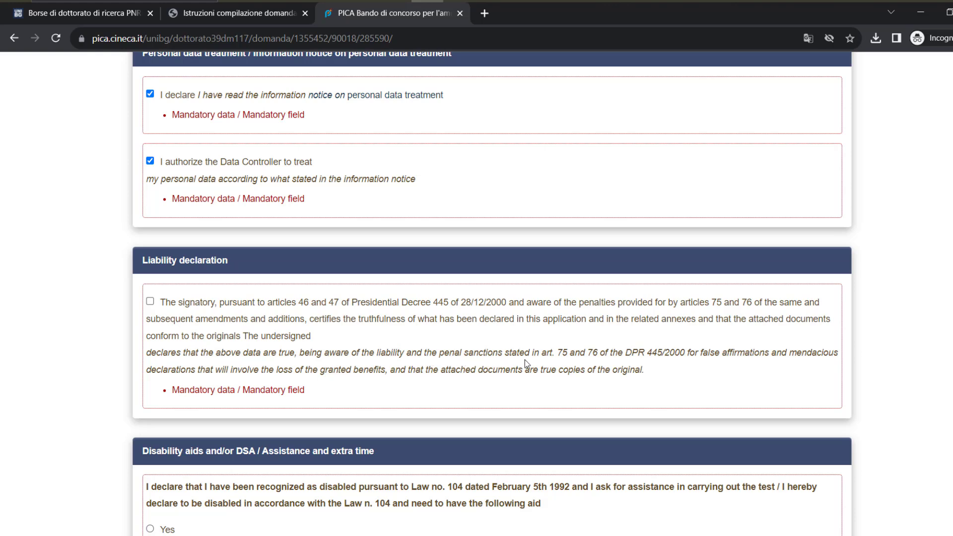
{"action": "left_click", "coordinate": [150, 303]}
Save page 2 and proceed to page 3, PhD course selection
{"action": "scroll", "coordinate": [102, 362], "scroll_direction": "down", "scroll_amount": 3}
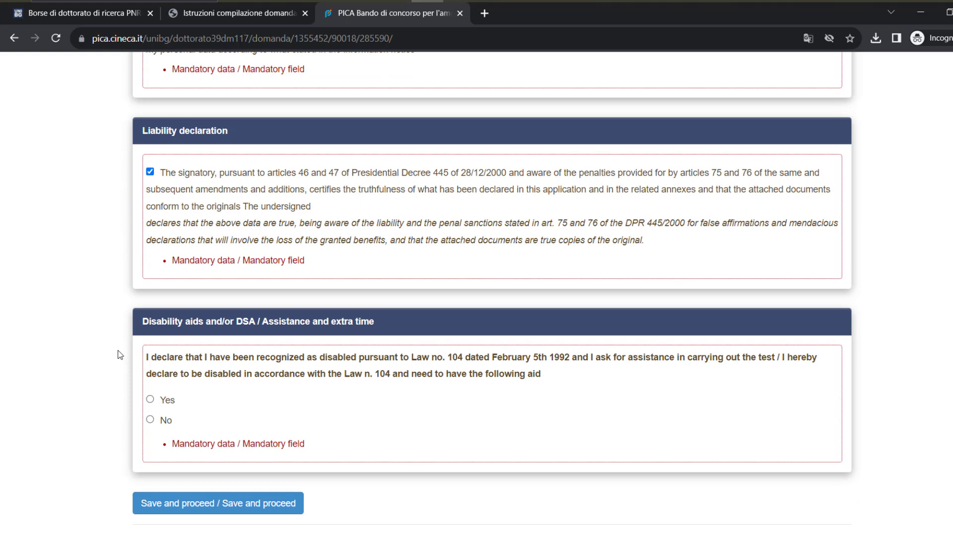
{"action": "scroll", "coordinate": [115, 352], "scroll_direction": "down", "scroll_amount": 2}
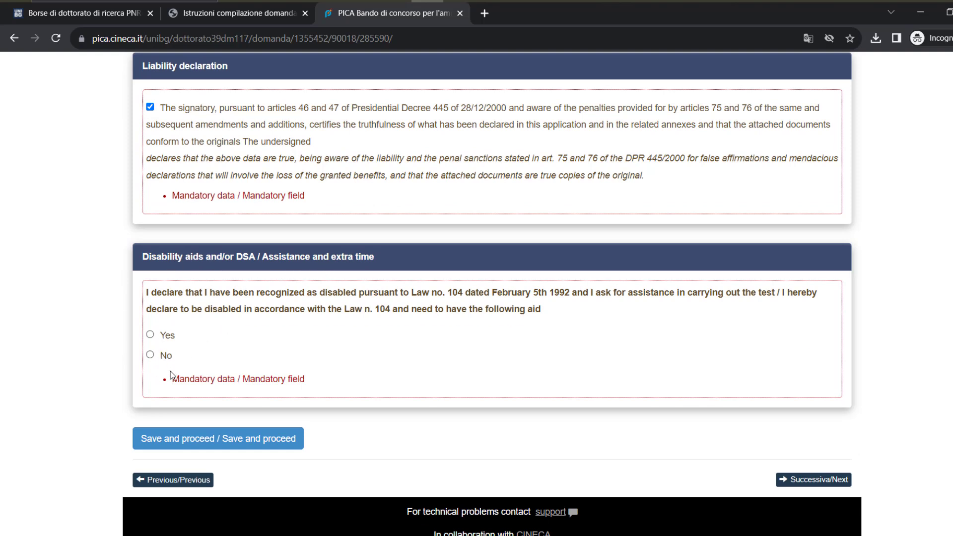
{"action": "scroll", "coordinate": [186, 421], "scroll_direction": "down", "scroll_amount": 1}
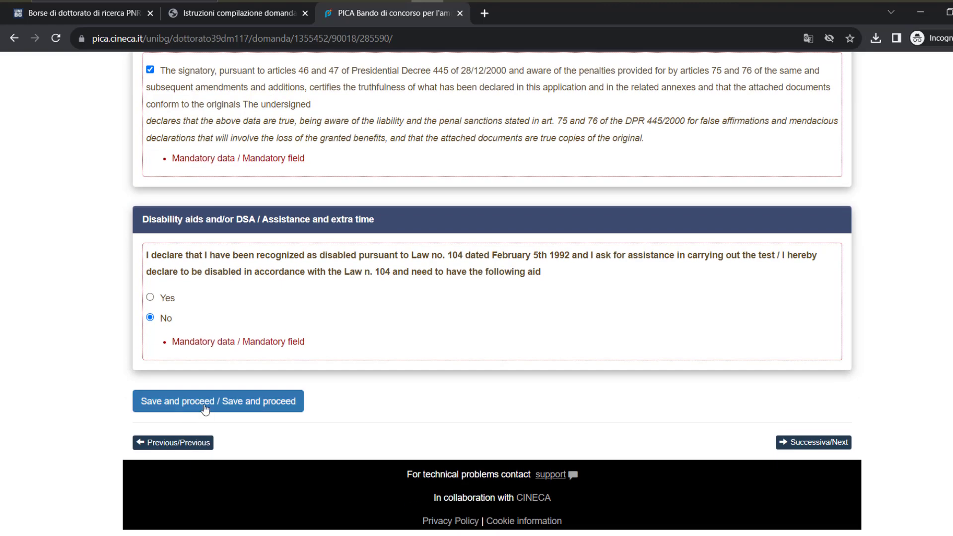
{"action": "left_click", "coordinate": [199, 408]}
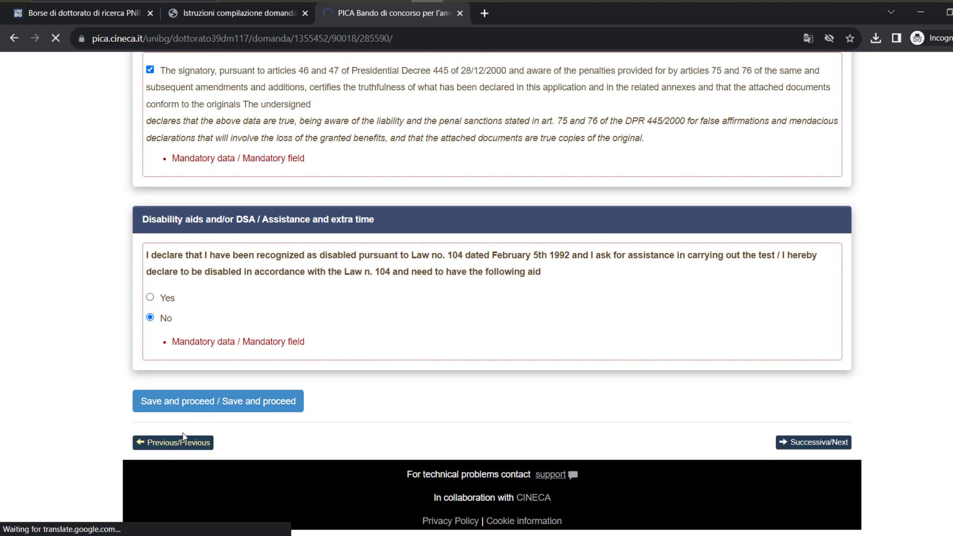
{"action": "scroll", "coordinate": [143, 402], "scroll_direction": "down", "scroll_amount": 3}
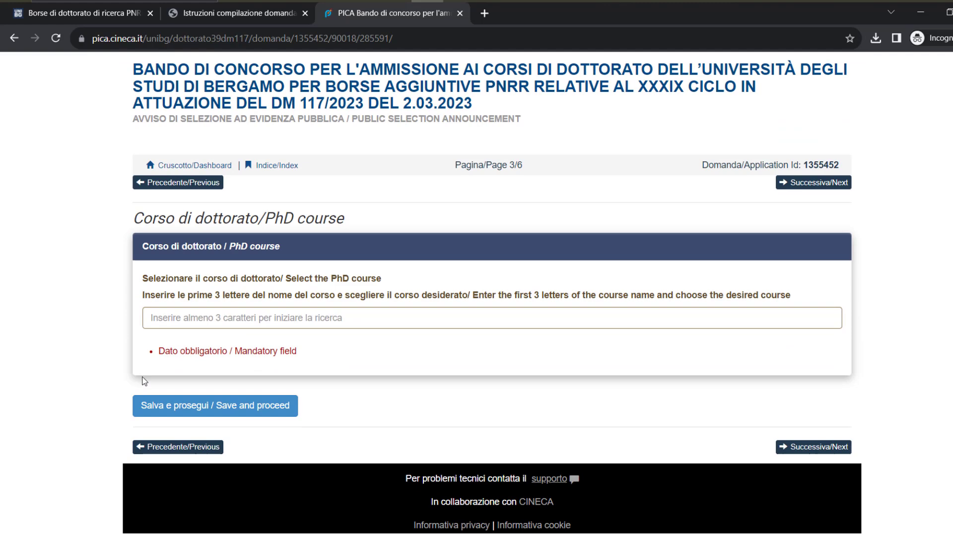
Translate page 3 to English and select course 721 Engineering and Applied Sciences
{"action": "right_click", "coordinate": [70, 283]}
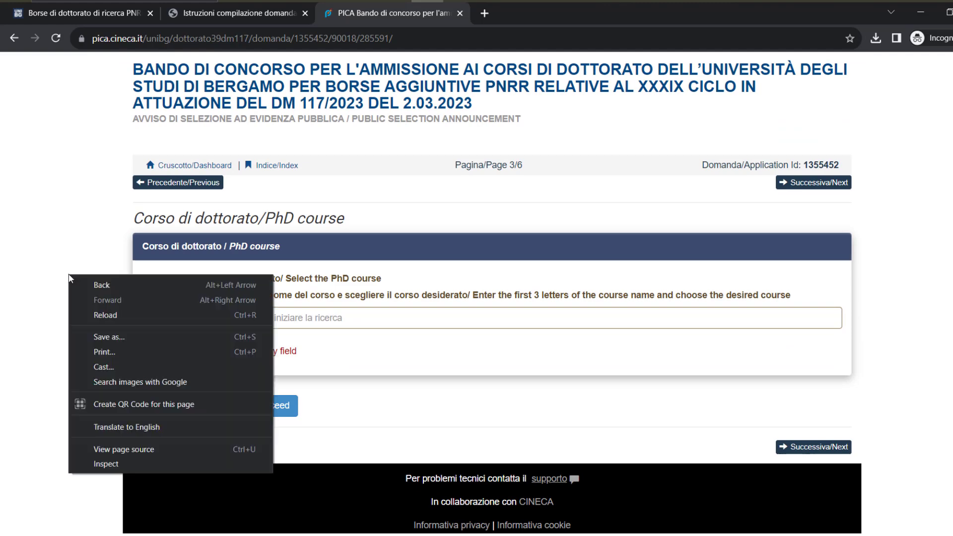
{"action": "left_click", "coordinate": [150, 427]}
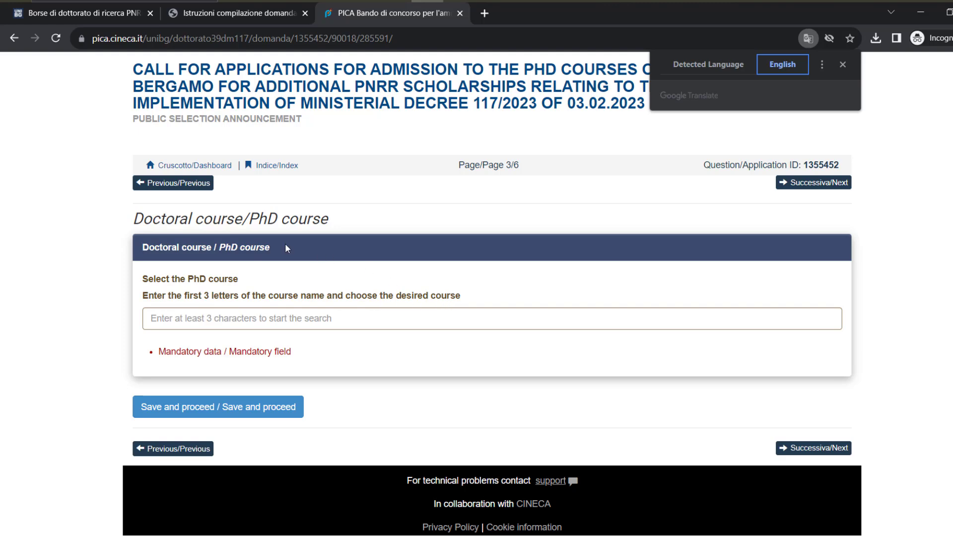
{"action": "left_click", "coordinate": [277, 321]}
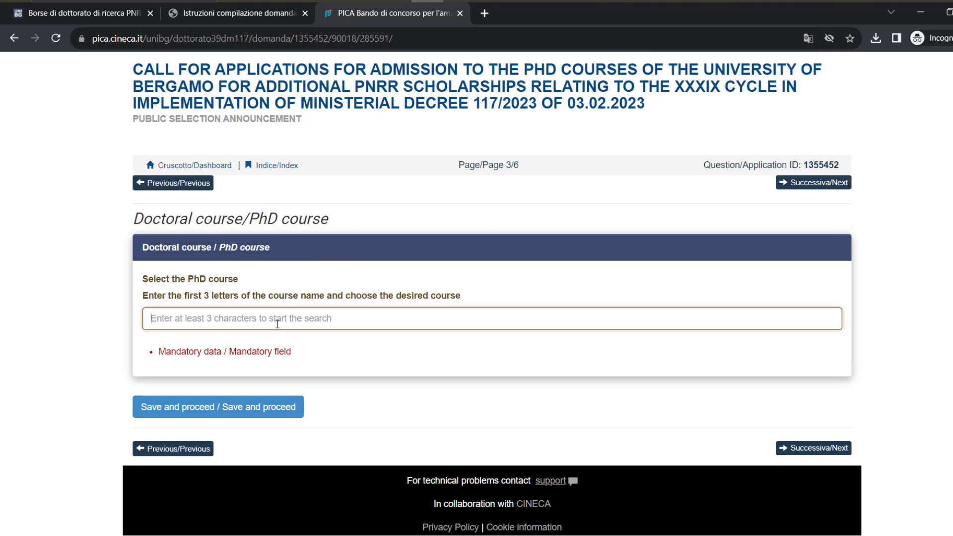
{"action": "type", "text": "sci"}
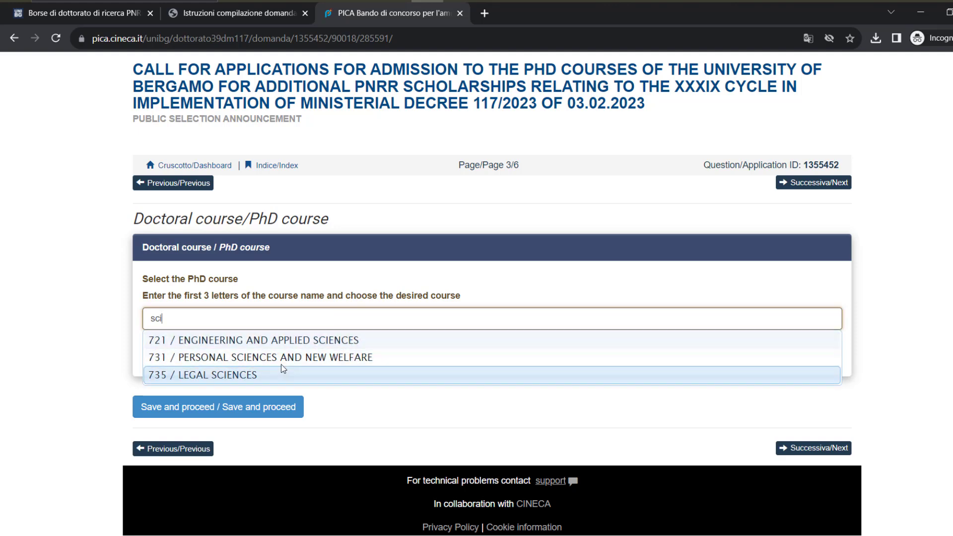
{"action": "left_click", "coordinate": [269, 341]}
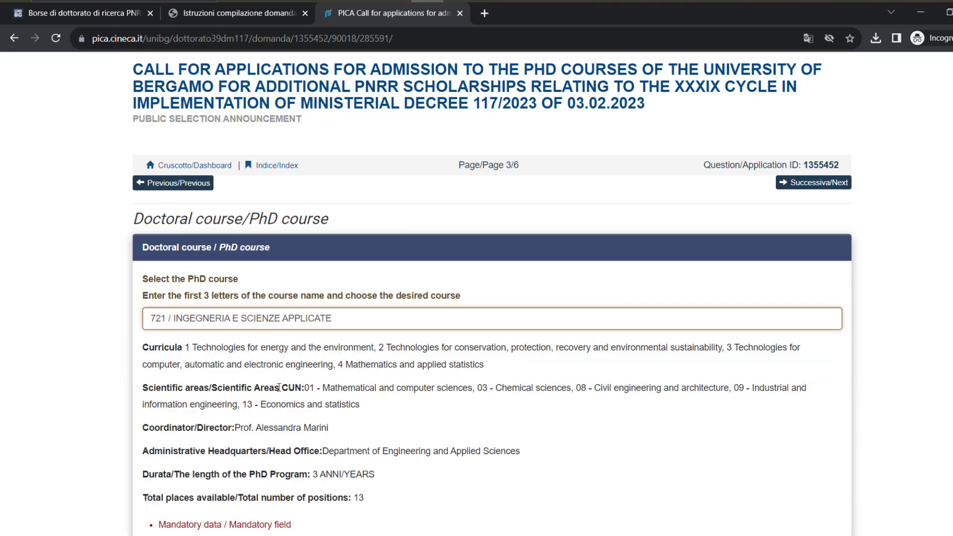
{"action": "scroll", "coordinate": [284, 384], "scroll_direction": "down", "scroll_amount": 3}
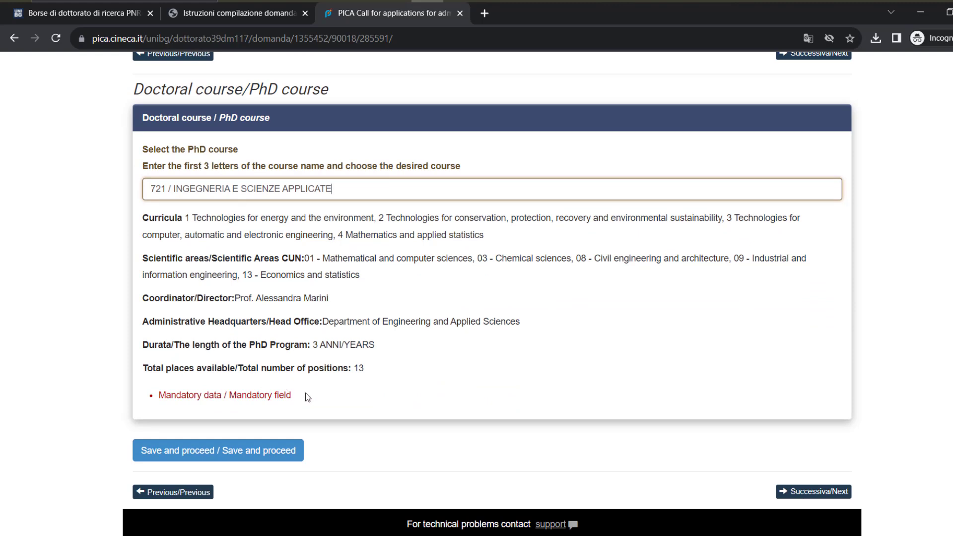
Highlight the course's 13 positions and three-year programme length
{"action": "double_click", "coordinate": [360, 369]}
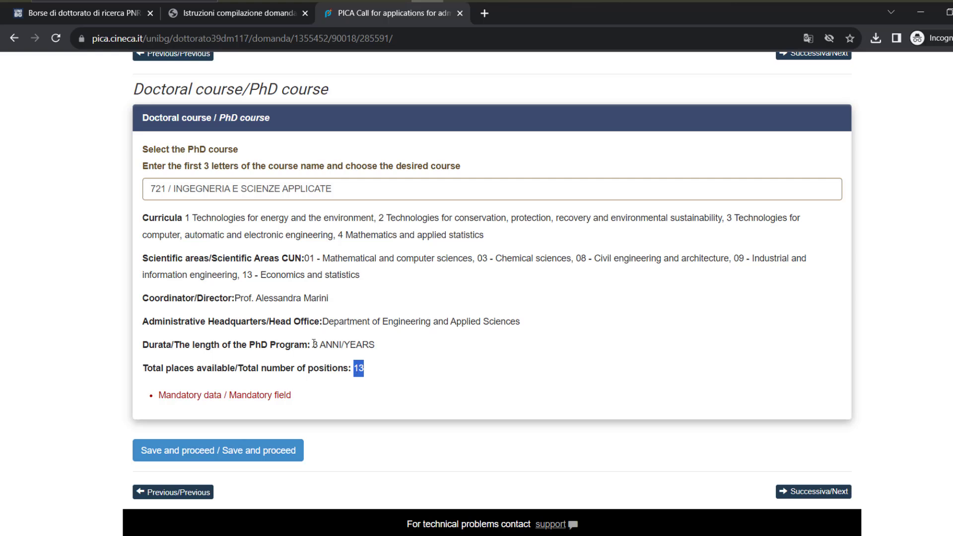
{"action": "left_click_drag", "start_coordinate": [316, 345], "coordinate": [379, 347]}
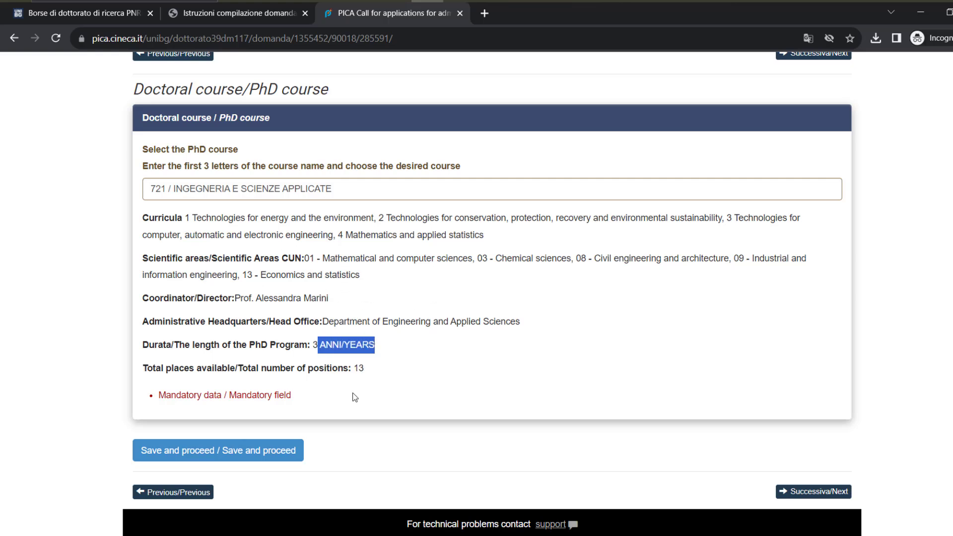
{"action": "scroll", "coordinate": [351, 395], "scroll_direction": "down", "scroll_amount": 1}
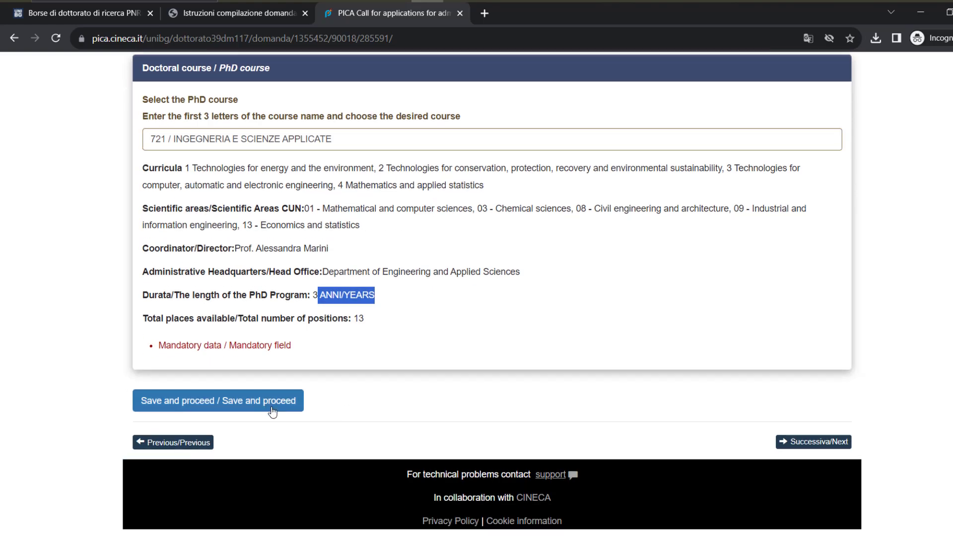
Save the 721 course choice, translate page 4's research projects, and check the instructions PDF
{"action": "left_click", "coordinate": [273, 412]}
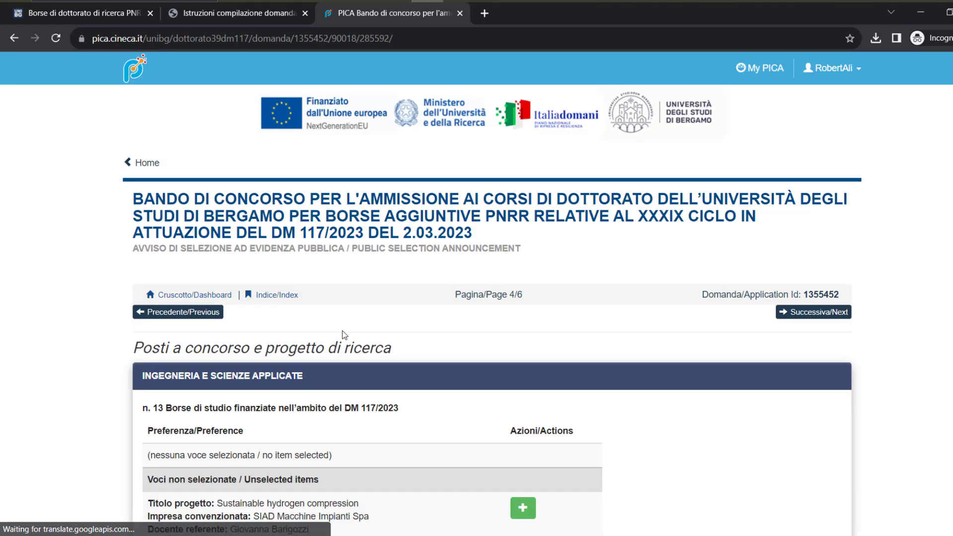
{"action": "scroll", "coordinate": [337, 325], "scroll_direction": "down", "scroll_amount": 1}
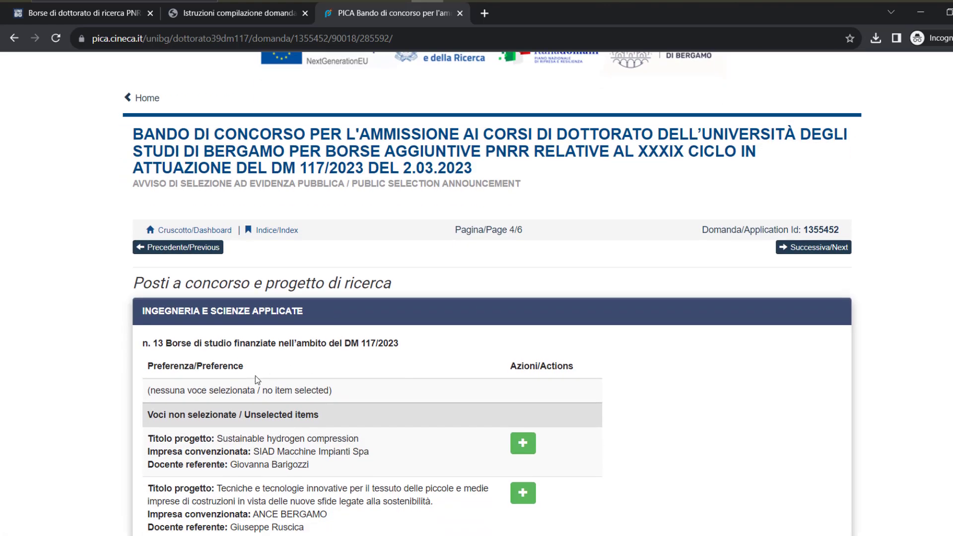
{"action": "right_click", "coordinate": [64, 333]}
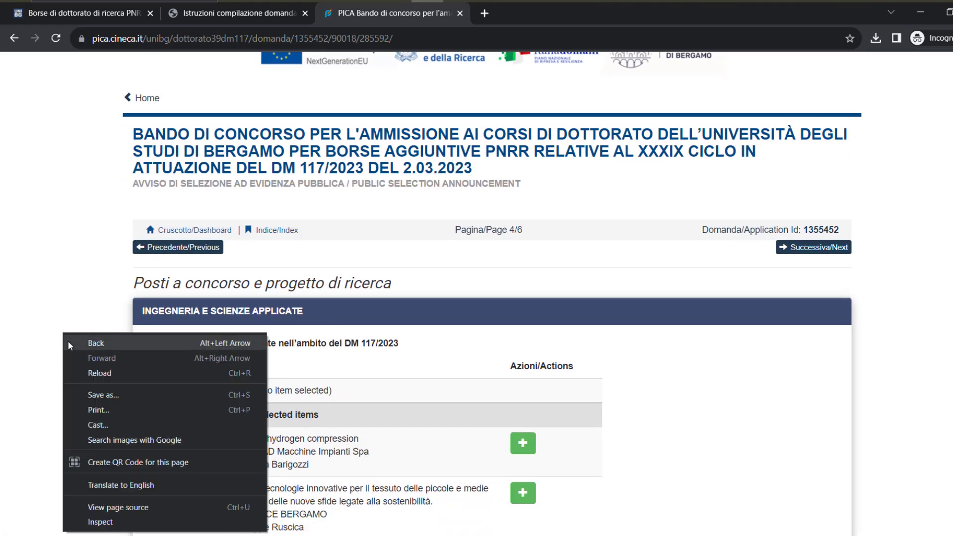
{"action": "left_click", "coordinate": [159, 485]}
{"action": "scroll", "coordinate": [144, 432], "scroll_direction": "down", "scroll_amount": 2}
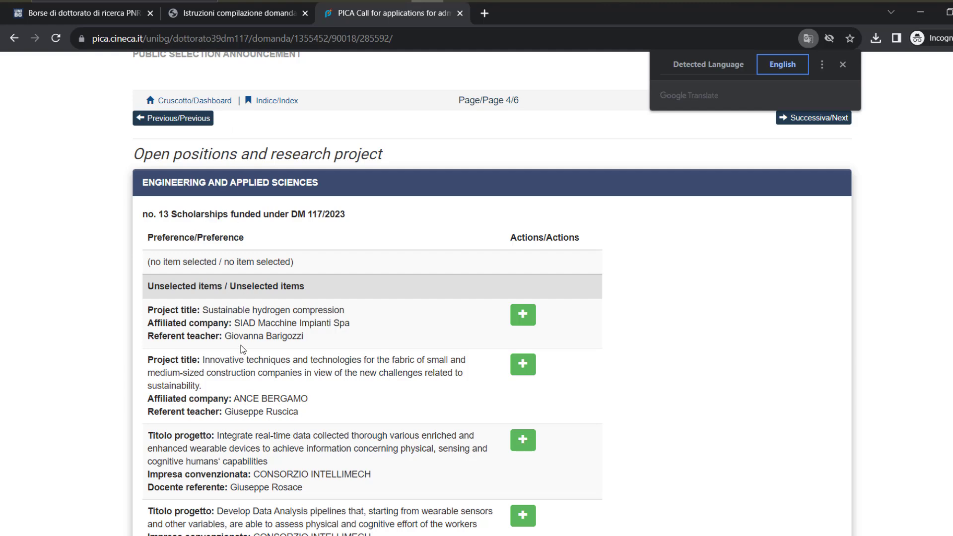
{"action": "left_click", "coordinate": [228, 10]}
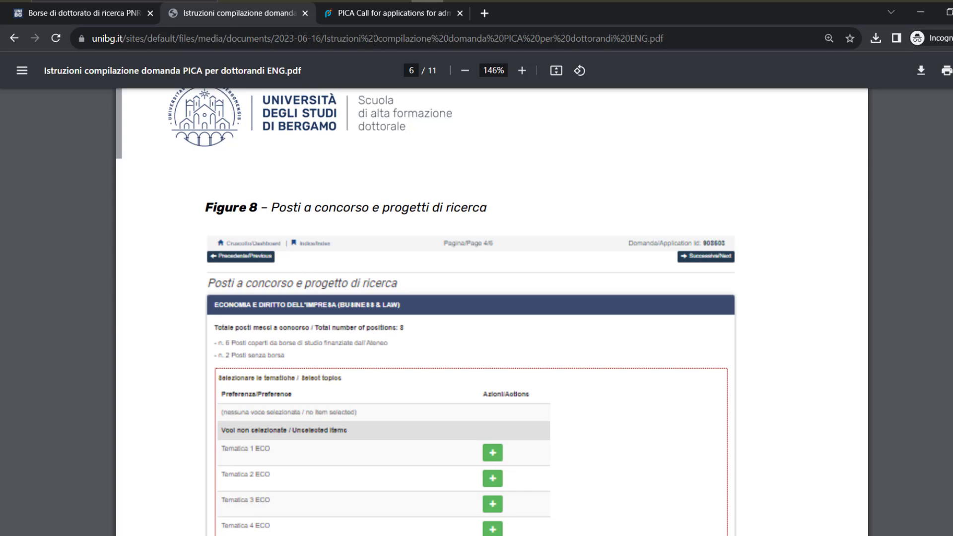
{"action": "left_click", "coordinate": [357, 13]}
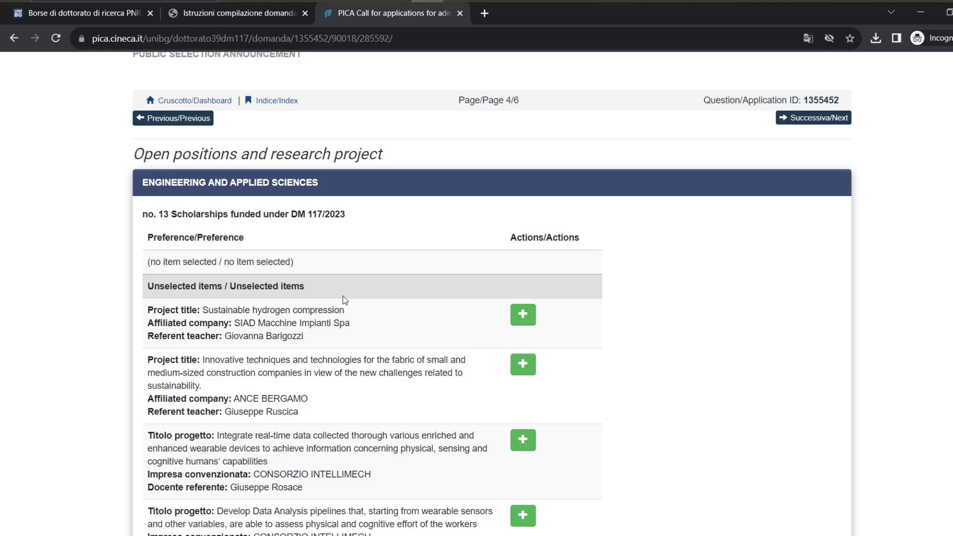
Add Sustainable hydrogen compression, the real-time wearable data project and the construction-companies techniques project as preferences
{"action": "scroll", "coordinate": [349, 289], "scroll_direction": "down", "scroll_amount": 1}
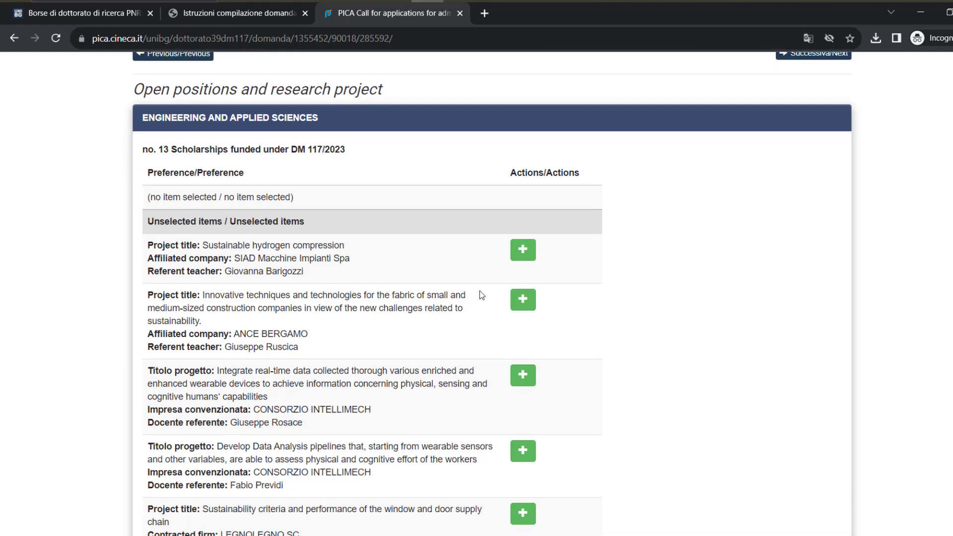
{"action": "left_click", "coordinate": [523, 251]}
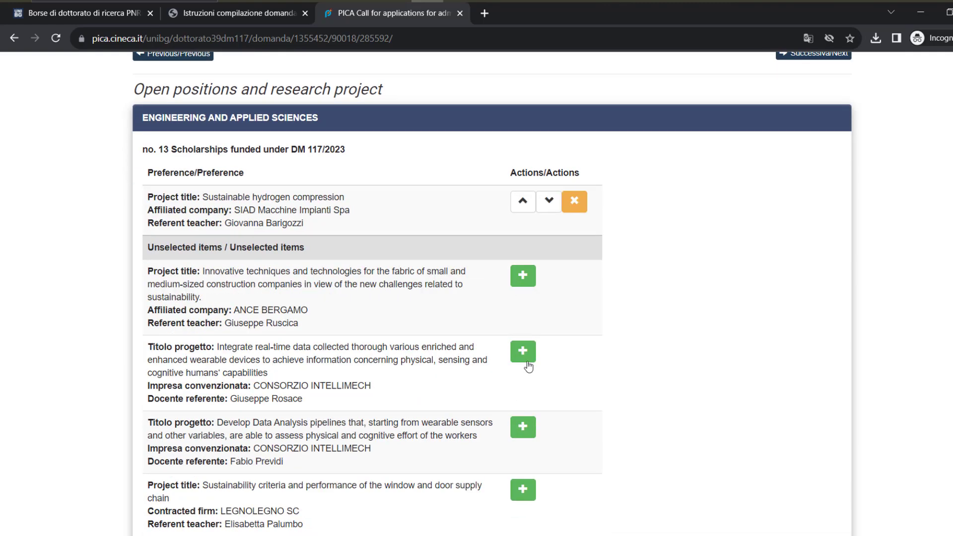
{"action": "left_click", "coordinate": [528, 366]}
{"action": "left_click", "coordinate": [528, 363]}
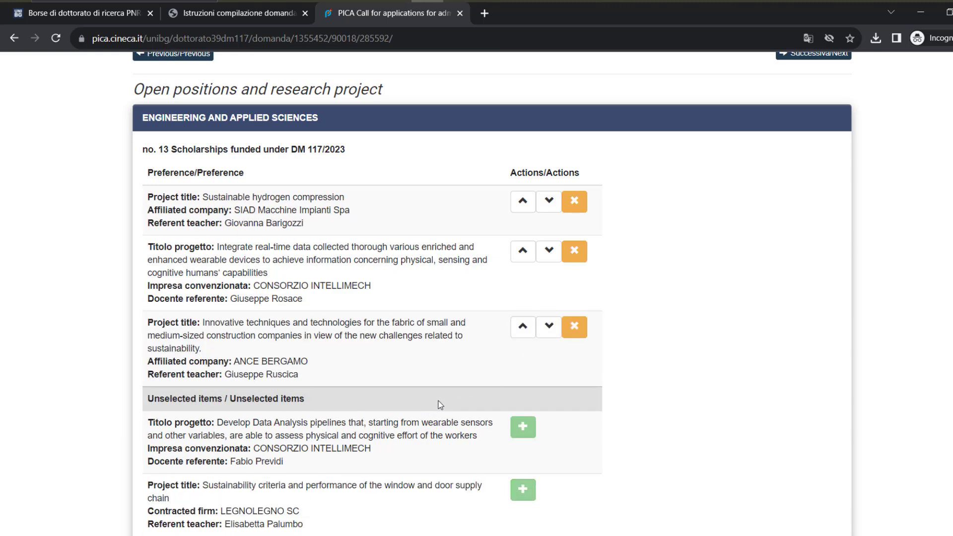
{"action": "scroll", "coordinate": [439, 404], "scroll_direction": "down", "scroll_amount": 15}
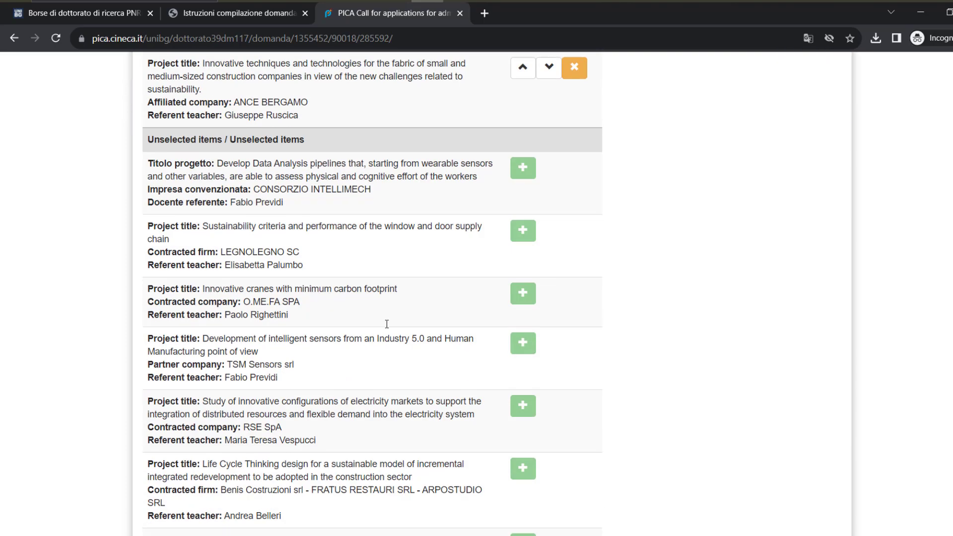
{"action": "scroll", "coordinate": [386, 326], "scroll_direction": "down", "scroll_amount": 3}
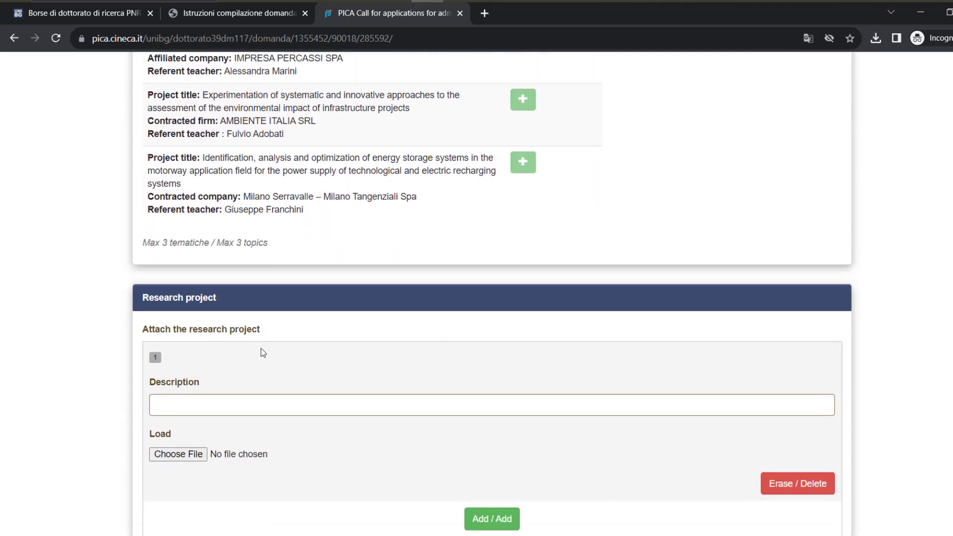
Give the research project attachment the description 'Title' and choose sampl4.pdf as its file
{"action": "scroll", "coordinate": [261, 347], "scroll_direction": "down", "scroll_amount": 1}
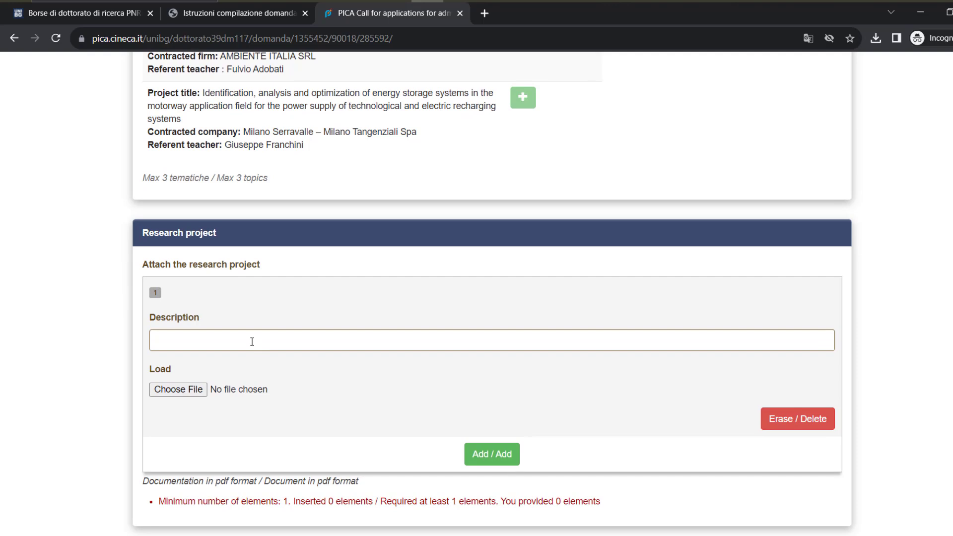
{"action": "scroll", "coordinate": [252, 342], "scroll_direction": "down", "scroll_amount": 1}
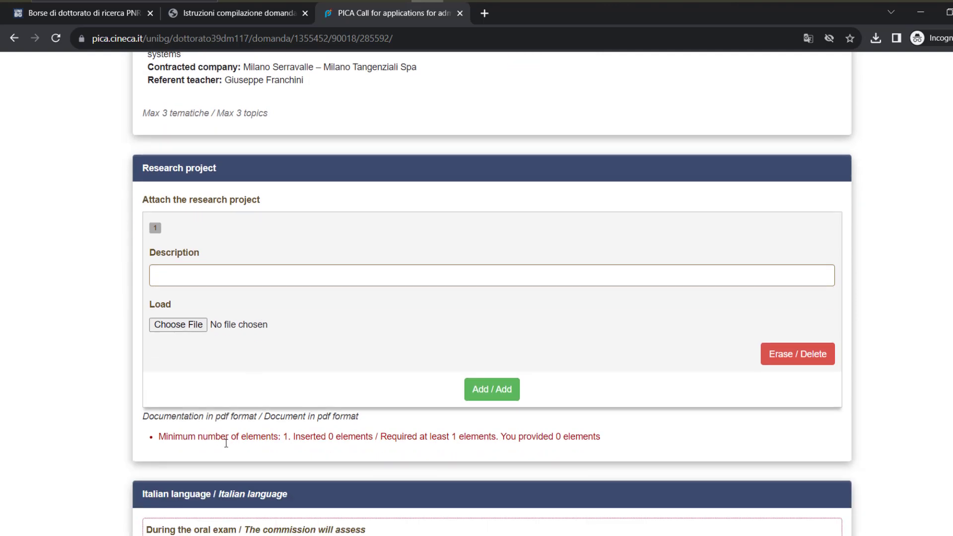
{"action": "left_click_drag", "start_coordinate": [222, 442], "coordinate": [290, 444]}
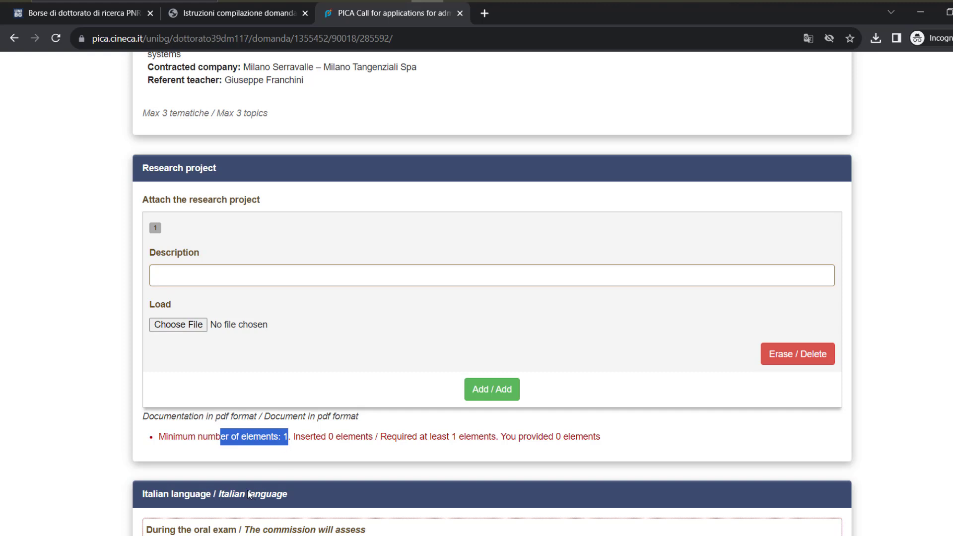
{"action": "left_click", "coordinate": [202, 281]}
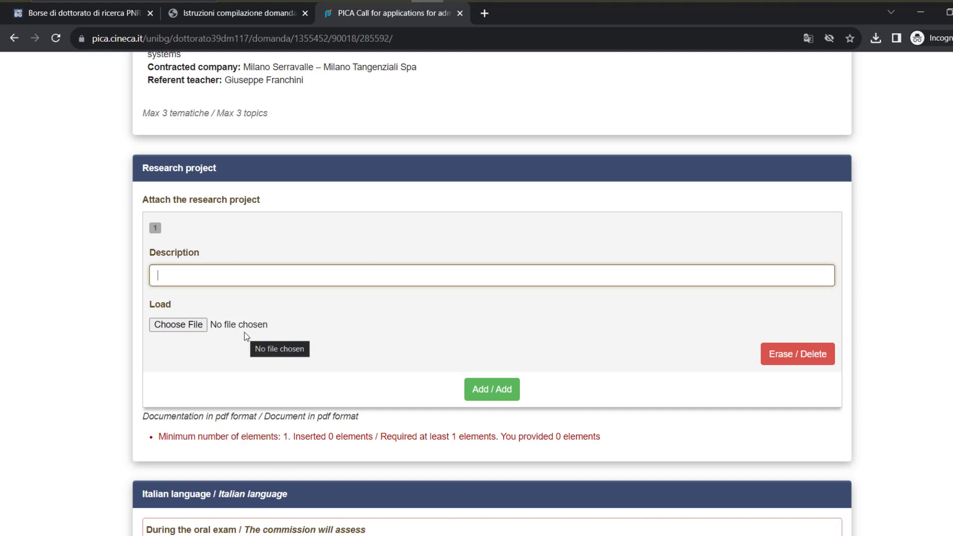
{"action": "type", "text": "Title"}
{"action": "key", "text": "BackSpace"}
{"action": "key", "text": "BackSpace"}
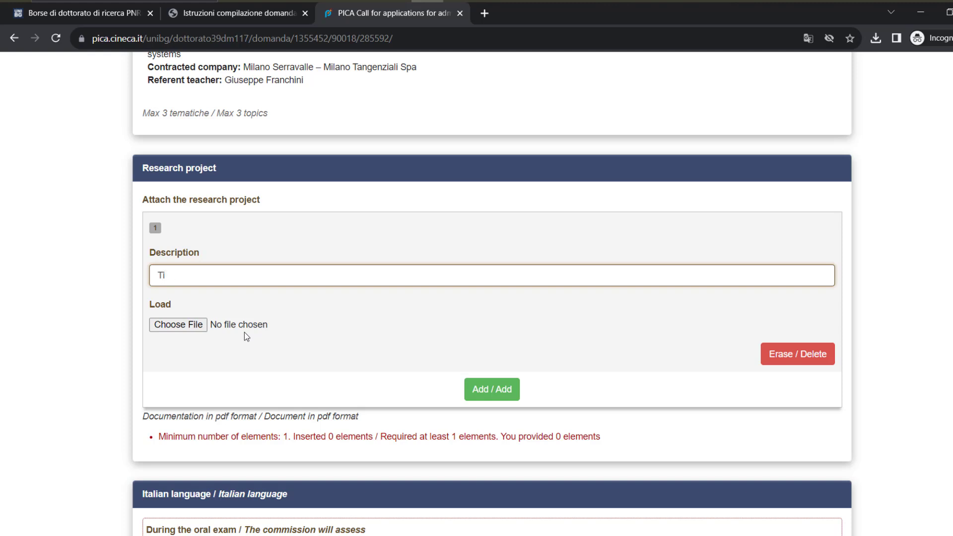
{"action": "type", "text": "tle"}
{"action": "left_click", "coordinate": [184, 327]}
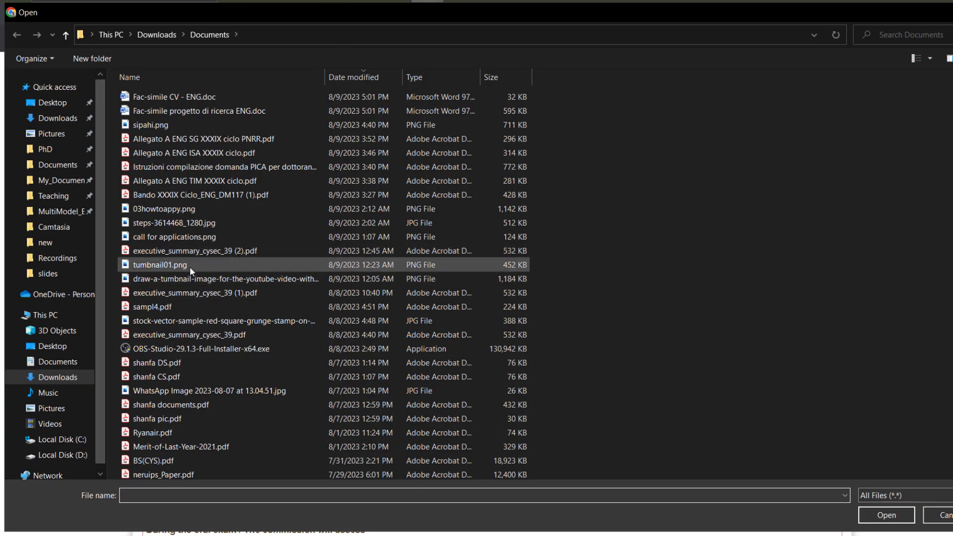
{"action": "double_click", "coordinate": [195, 307]}
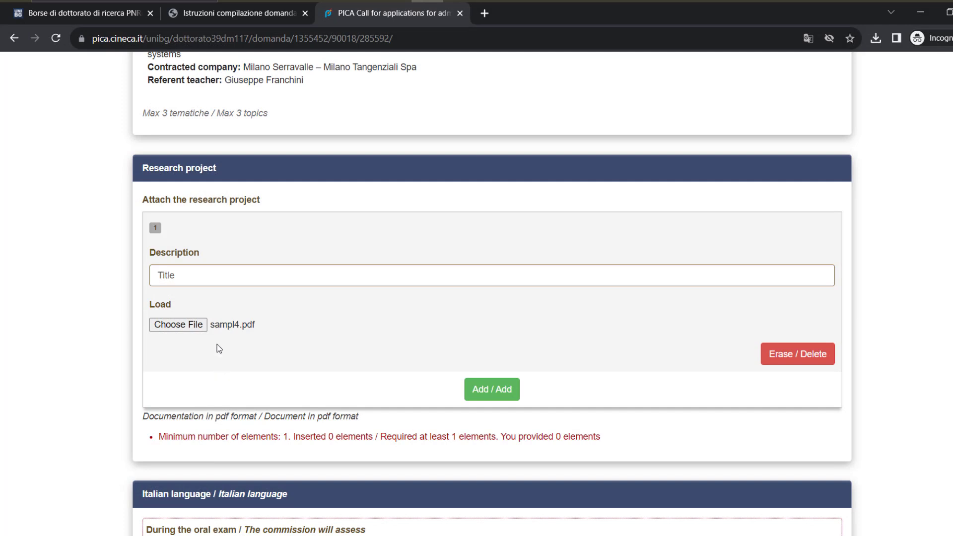
Accept the Italian language assessment and choose English as the assessed foreign language
{"action": "scroll", "coordinate": [195, 340], "scroll_direction": "down", "scroll_amount": 3}
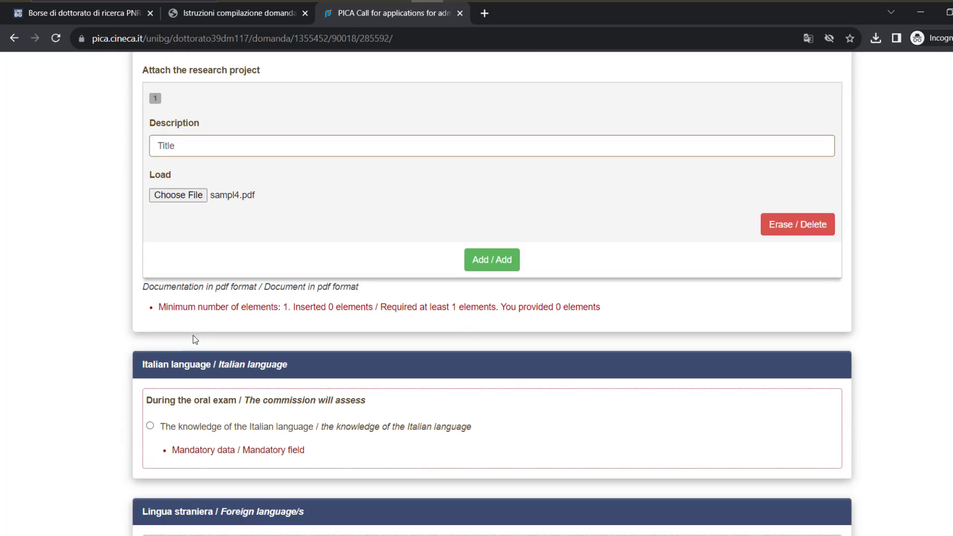
{"action": "scroll", "coordinate": [201, 343], "scroll_direction": "down", "scroll_amount": 1}
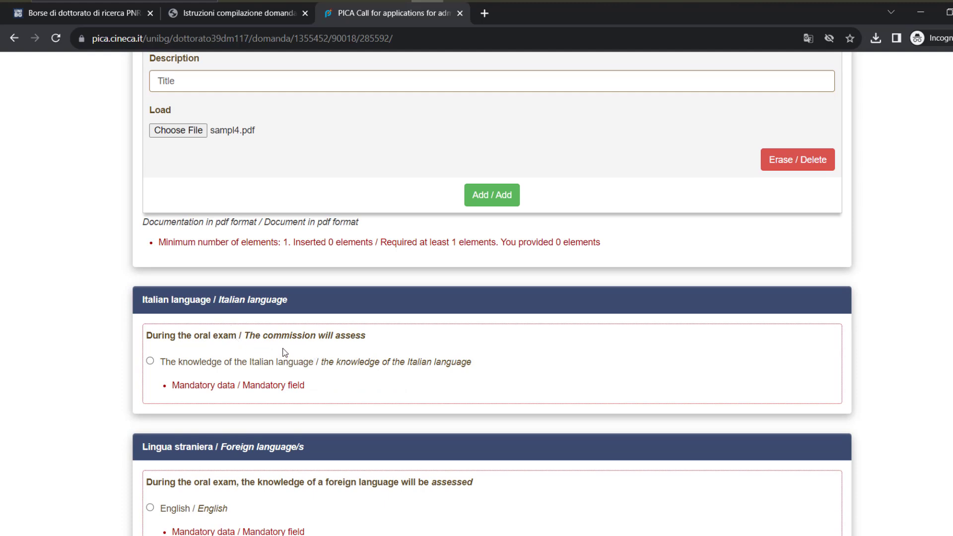
{"action": "left_click", "coordinate": [165, 367]}
{"action": "scroll", "coordinate": [189, 379], "scroll_direction": "down", "scroll_amount": 3}
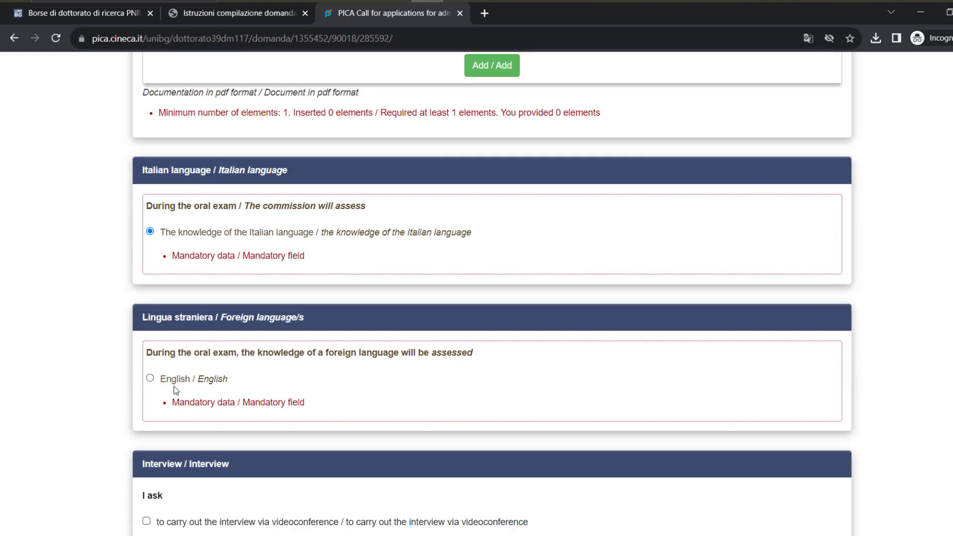
{"action": "left_click", "coordinate": [150, 379]}
{"action": "scroll", "coordinate": [207, 442], "scroll_direction": "down", "scroll_amount": 3}
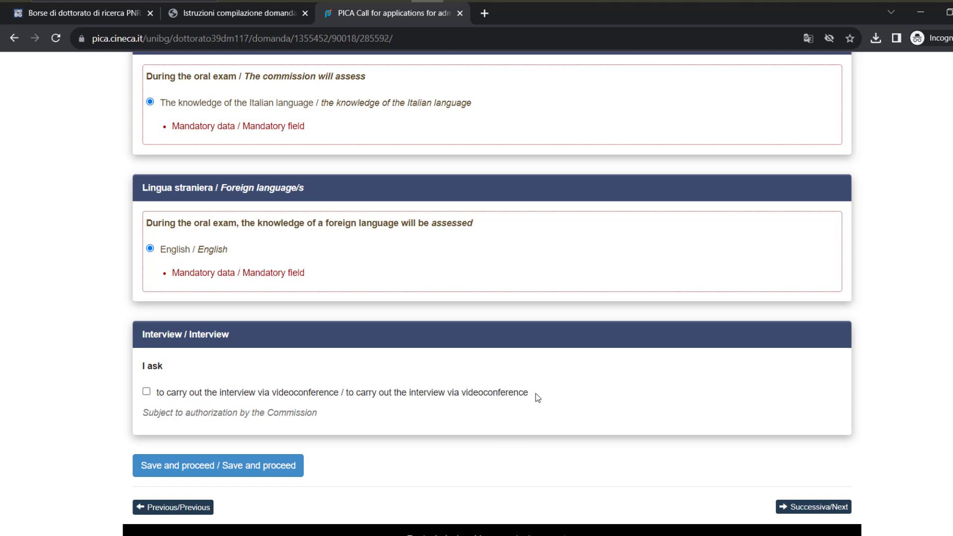
Request the interview via videoconference with motivation 'text' and save the page
{"action": "left_click_drag", "start_coordinate": [522, 394], "coordinate": [452, 393]}
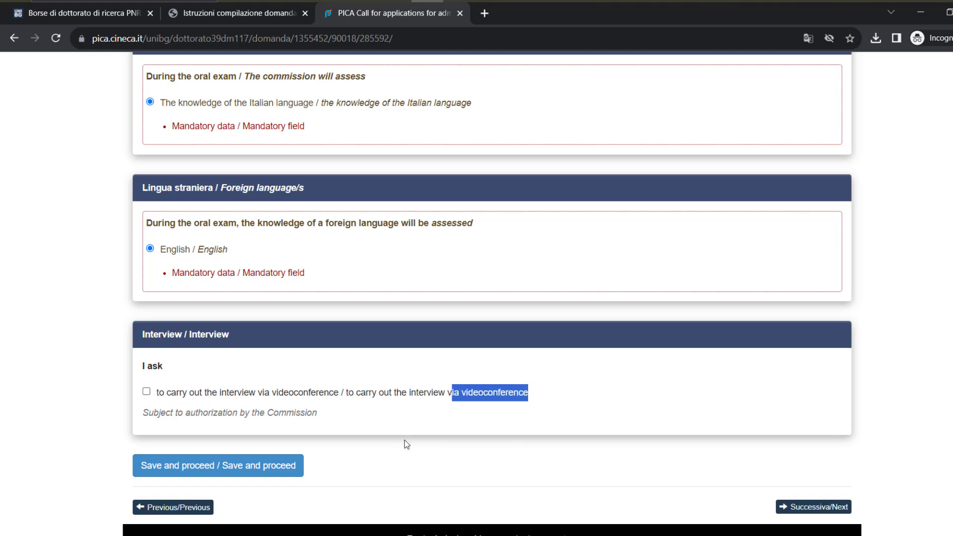
{"action": "left_click", "coordinate": [146, 392]}
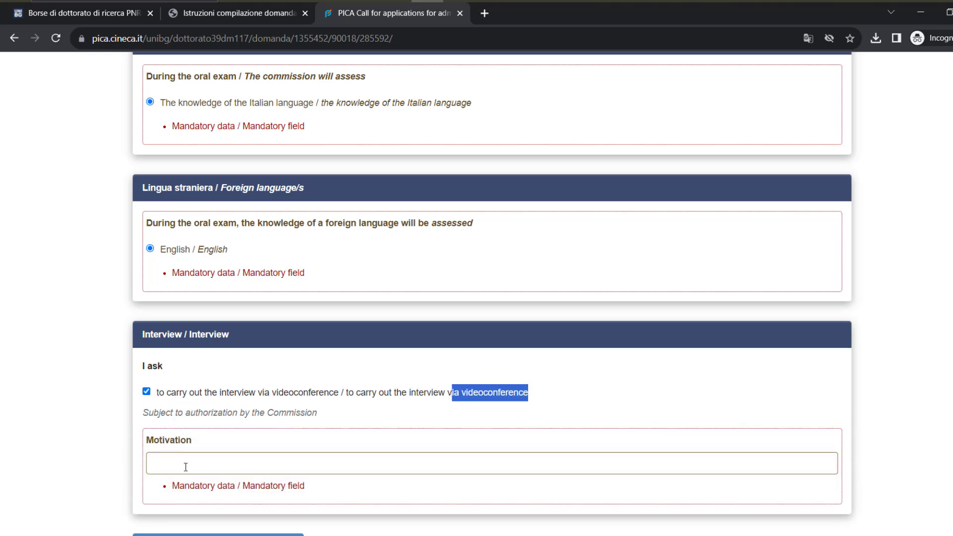
{"action": "scroll", "coordinate": [186, 467], "scroll_direction": "down", "scroll_amount": 1}
{"action": "left_click", "coordinate": [197, 400]}
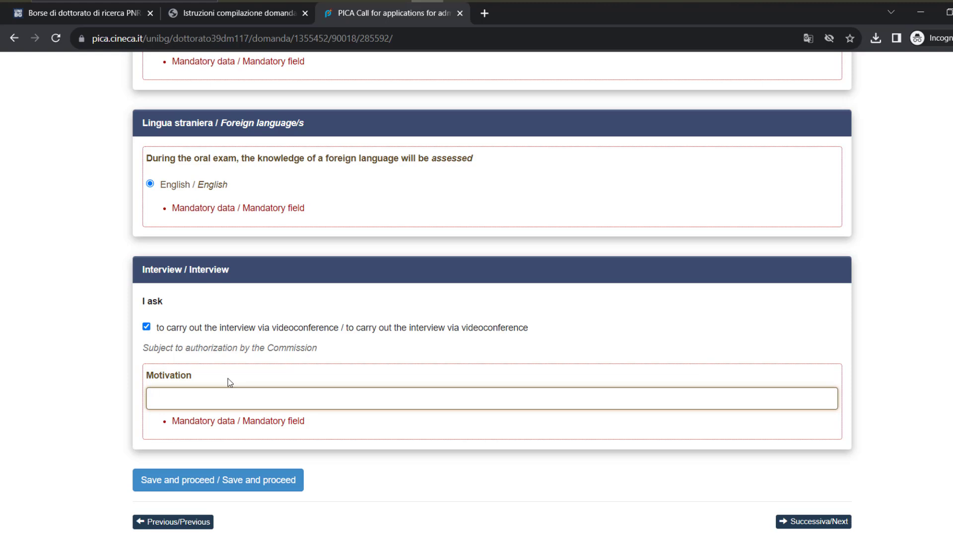
{"action": "type", "text": "text"}
{"action": "scroll", "coordinate": [232, 372], "scroll_direction": "down", "scroll_amount": 1}
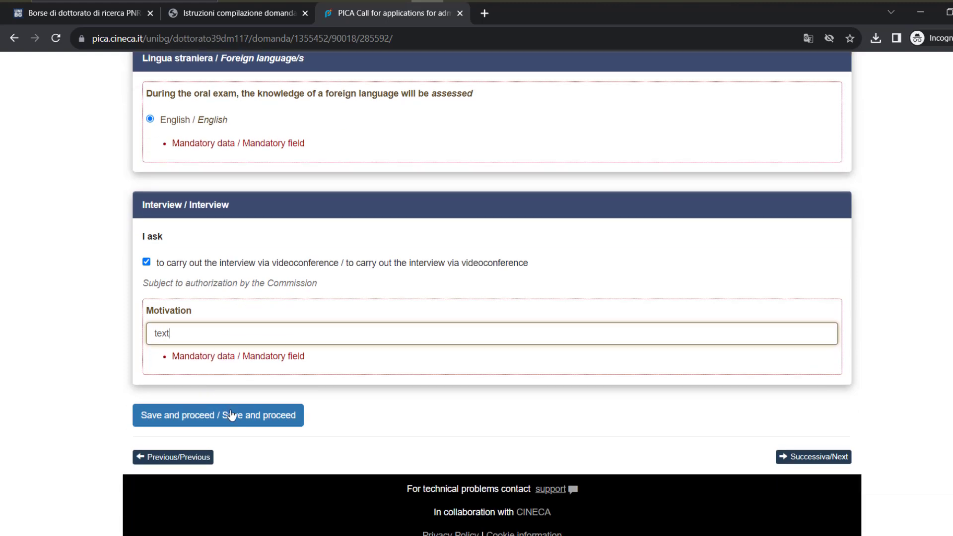
{"action": "left_click", "coordinate": [232, 426]}
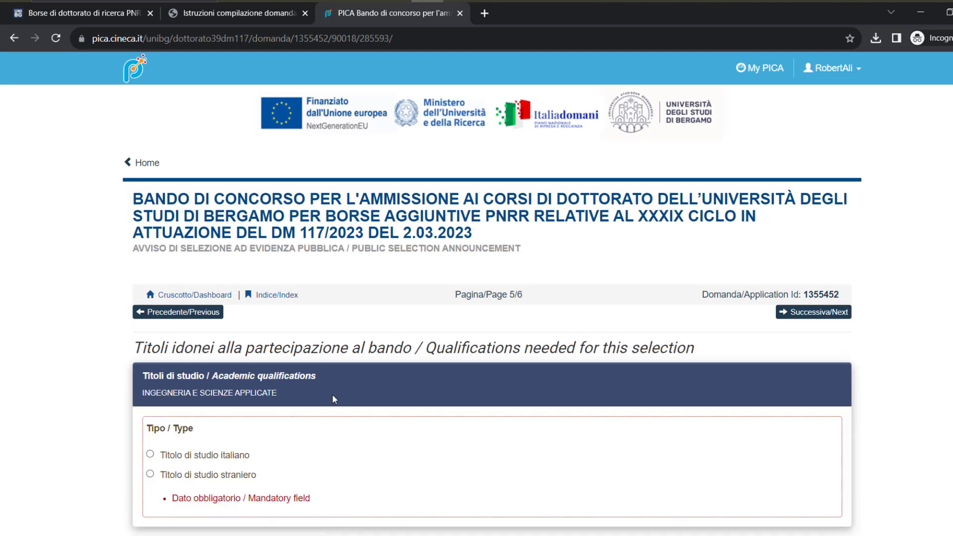
Translate page 5 of 6, the qualifications page, into English
{"action": "scroll", "coordinate": [332, 400], "scroll_direction": "down", "scroll_amount": 1}
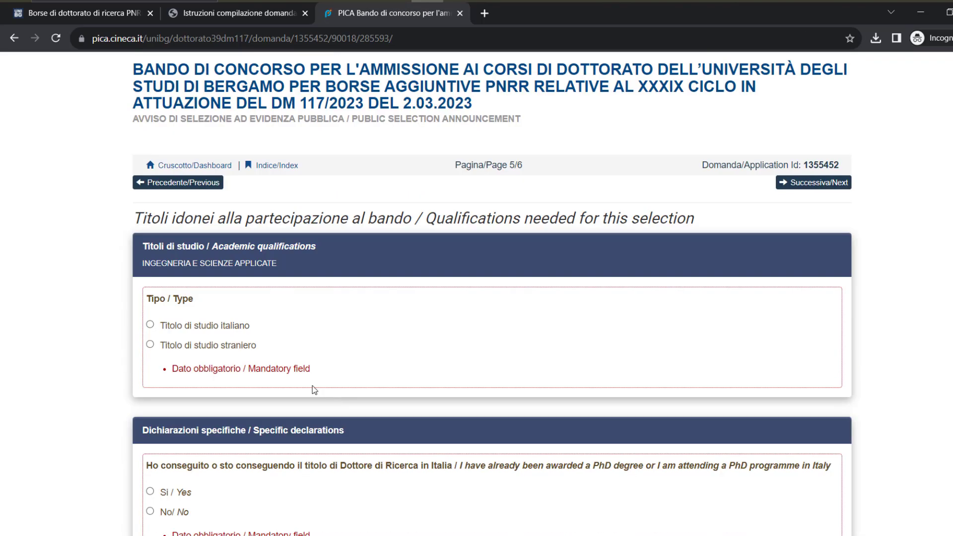
{"action": "right_click", "coordinate": [47, 286]}
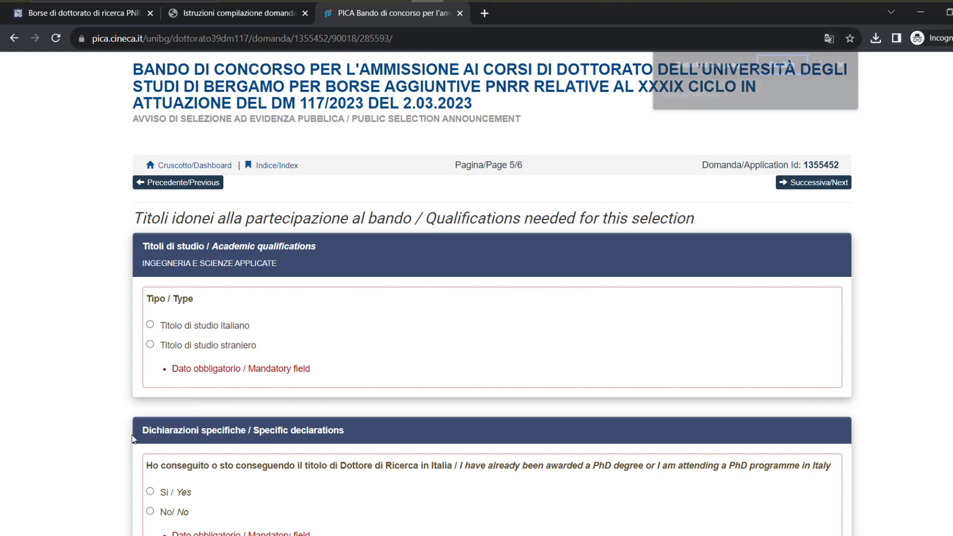
{"action": "left_click", "coordinate": [133, 437]}
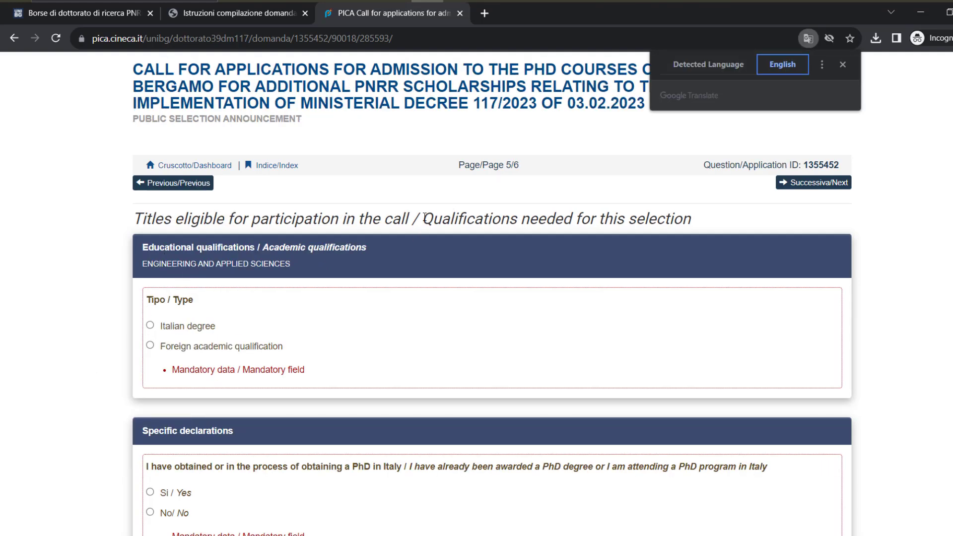
{"action": "left_click_drag", "start_coordinate": [423, 218], "coordinate": [707, 227]}
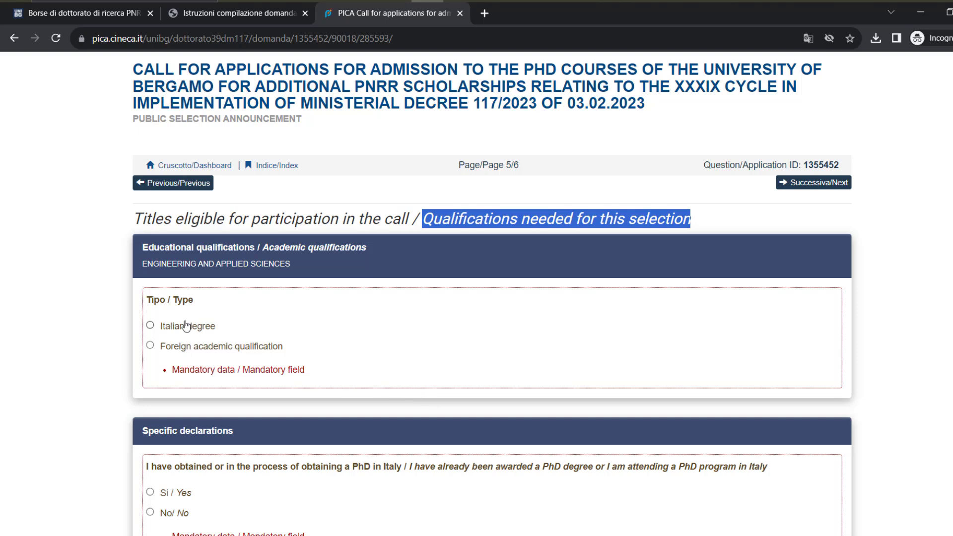
Declare a foreign Masters qualification from UET LAhore with Chemistry as the major
{"action": "left_click", "coordinate": [190, 354]}
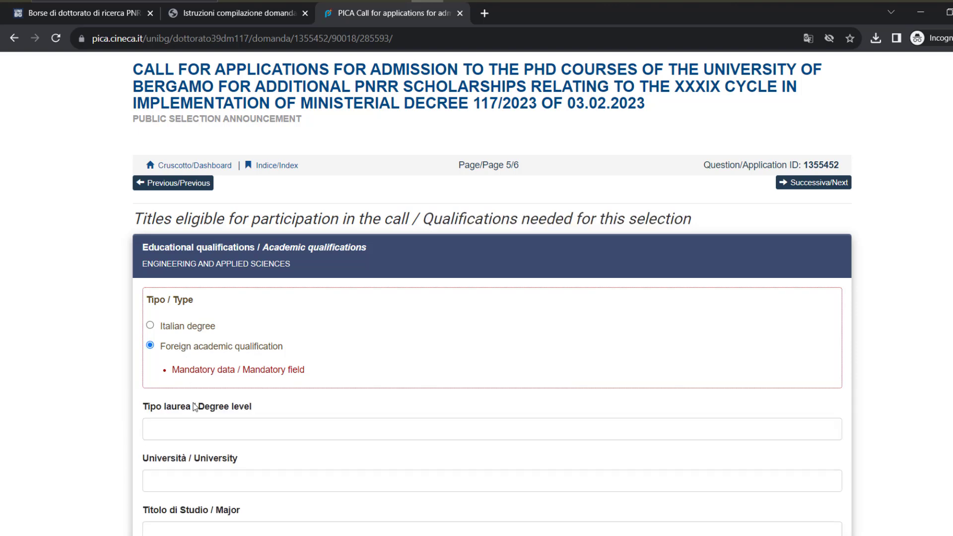
{"action": "scroll", "coordinate": [192, 397], "scroll_direction": "down", "scroll_amount": 1}
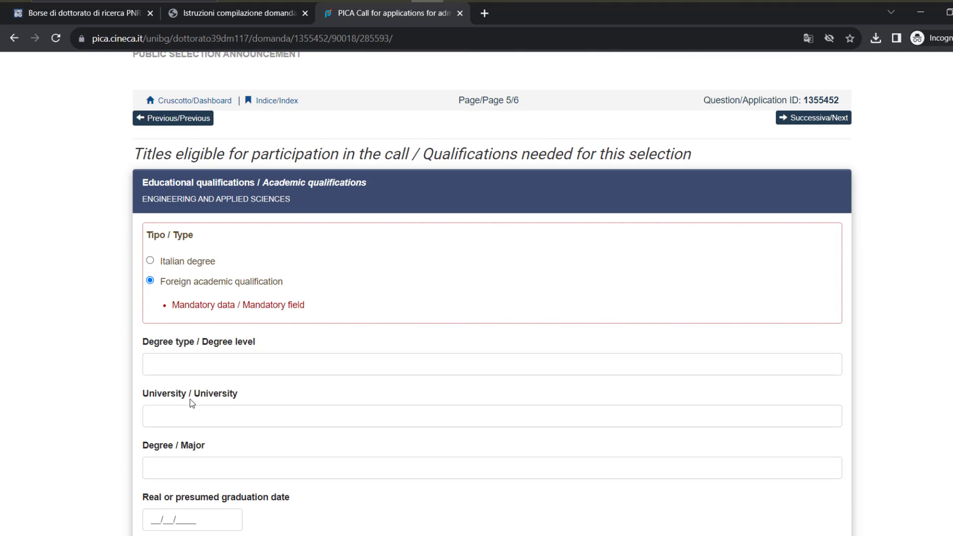
{"action": "left_click", "coordinate": [197, 369]}
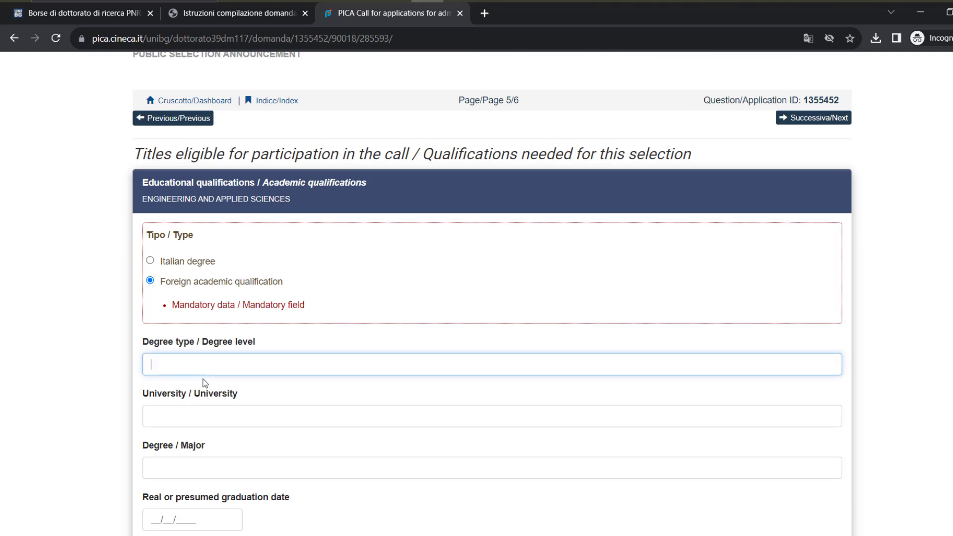
{"action": "type", "text": "Masters"}
{"action": "key", "text": "Tab"}
{"action": "scroll", "coordinate": [205, 383], "scroll_direction": "down", "scroll_amount": 2}
{"action": "type", "text": "UET LAhore"}
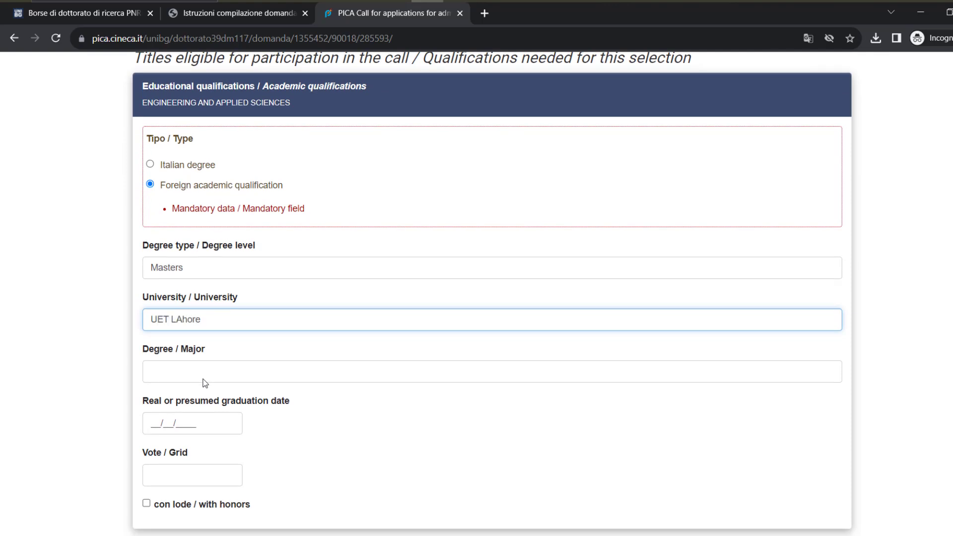
{"action": "key", "text": "Tab"}
{"action": "type", "text": "Computer"}
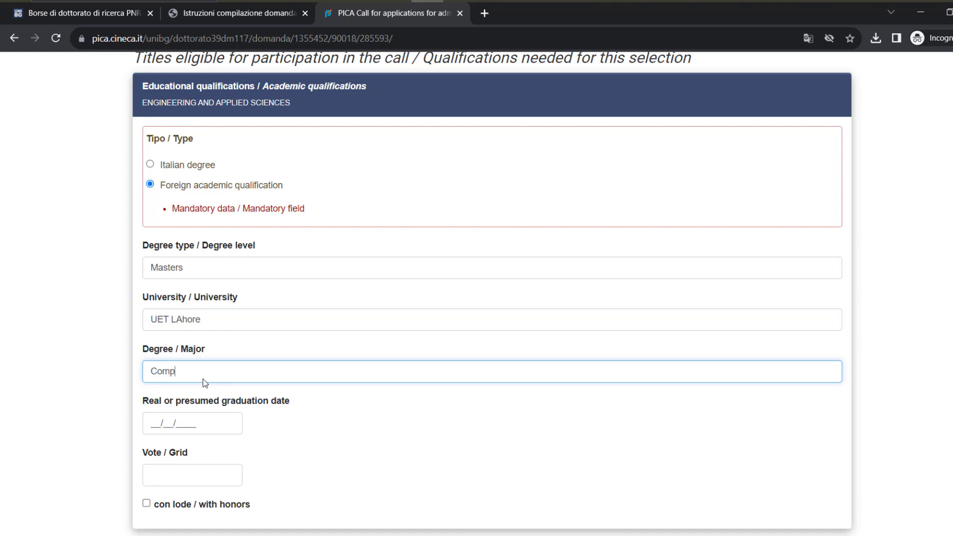
{"action": "key", "text": "BackSpace"}
{"action": "key", "text": "BackSpace"}
{"action": "key", "text": "ctrl+a"}
{"action": "type", "text": "Chemistry"}
{"action": "key", "text": "Tab"}
Enter graduation date 01/01/2023 and grade 3.79/ 4.00, leaving with honors unmarked
{"action": "scroll", "coordinate": [204, 383], "scroll_direction": "down", "scroll_amount": 1}
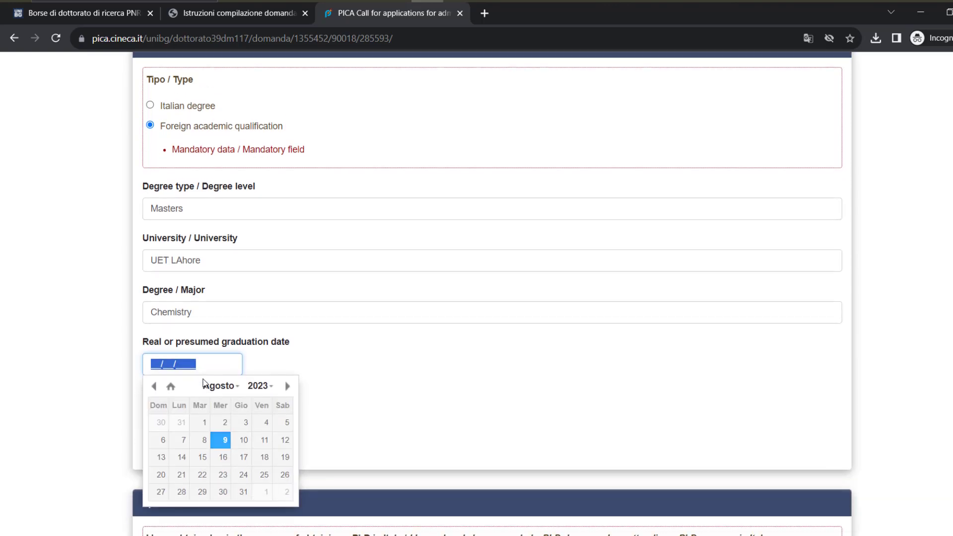
{"action": "left_click", "coordinate": [371, 387]}
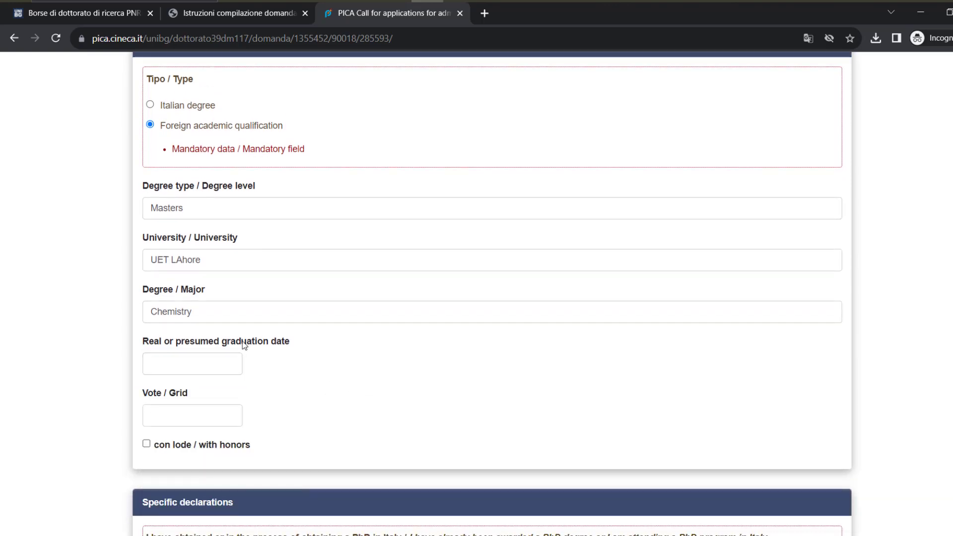
{"action": "left_click", "coordinate": [154, 365]}
{"action": "type", "text": "01012023"}
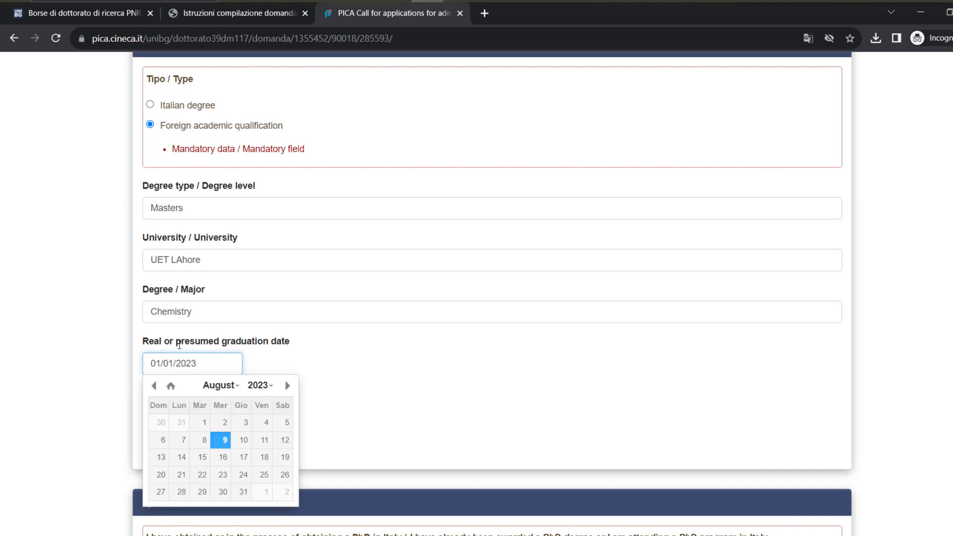
{"action": "left_click", "coordinate": [461, 358]}
{"action": "scroll", "coordinate": [460, 359], "scroll_direction": "down", "scroll_amount": 2}
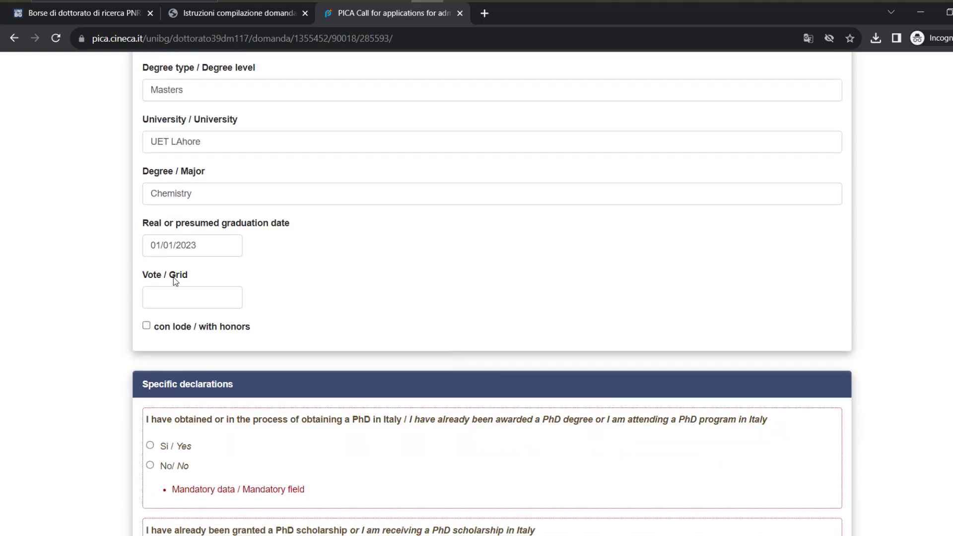
{"action": "left_click", "coordinate": [187, 304]}
{"action": "type", "text": "3."}
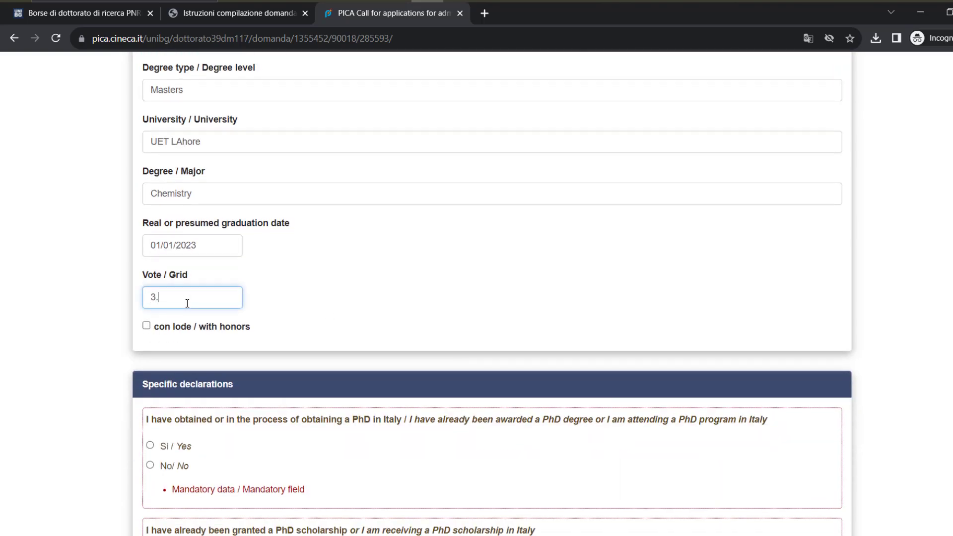
{"action": "type", "text": "79/ 4.00"}
{"action": "left_click", "coordinate": [147, 326]}
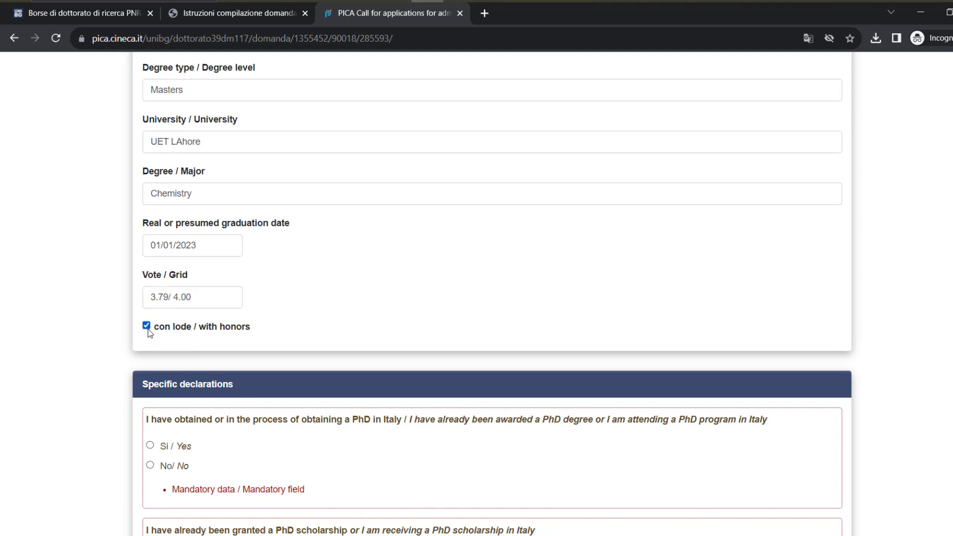
{"action": "left_click", "coordinate": [147, 326]}
Answer No to the PhD declarations and save the page
{"action": "scroll", "coordinate": [328, 263], "scroll_direction": "down", "scroll_amount": 2}
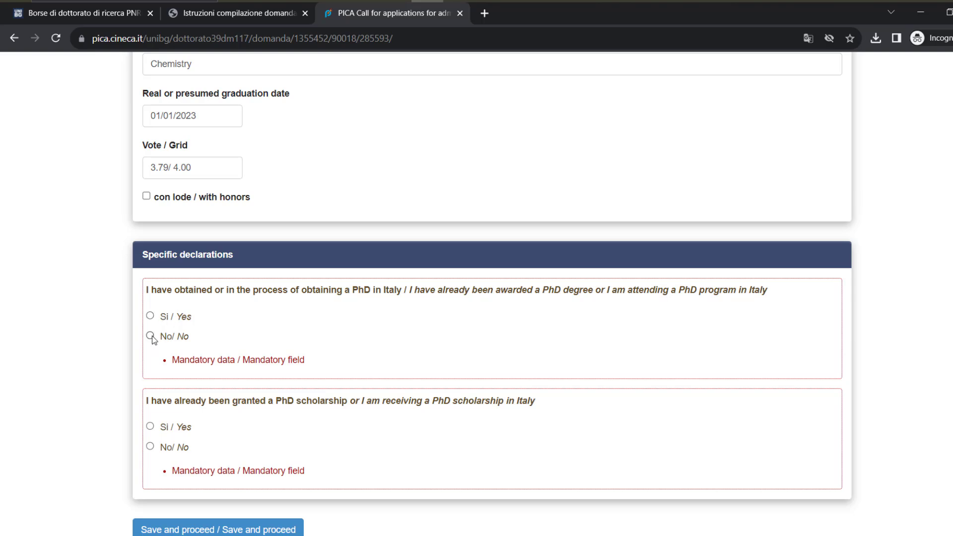
{"action": "scroll", "coordinate": [188, 417], "scroll_direction": "down", "scroll_amount": 1}
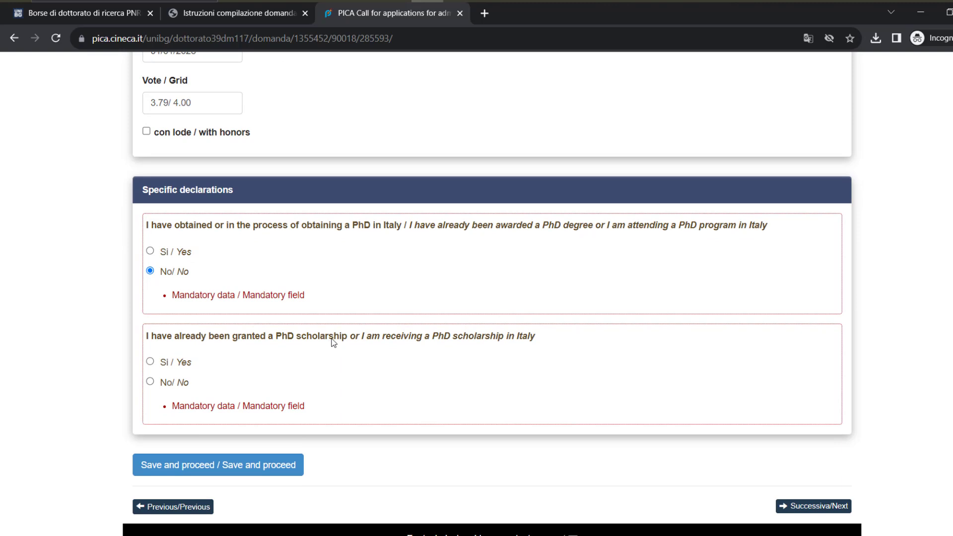
{"action": "left_click", "coordinate": [150, 381]}
{"action": "scroll", "coordinate": [208, 473], "scroll_direction": "down", "scroll_amount": 1}
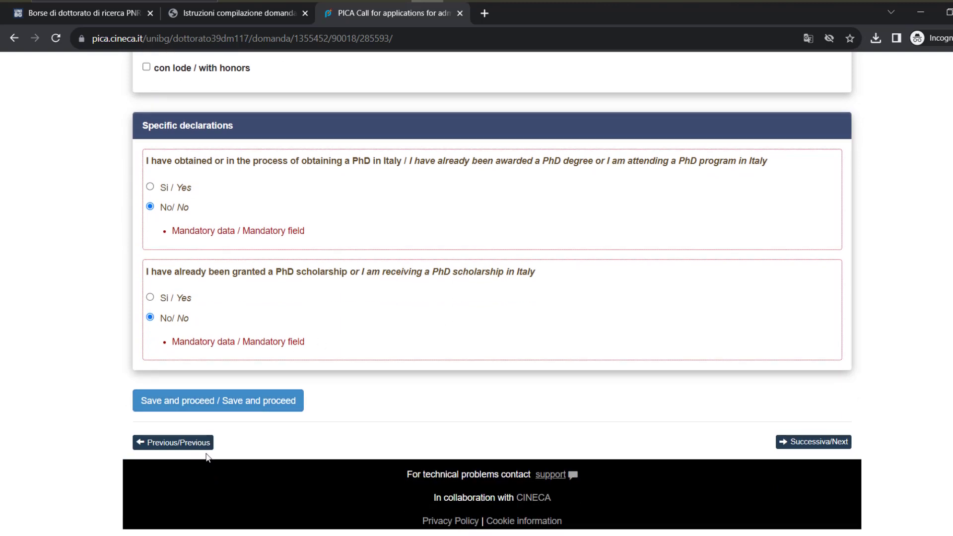
{"action": "left_click", "coordinate": [220, 412]}
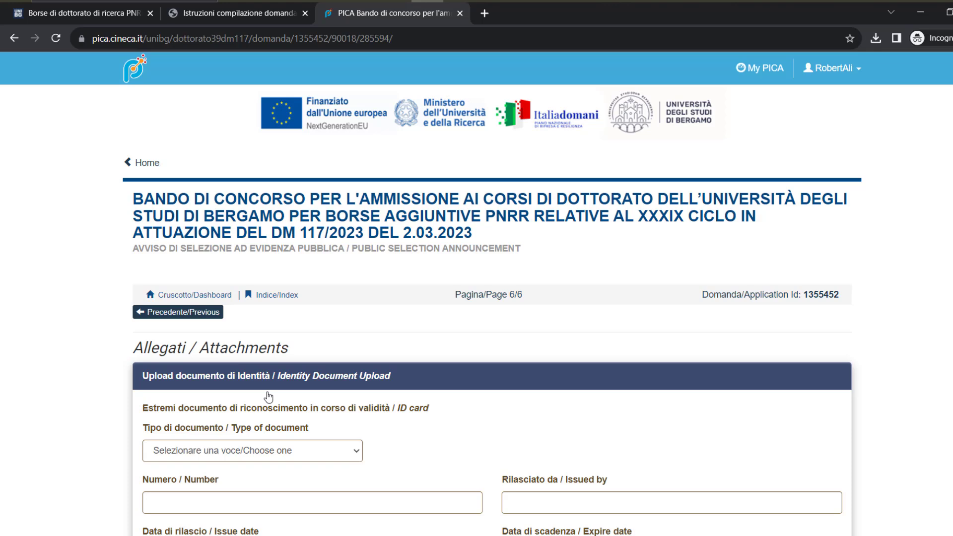
Translate the Attachments page into English
{"action": "right_click", "coordinate": [66, 299]}
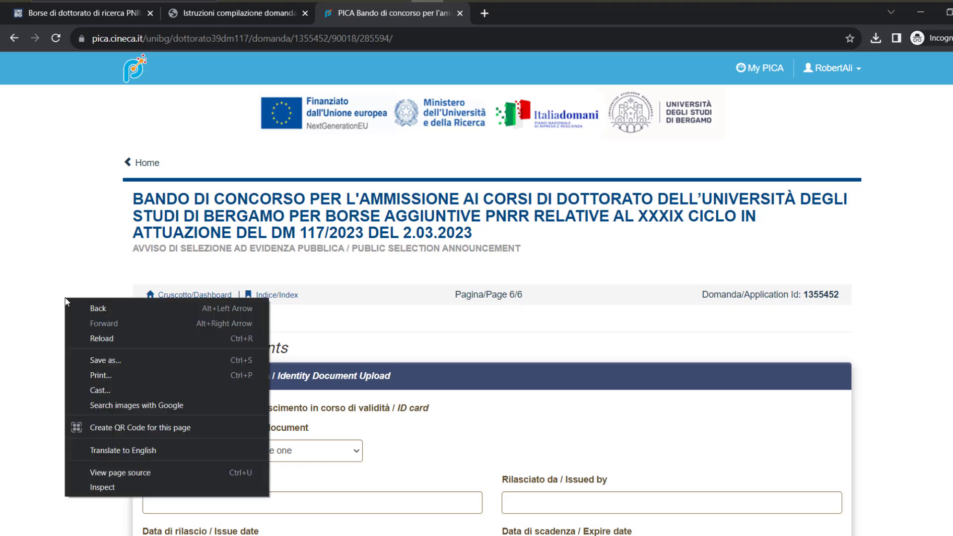
{"action": "left_click", "coordinate": [118, 449]}
{"action": "scroll", "coordinate": [70, 357], "scroll_direction": "down", "scroll_amount": 1}
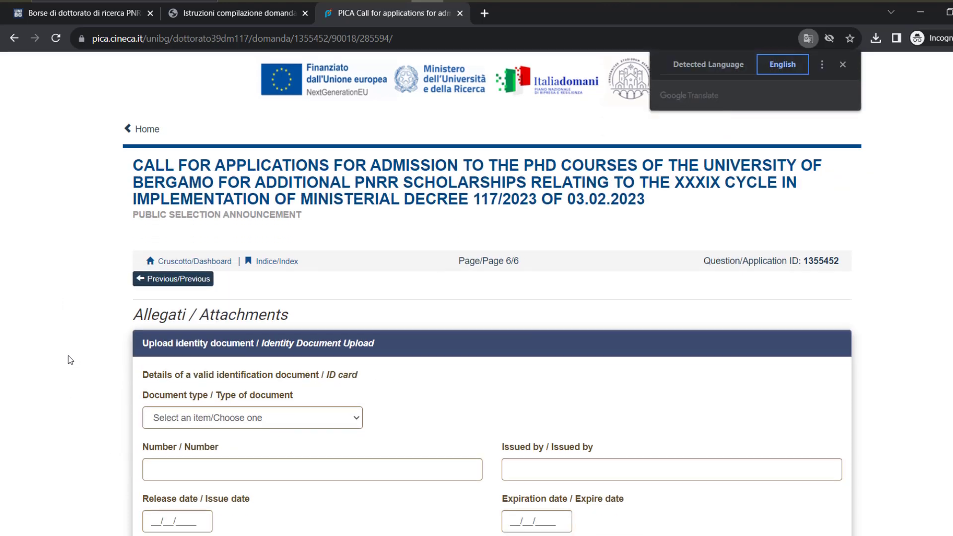
{"action": "scroll", "coordinate": [68, 355], "scroll_direction": "down", "scroll_amount": 2}
{"action": "scroll", "coordinate": [68, 356], "scroll_direction": "down", "scroll_amount": 2}
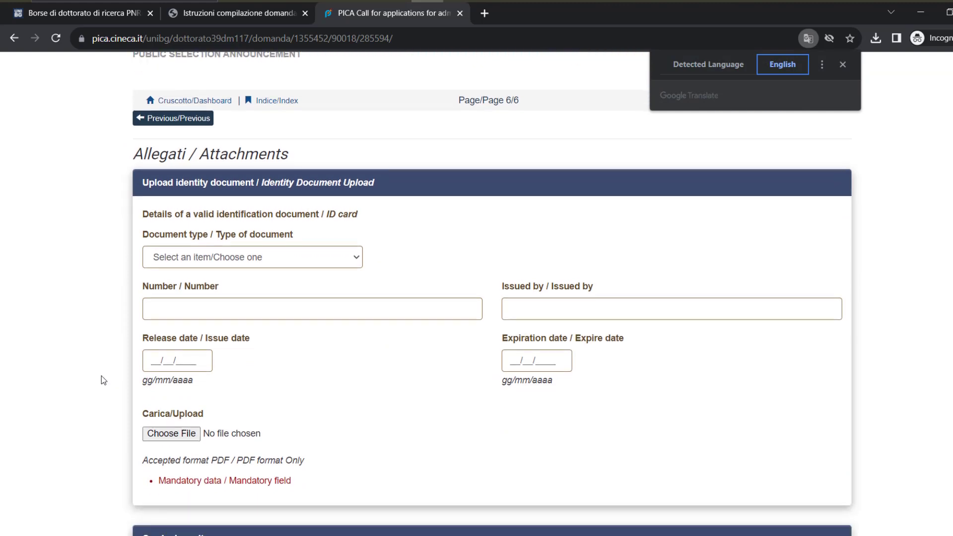
Choose Passport as the identity document, entering its number and issuing authority
{"action": "left_click", "coordinate": [219, 261]}
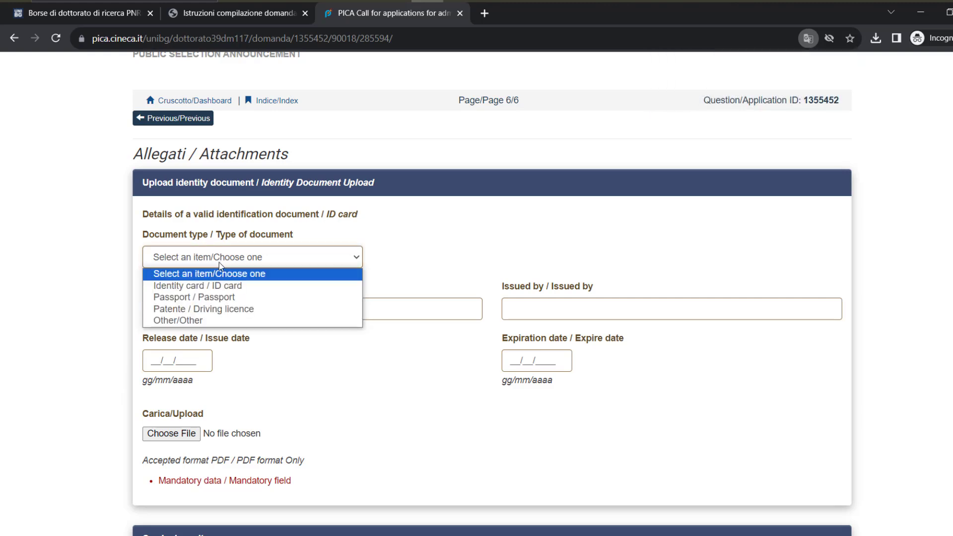
{"action": "left_click", "coordinate": [222, 296]}
{"action": "left_click", "coordinate": [213, 310]}
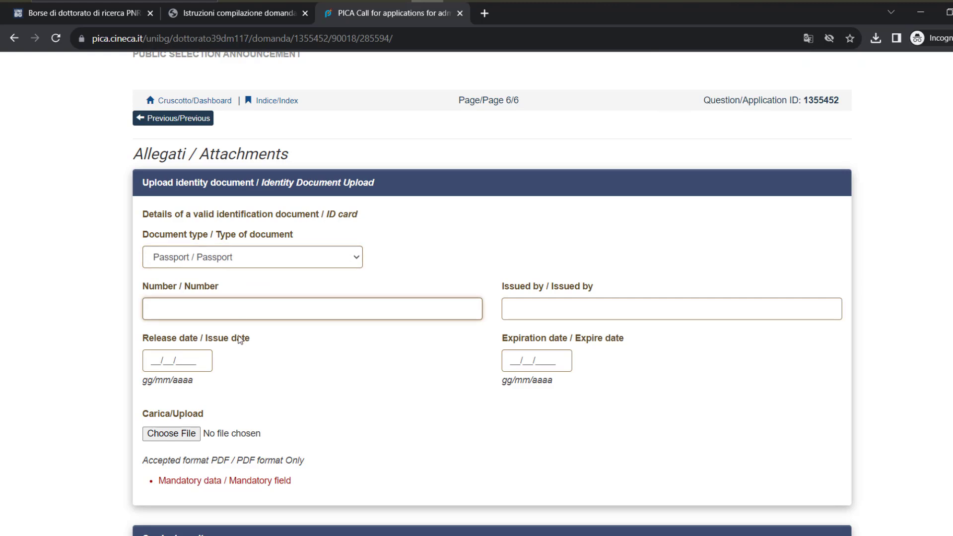
{"action": "type", "text": "89y78"}
{"action": "key", "text": "Tab"}
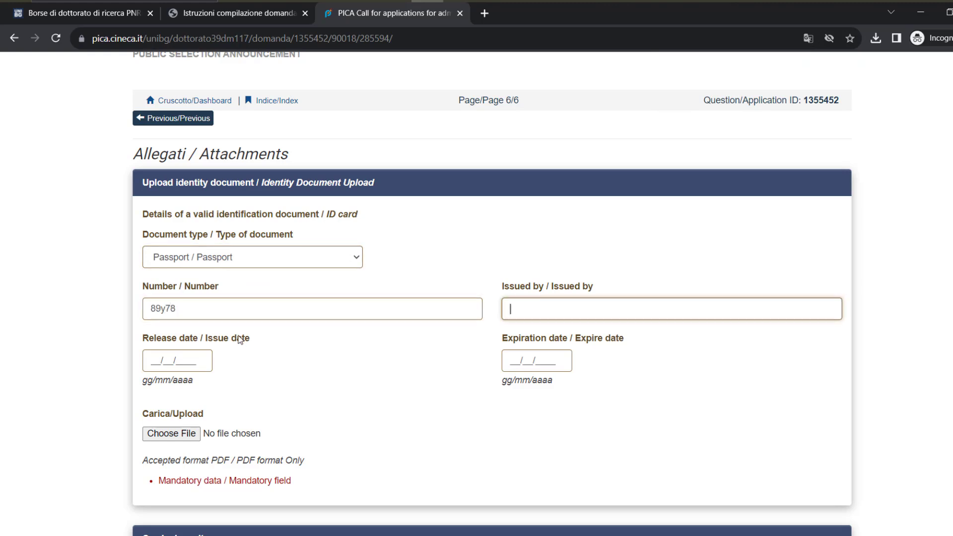
{"action": "type", "text": "Goverment of"}
{"action": "type", "text": "Paj"}
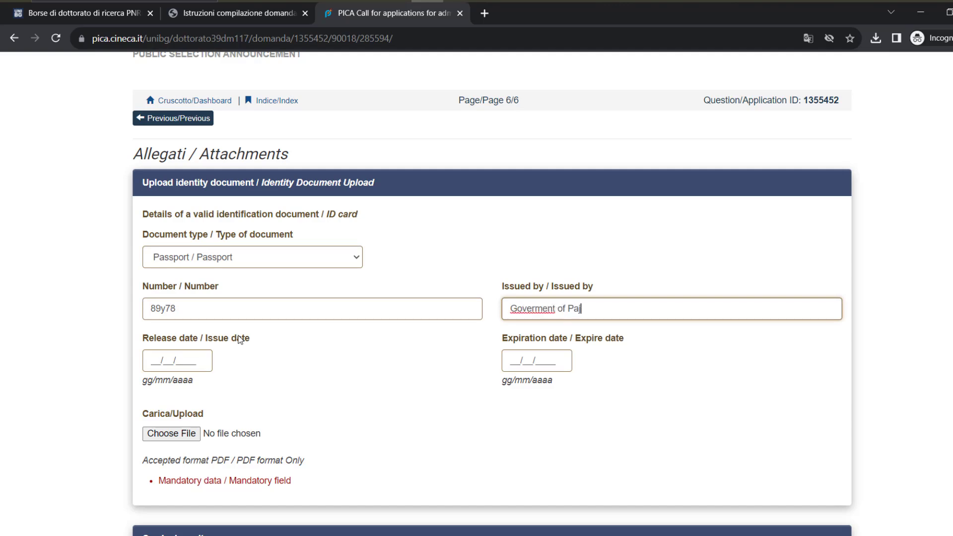
{"action": "key", "text": "BackSpace"}
{"action": "type", "text": "kistan"}
Set the passport's release date 01/01/2022 and expiry 01/02/2026, then start its file upload
{"action": "key", "text": "Tab"}
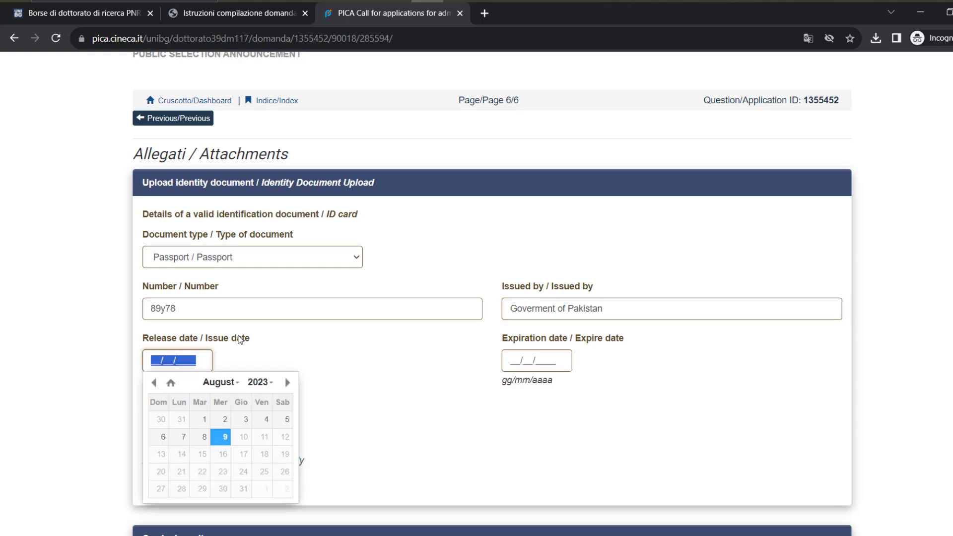
{"action": "type", "text": "01012022"}
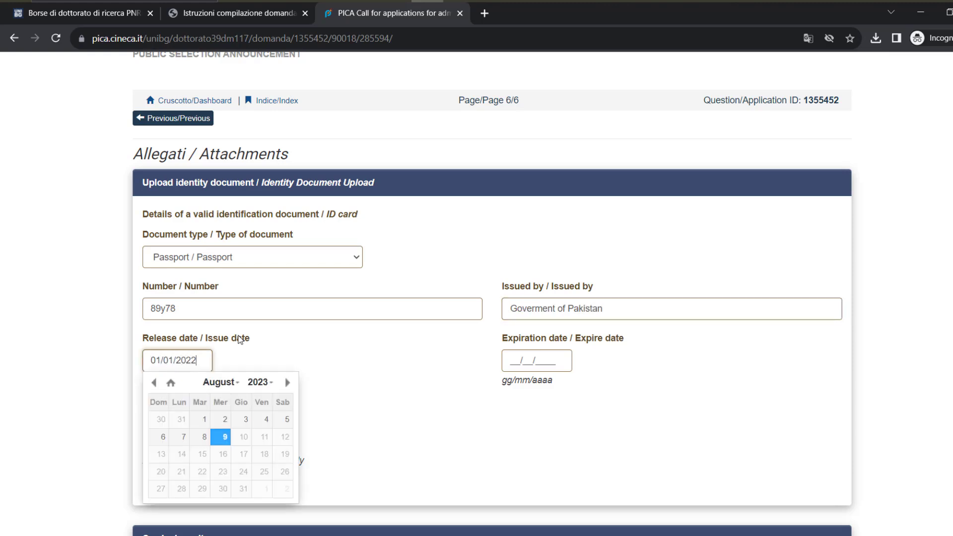
{"action": "key", "text": "Tab"}
{"action": "type", "text": "01/02/"}
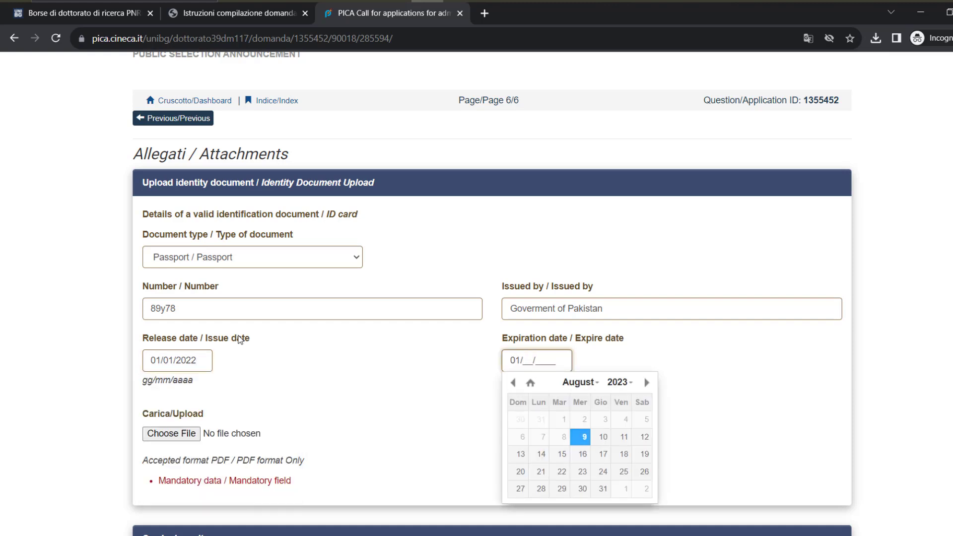
{"action": "type", "text": "2026"}
{"action": "left_click", "coordinate": [325, 373]}
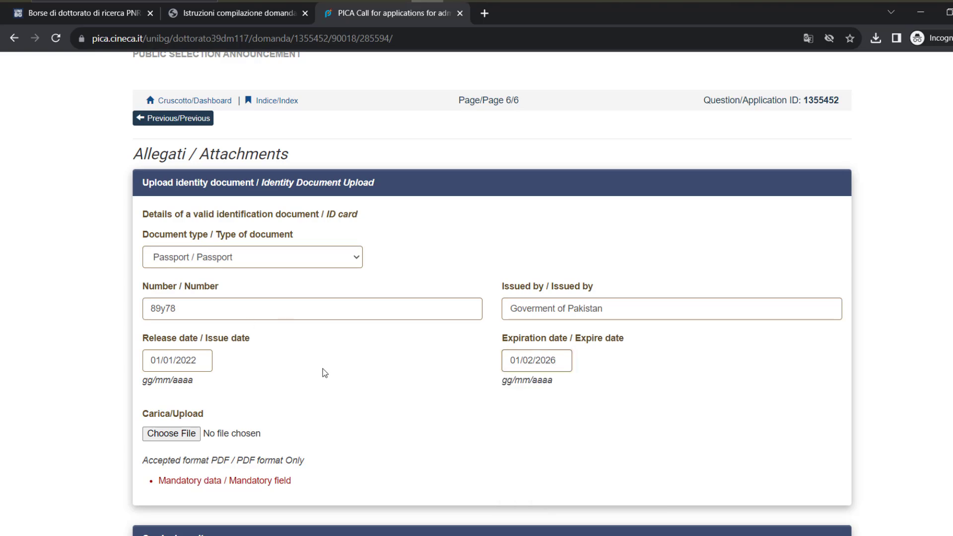
{"action": "left_click", "coordinate": [193, 435]}
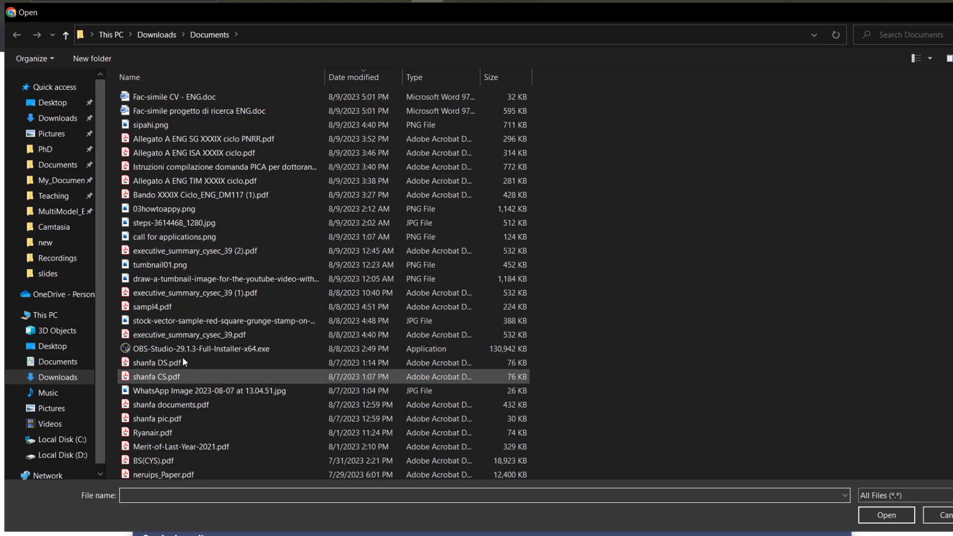
Upload sampl4.pdf for both the identity document and the curriculum vitae fields
{"action": "double_click", "coordinate": [172, 308]}
{"action": "scroll", "coordinate": [237, 385], "scroll_direction": "down", "scroll_amount": 4}
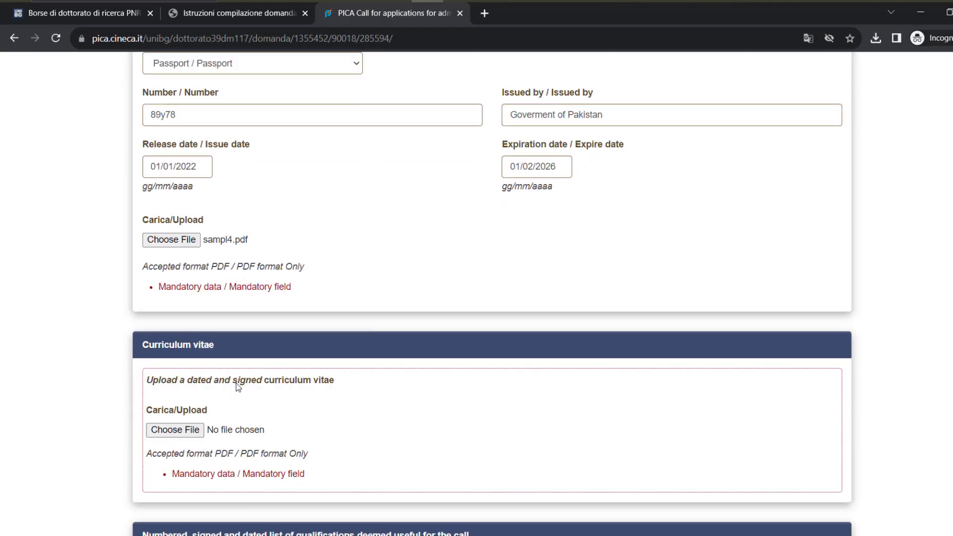
{"action": "scroll", "coordinate": [231, 393], "scroll_direction": "down", "scroll_amount": 1}
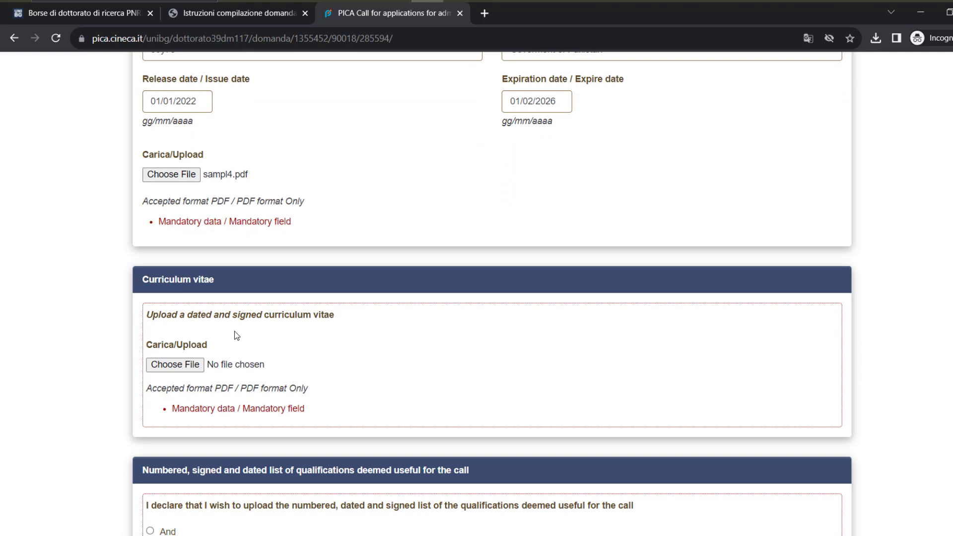
{"action": "left_click", "coordinate": [189, 365]}
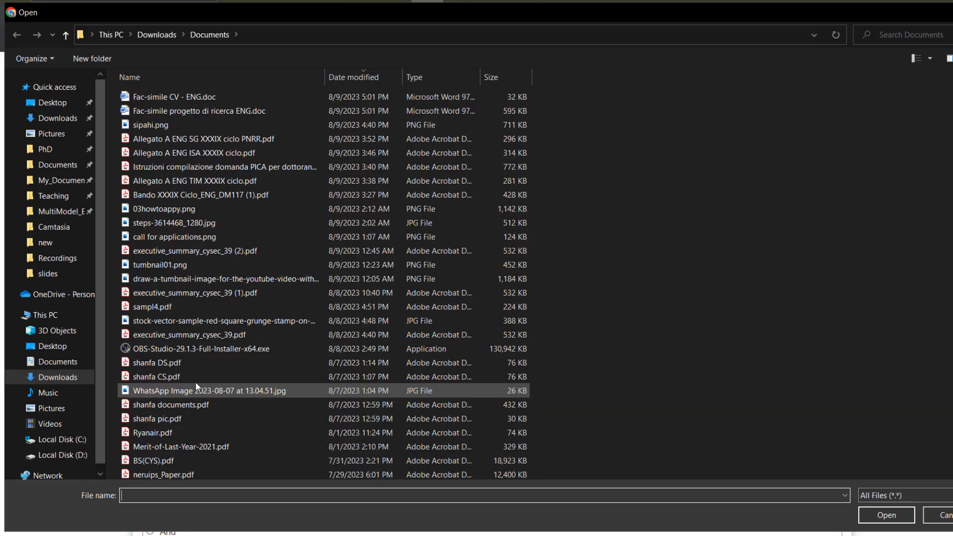
{"action": "double_click", "coordinate": [168, 304]}
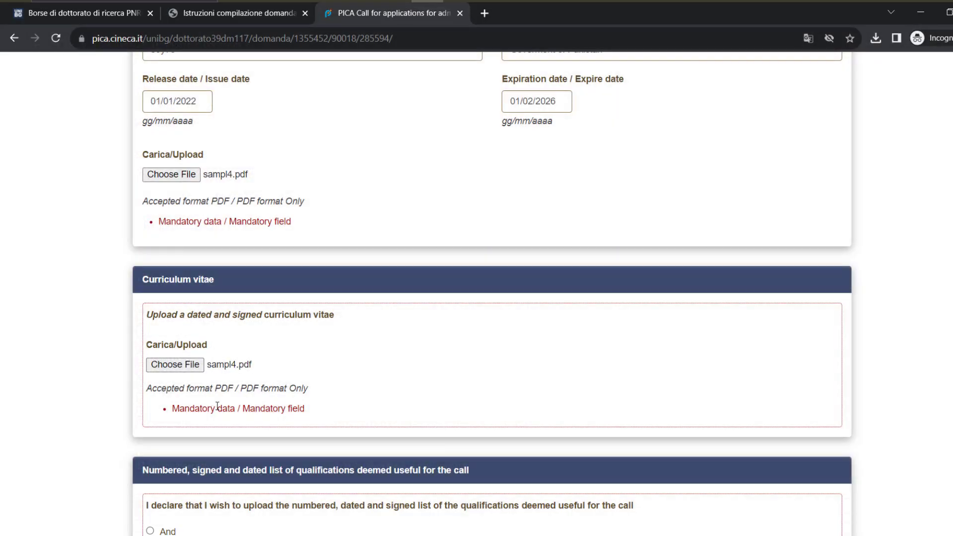
{"action": "scroll", "coordinate": [217, 406], "scroll_direction": "down", "scroll_amount": 2}
{"action": "scroll", "coordinate": [219, 406], "scroll_direction": "down", "scroll_amount": 3}
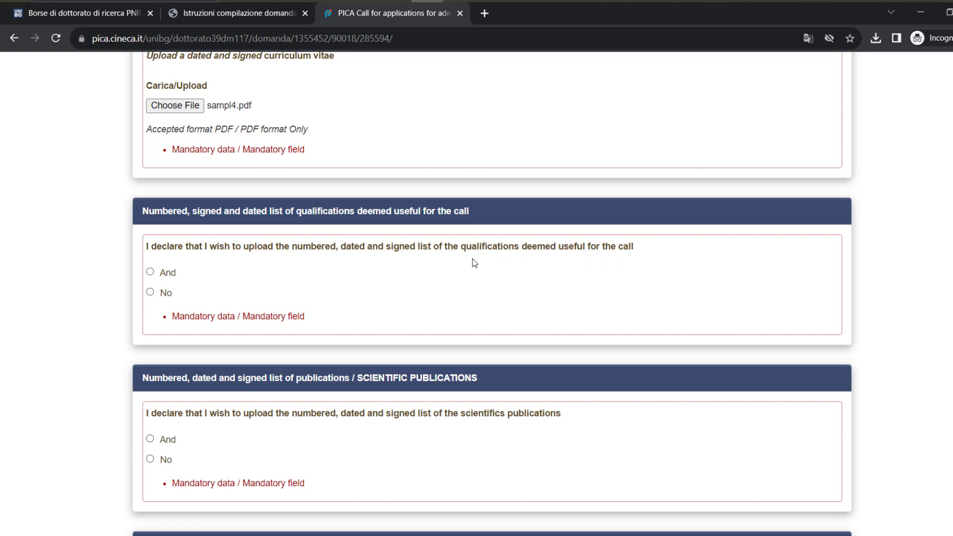
Translate the Attachments page into English
{"action": "right_click", "coordinate": [48, 203]}
{"action": "left_click", "coordinate": [104, 354]}
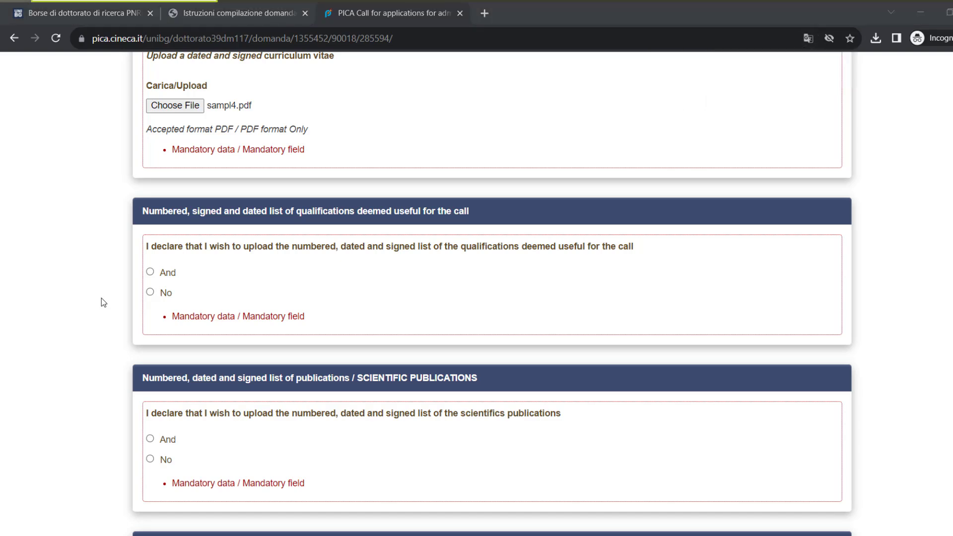
{"action": "type", "text": "note"}
{"action": "key", "text": "Return"}
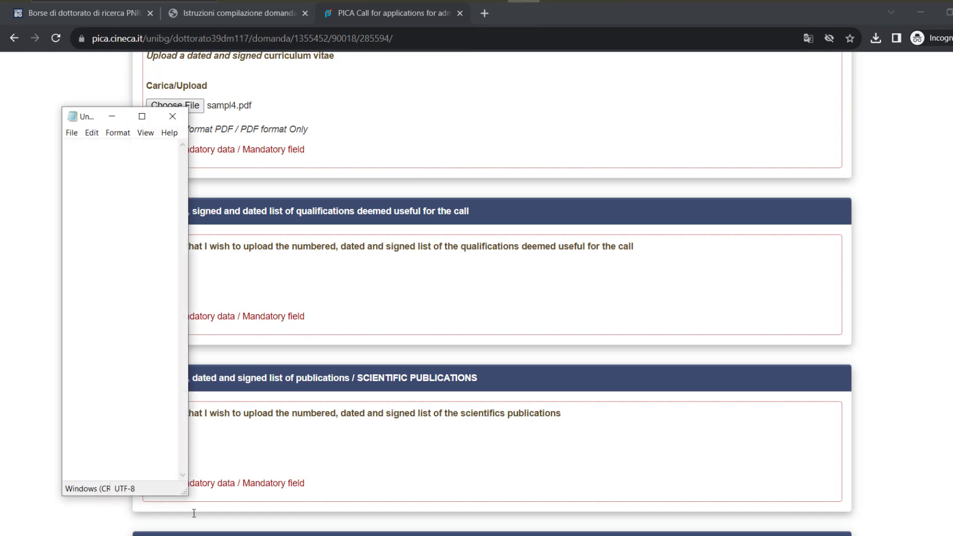
{"action": "left_click_drag", "start_coordinate": [179, 489], "coordinate": [598, 355]}
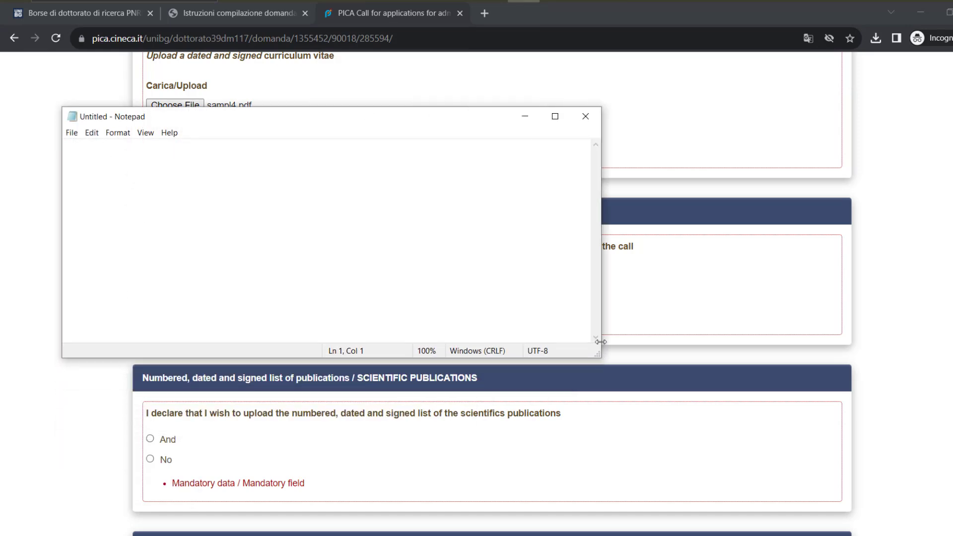
{"action": "type", "text": "1. "}
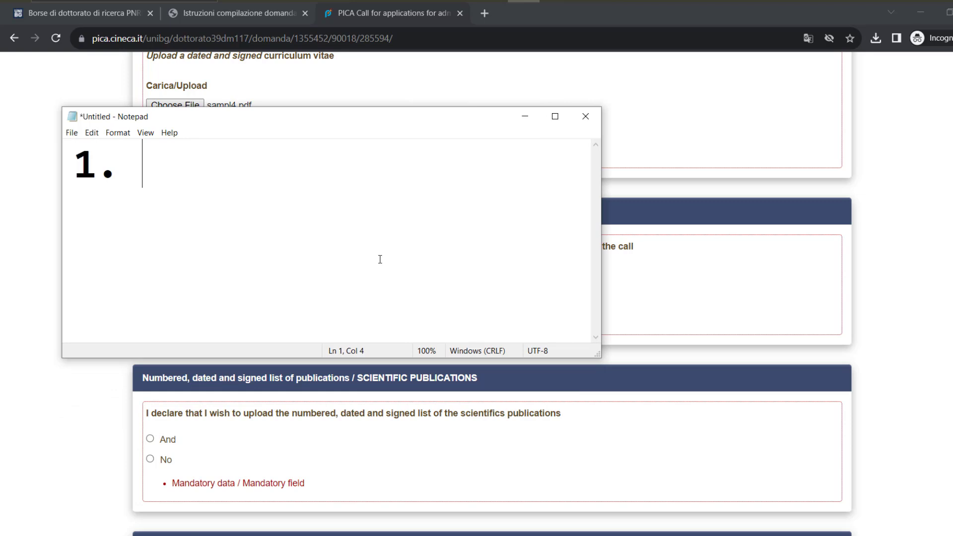
{"action": "type", "text": "Master Degree"}
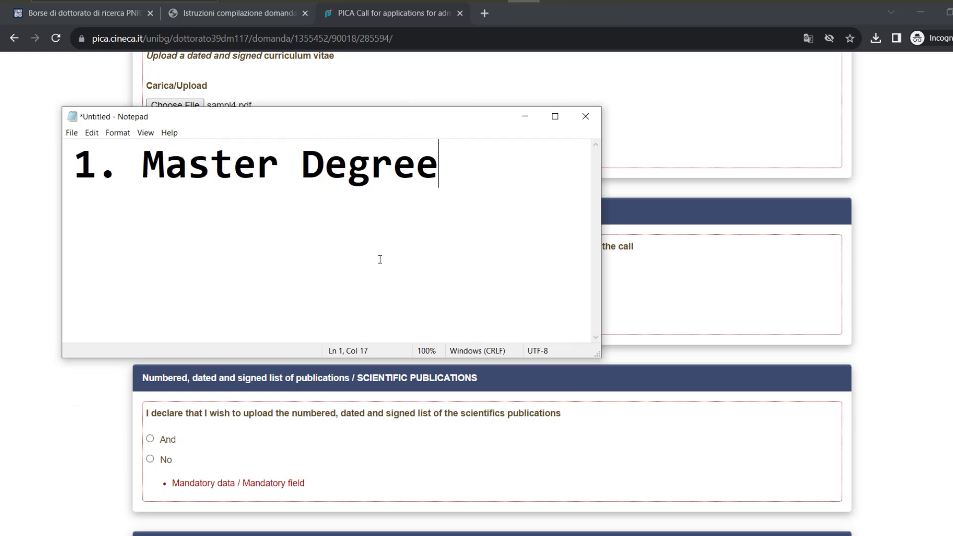
{"action": "key", "text": "Return"}
{"action": "type", "text": "2. "}
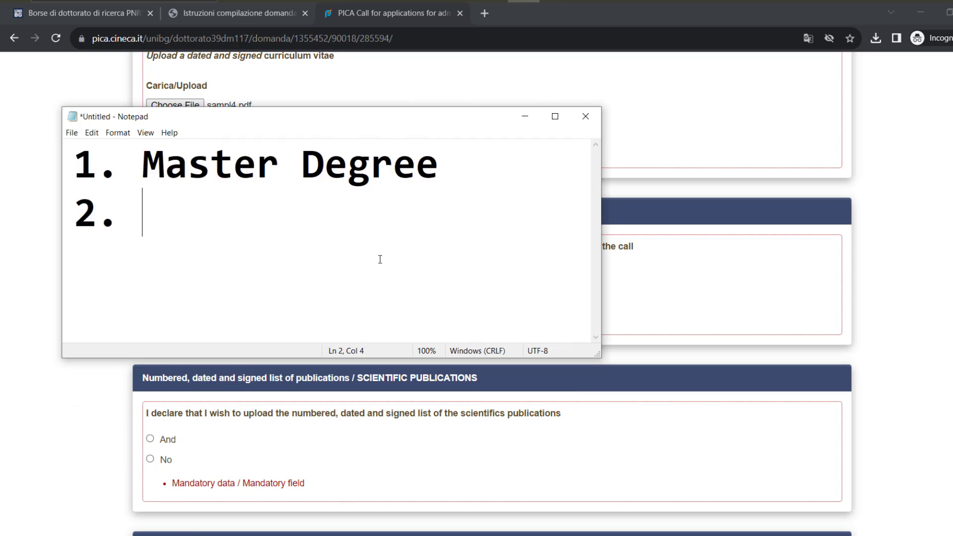
{"action": "type", "text": "Master "}
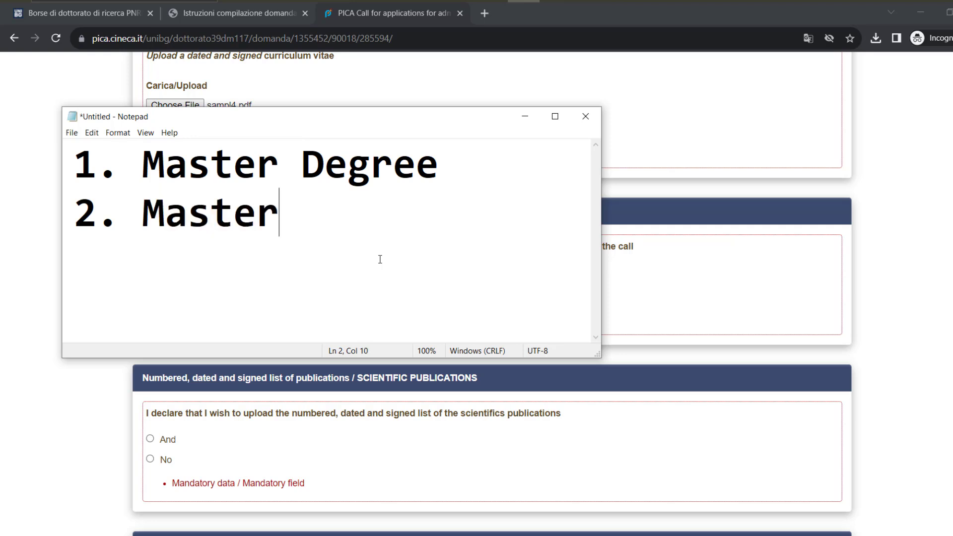
{"action": "type", "text": "DMC"}
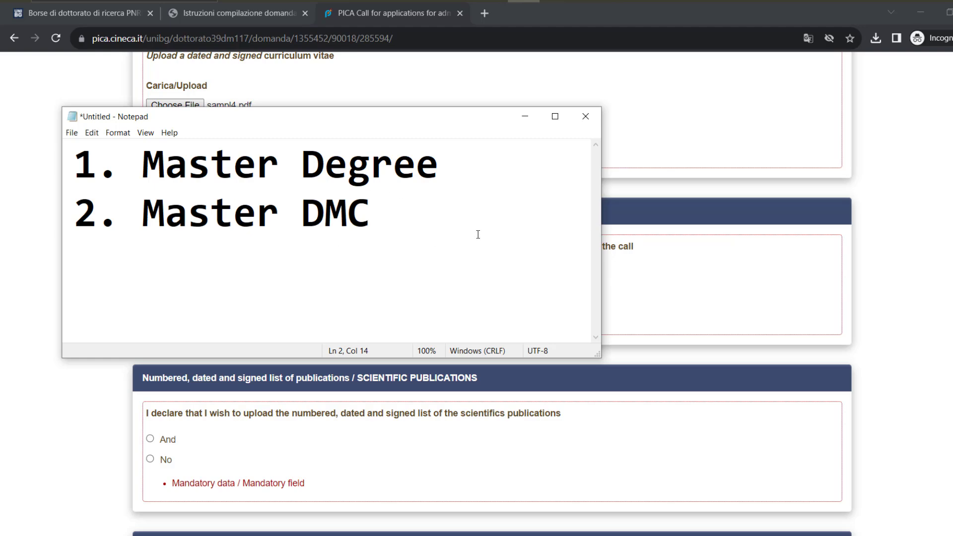
{"action": "left_click", "coordinate": [583, 123]}
{"action": "left_click", "coordinate": [515, 279]}
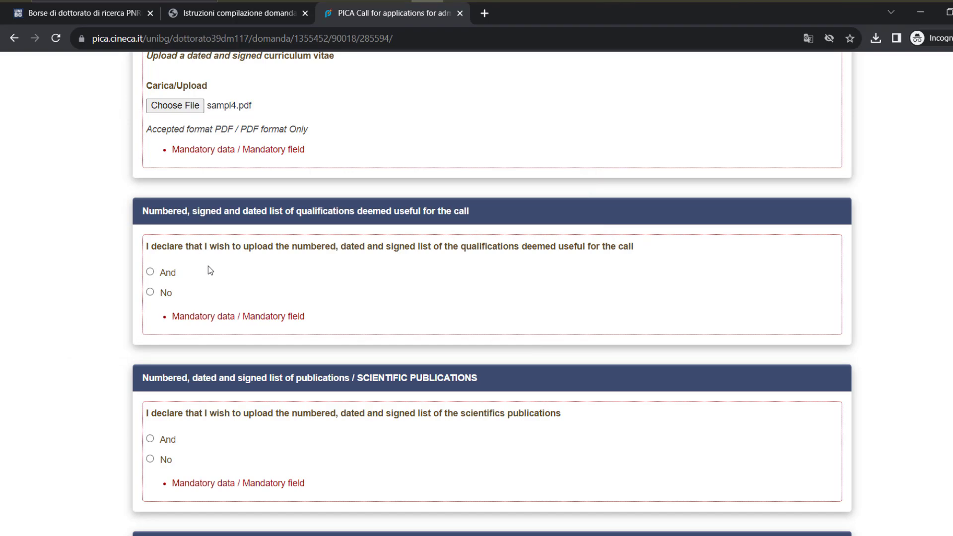
Declare both lists and attach sampl4.pdf as the qualifications list and the publications list
{"action": "left_click", "coordinate": [166, 273]}
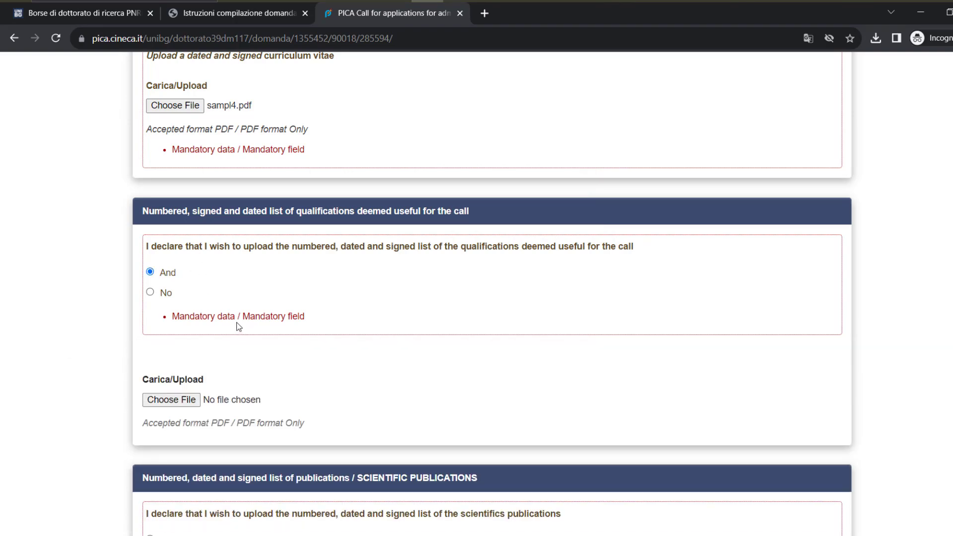
{"action": "scroll", "coordinate": [233, 325], "scroll_direction": "down", "scroll_amount": 1}
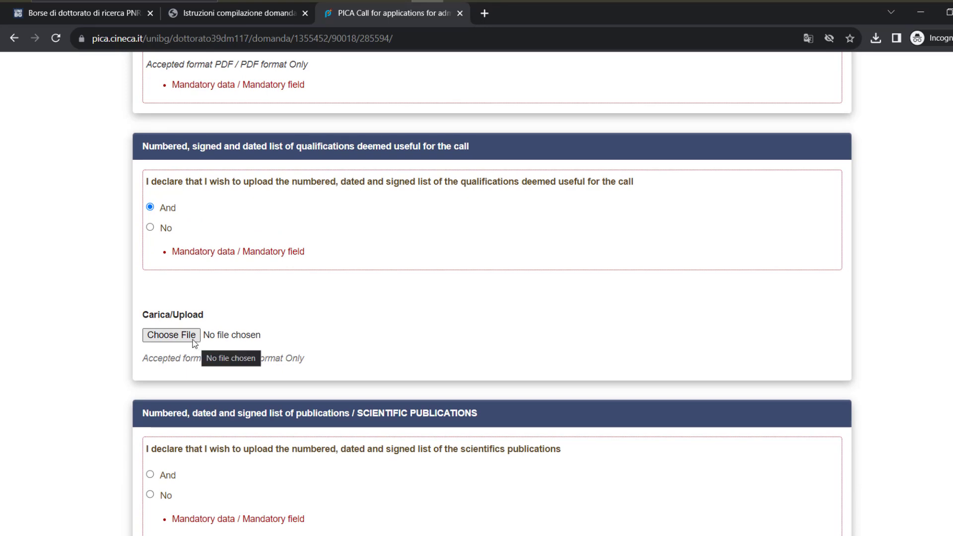
{"action": "left_click", "coordinate": [171, 335]}
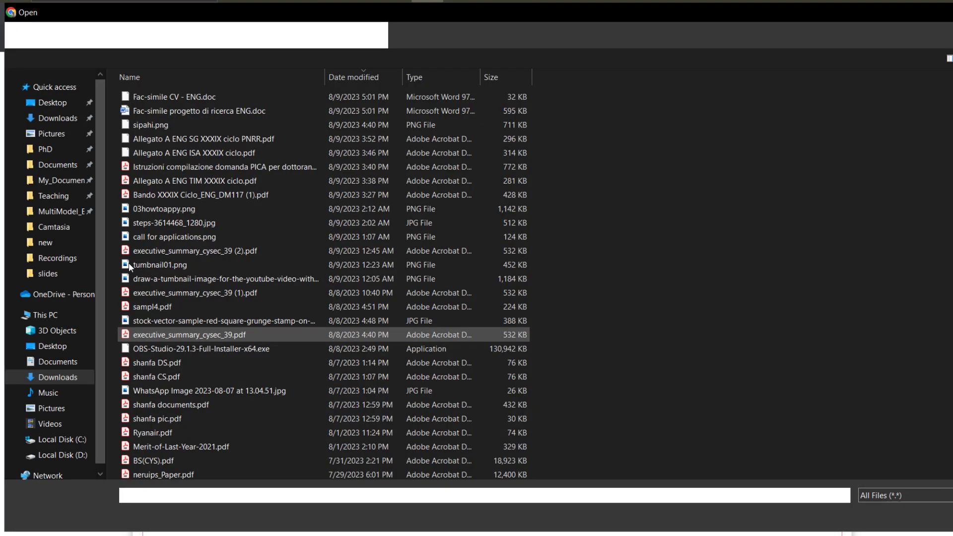
{"action": "double_click", "coordinate": [156, 308]}
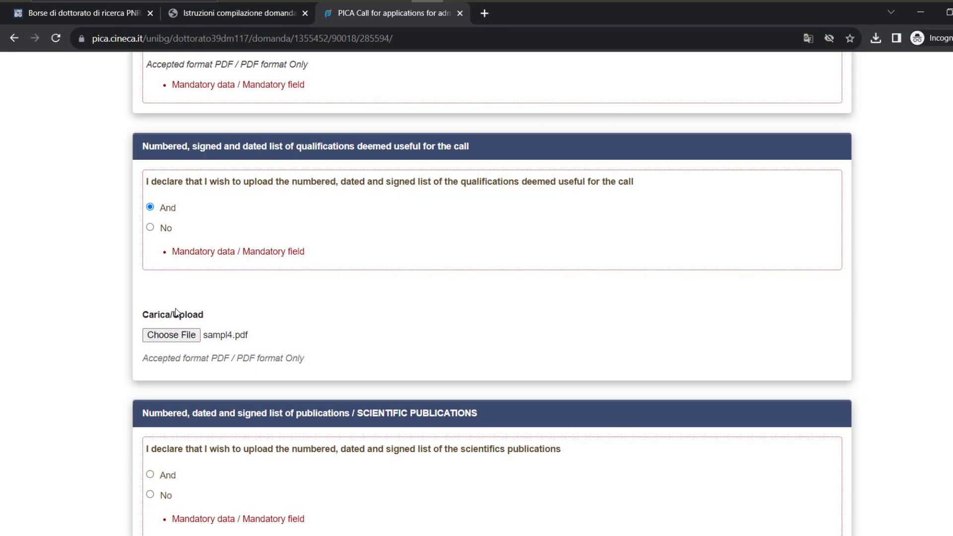
{"action": "scroll", "coordinate": [176, 312], "scroll_direction": "down", "scroll_amount": 1}
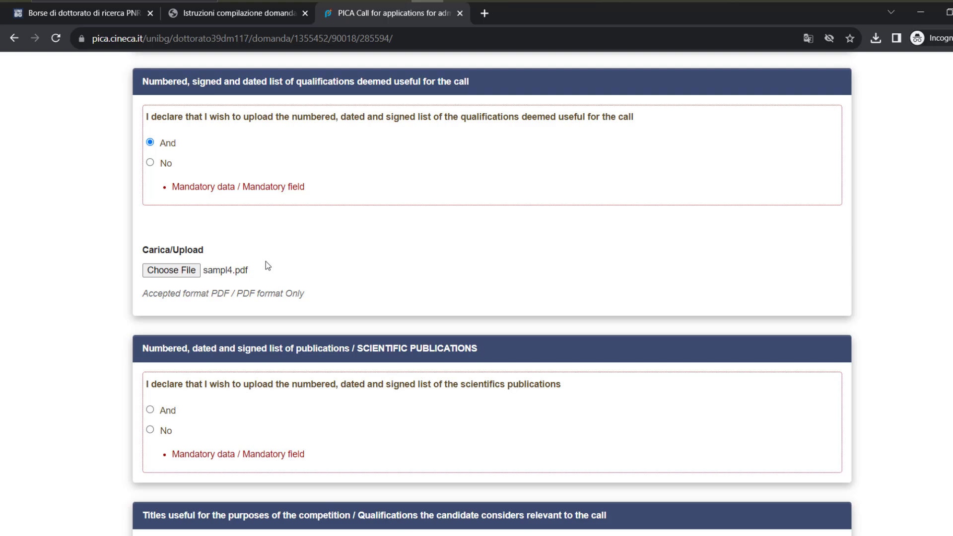
{"action": "scroll", "coordinate": [278, 249], "scroll_direction": "down", "scroll_amount": 1}
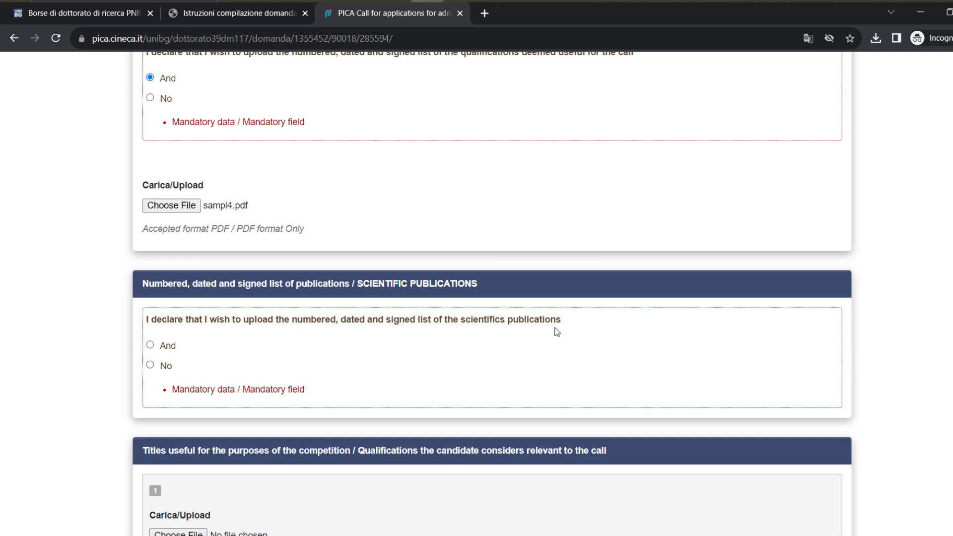
{"action": "left_click", "coordinate": [150, 345]}
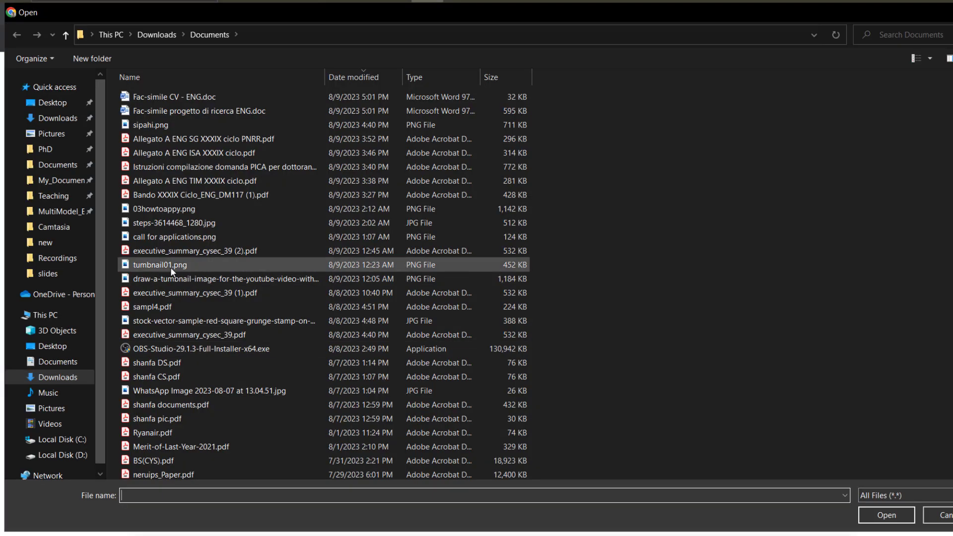
{"action": "double_click", "coordinate": [179, 306]}
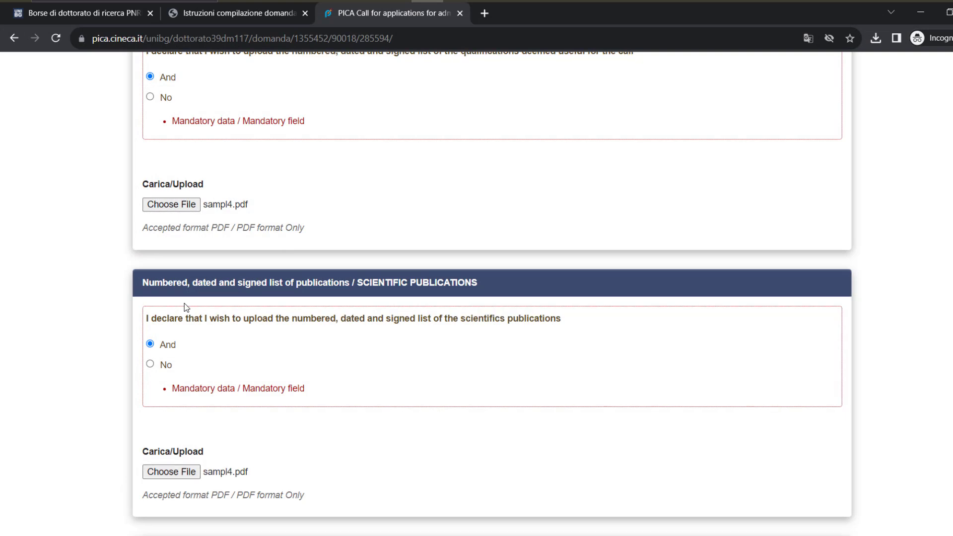
{"action": "scroll", "coordinate": [184, 304], "scroll_direction": "down", "scroll_amount": 3}
{"action": "scroll", "coordinate": [183, 305], "scroll_direction": "down", "scroll_amount": 5}
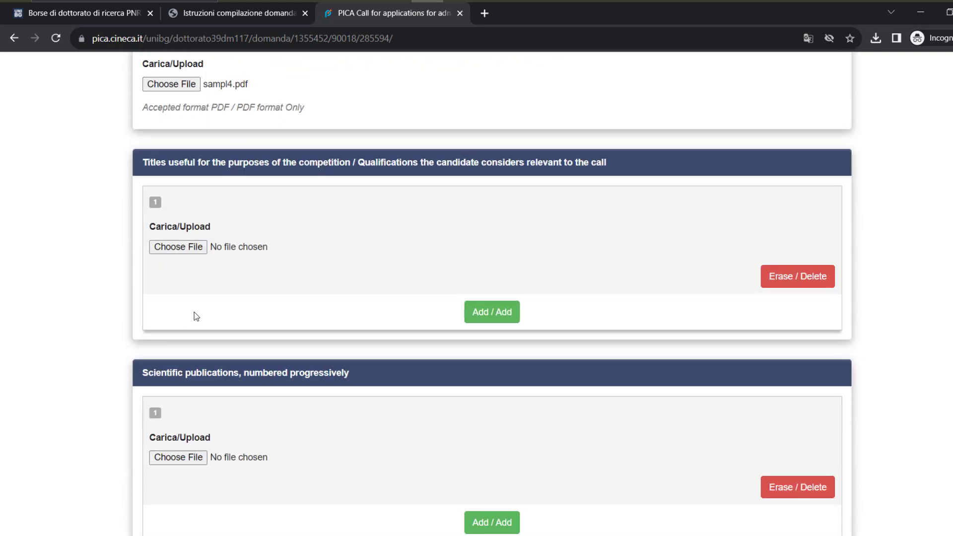
Add a second titles entry and attach sampl4.pdf to both titles entries
{"action": "left_click", "coordinate": [492, 312]}
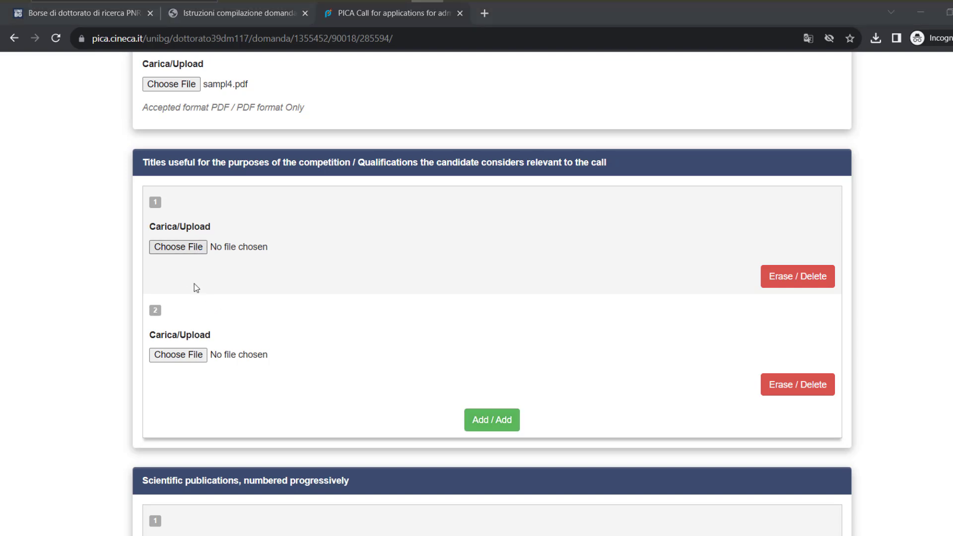
{"action": "left_click", "coordinate": [178, 247]}
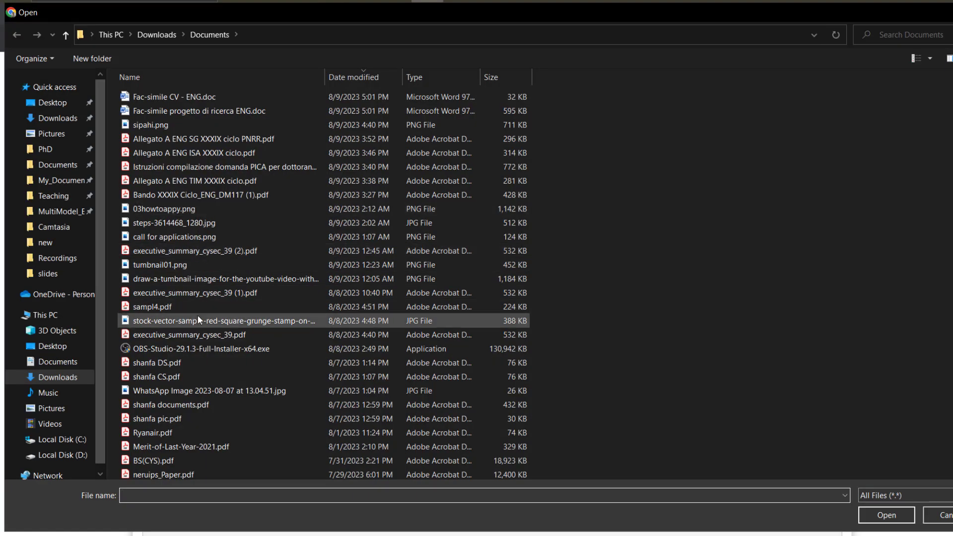
{"action": "double_click", "coordinate": [195, 305]}
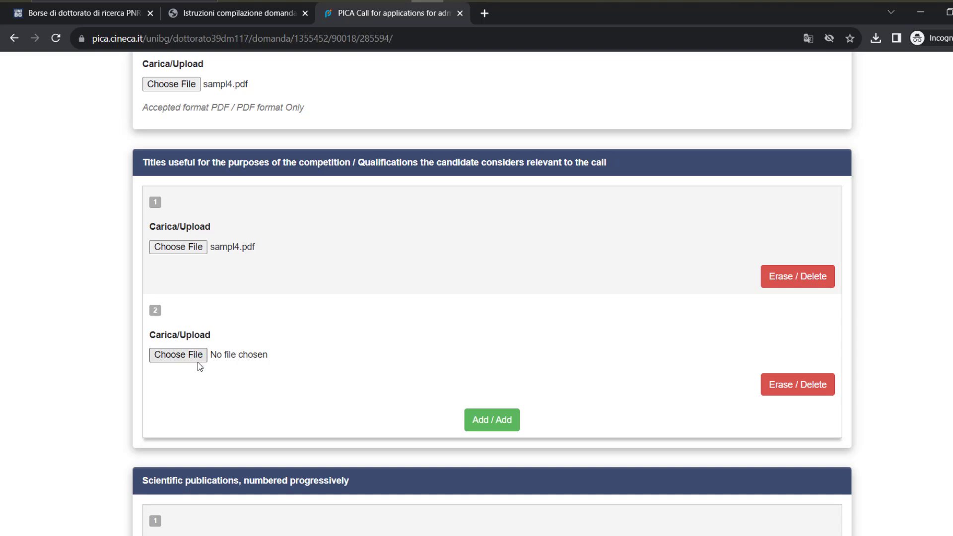
{"action": "left_click", "coordinate": [198, 354]}
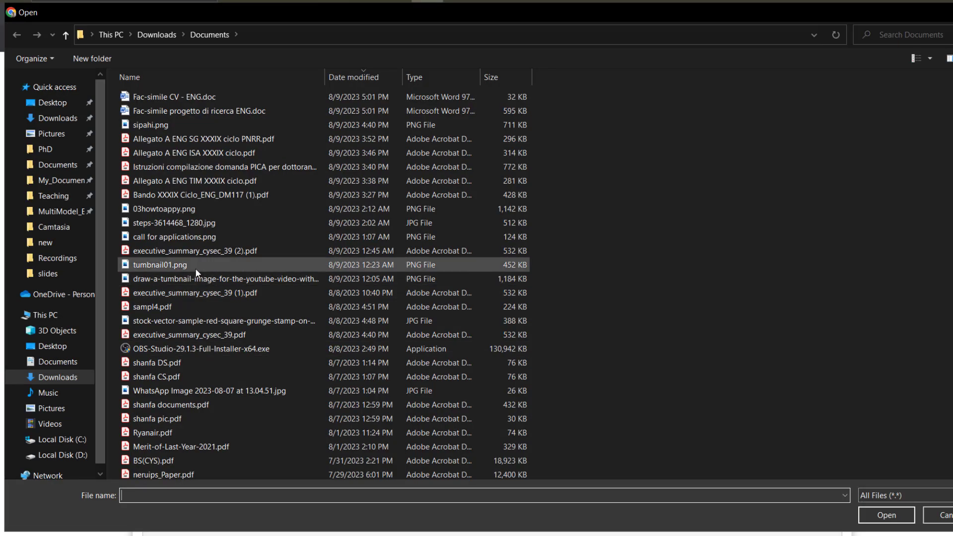
{"action": "double_click", "coordinate": [164, 307]}
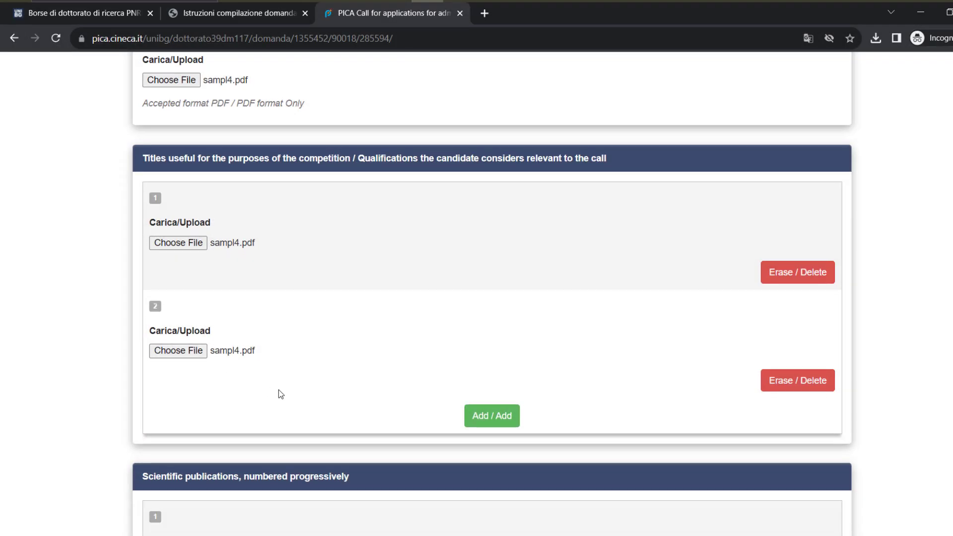
Attach sampl4.pdf as scientific publication 1 and save back to the dashboard
{"action": "scroll", "coordinate": [278, 389], "scroll_direction": "down", "scroll_amount": 4}
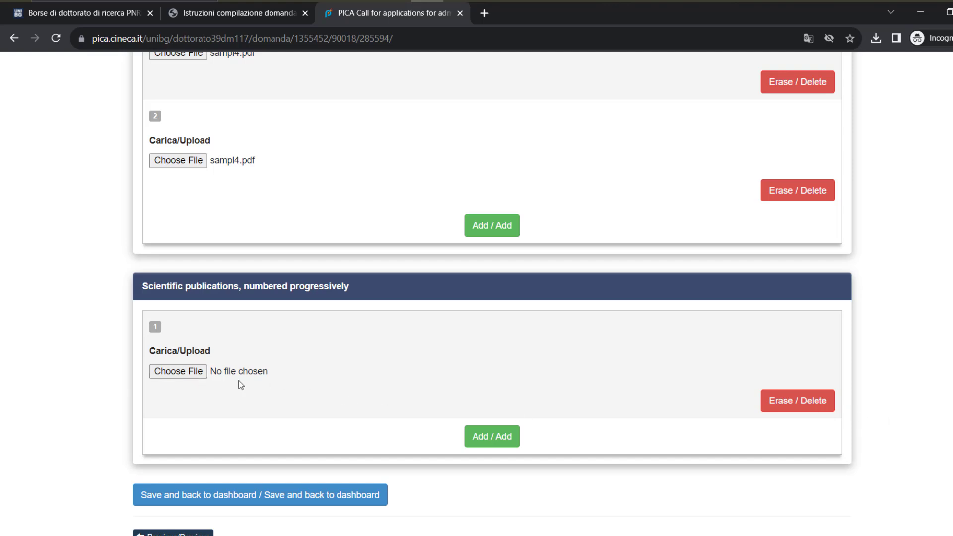
{"action": "left_click", "coordinate": [202, 372]}
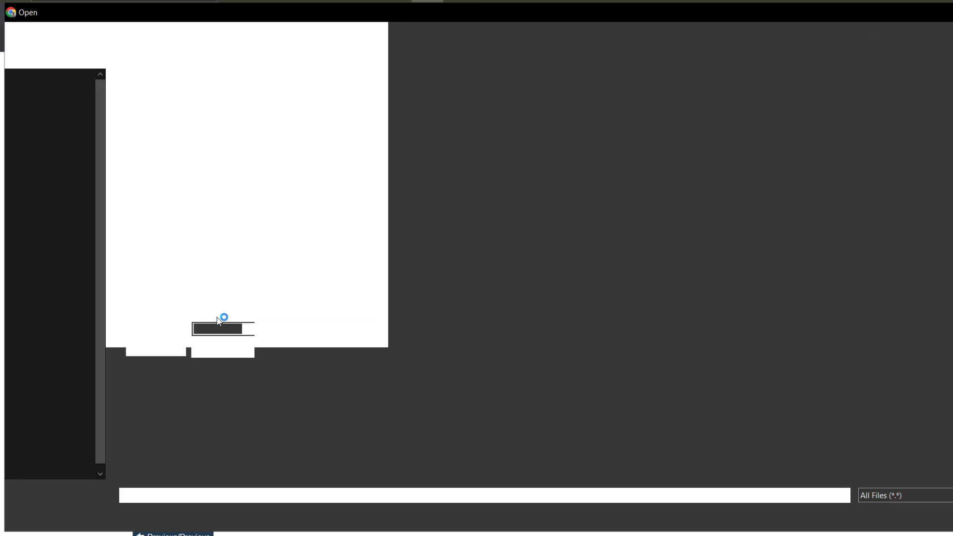
{"action": "double_click", "coordinate": [203, 306]}
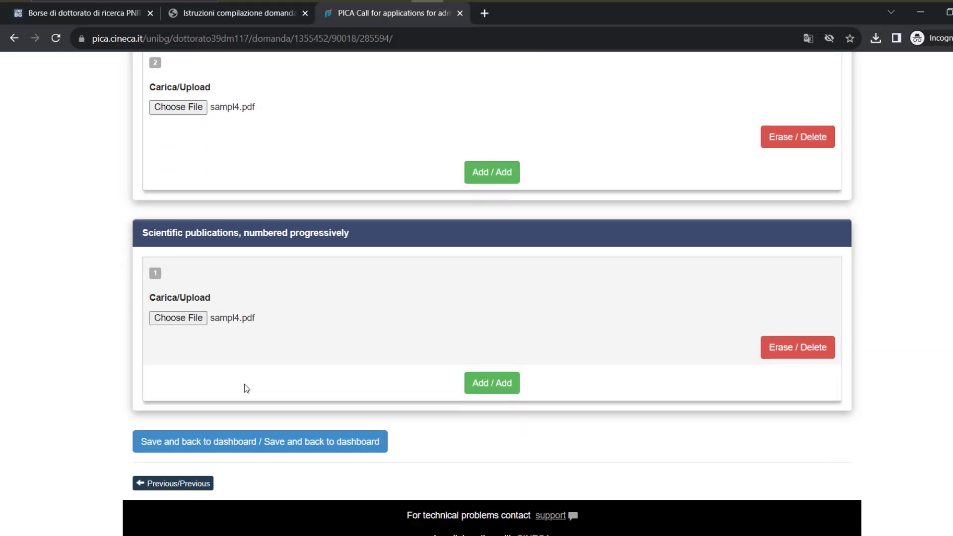
{"action": "scroll", "coordinate": [245, 384], "scroll_direction": "down", "scroll_amount": 1}
{"action": "left_click", "coordinate": [240, 406]}
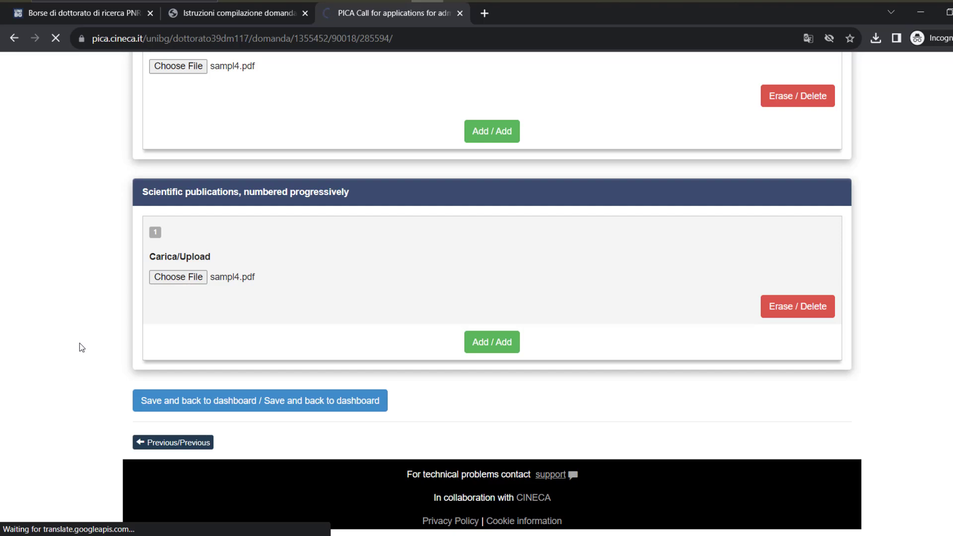
Run Verify on the draft application from the dashboard
{"action": "scroll", "coordinate": [88, 350], "scroll_direction": "down", "scroll_amount": 5}
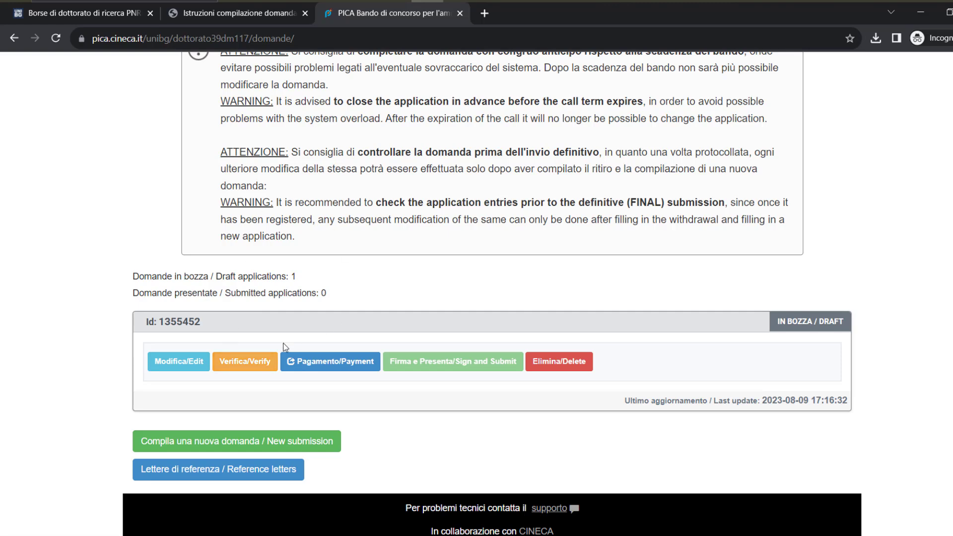
{"action": "left_click", "coordinate": [248, 370]}
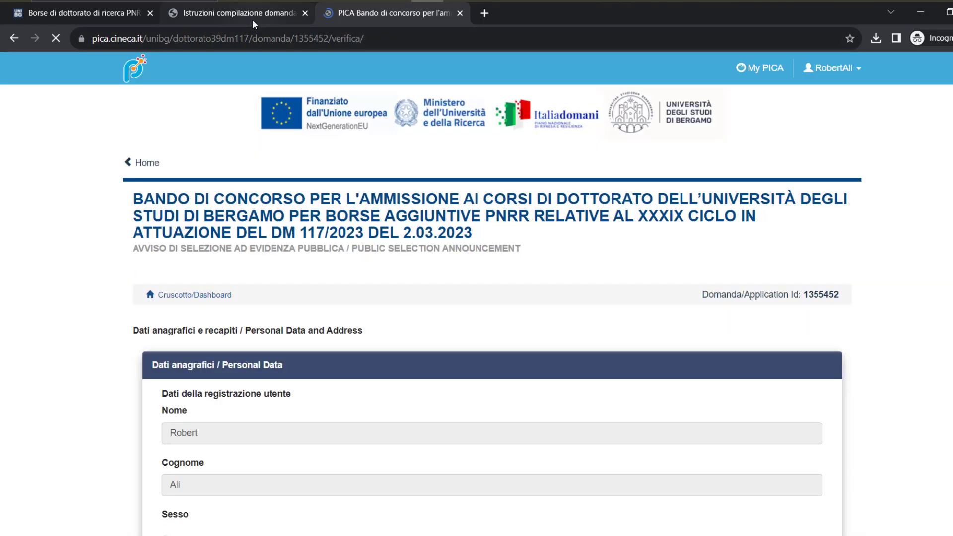
Scroll through the Verifica page, glance at the instructions PDF, then go back to the Domande dashboard
{"action": "left_click", "coordinate": [252, 15]}
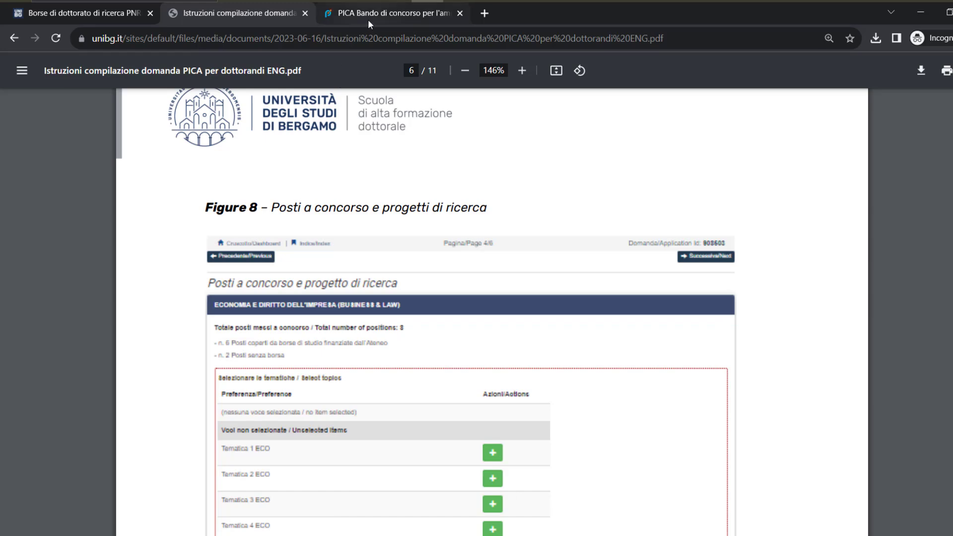
{"action": "left_click", "coordinate": [369, 19]}
{"action": "scroll", "coordinate": [359, 282], "scroll_direction": "down", "scroll_amount": 10}
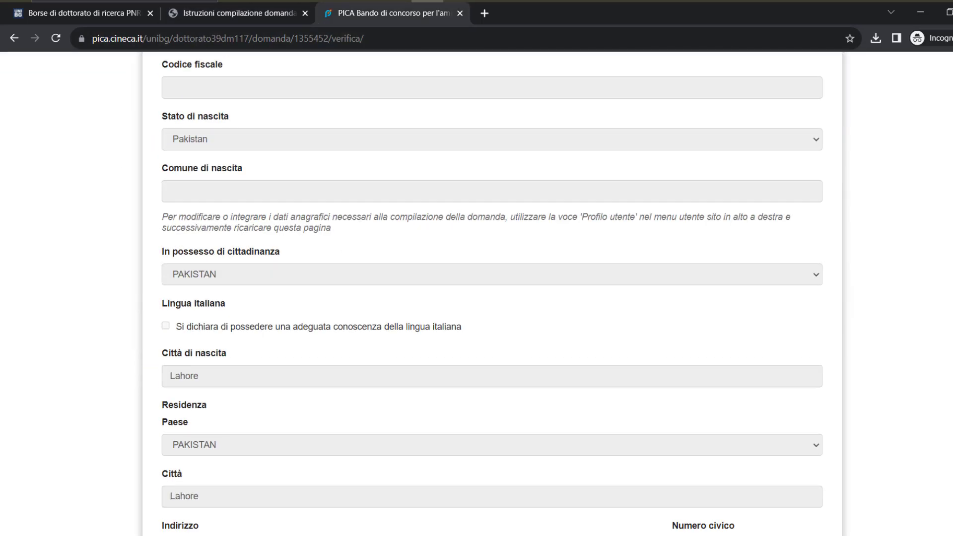
{"action": "scroll", "coordinate": [740, 354], "scroll_direction": "down", "scroll_amount": 20}
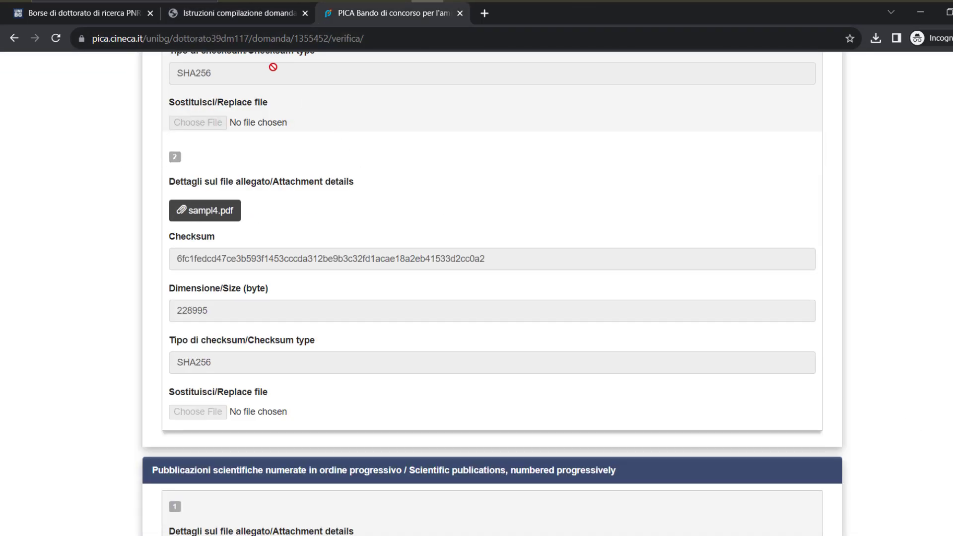
{"action": "left_click", "coordinate": [293, 15]}
{"action": "left_click", "coordinate": [392, 14]}
{"action": "left_click", "coordinate": [14, 40]}
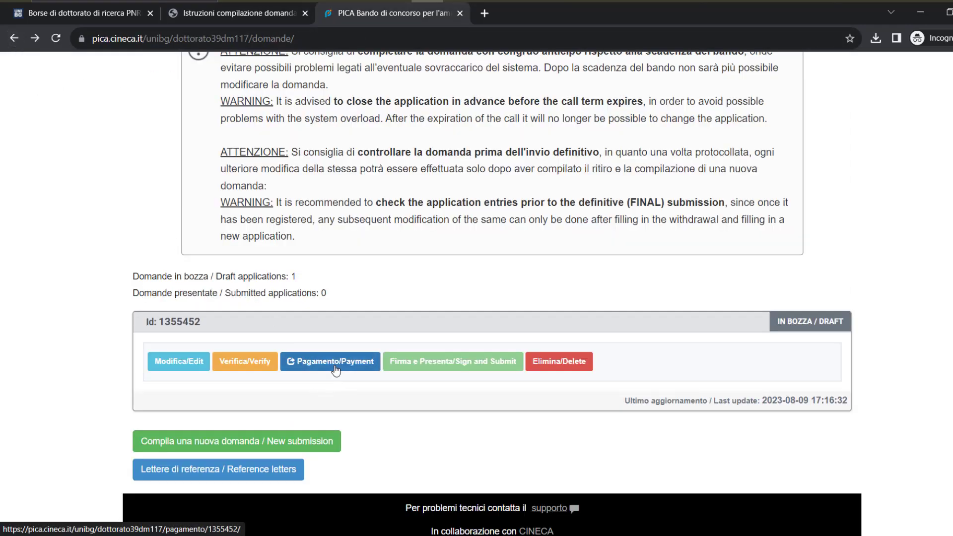
Open the draft application's €20,00 payment and pay via pagoPA, accepting the Attenzione notice
{"action": "left_click", "coordinate": [333, 369]}
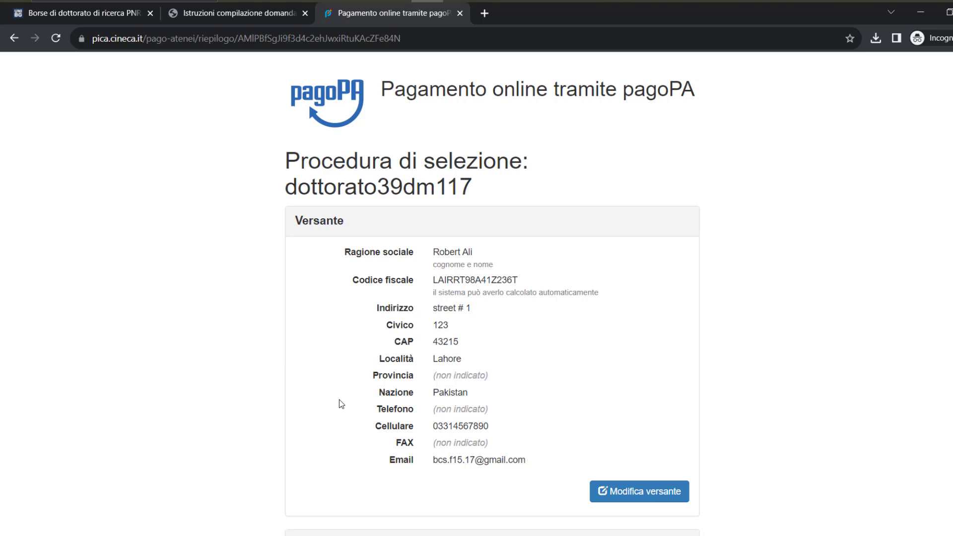
{"action": "scroll", "coordinate": [341, 404], "scroll_direction": "down", "scroll_amount": 5}
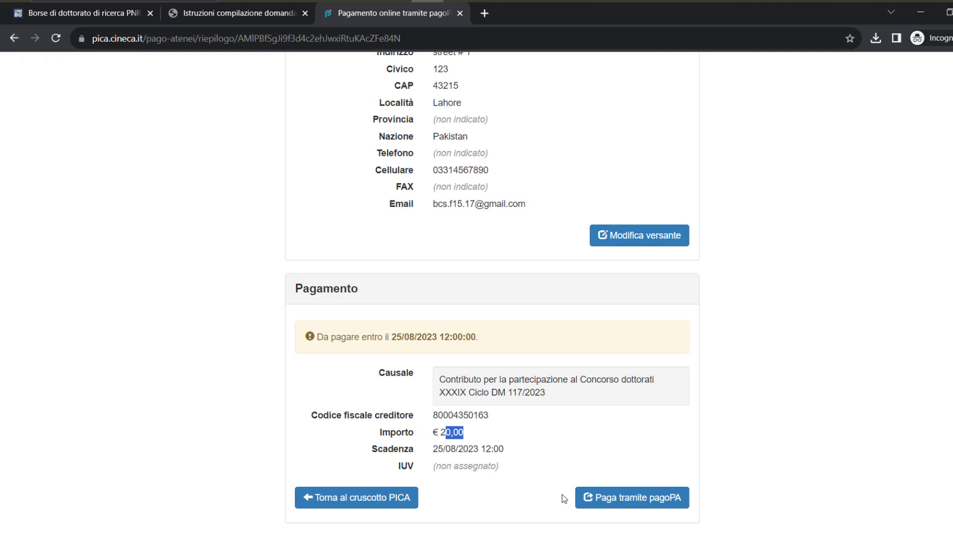
{"action": "left_click", "coordinate": [612, 499]}
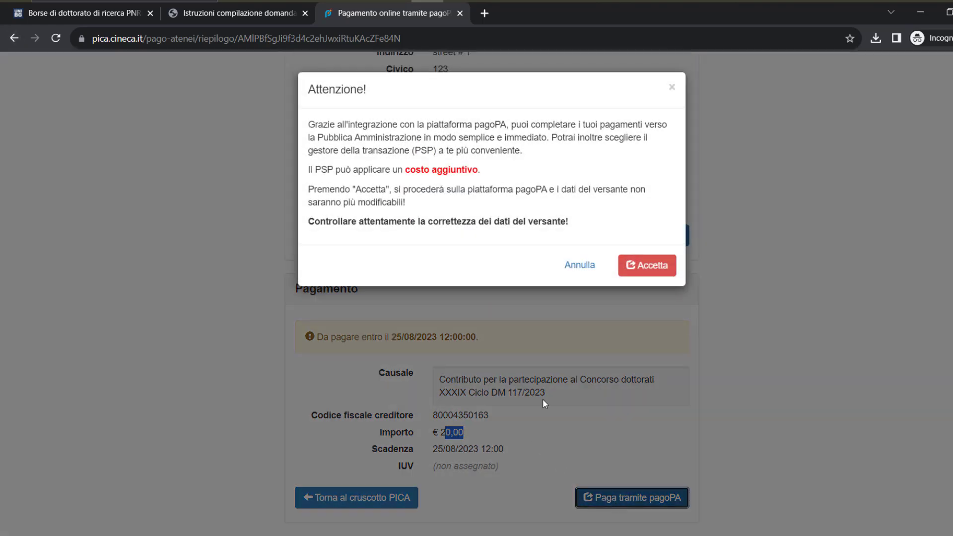
{"action": "left_click", "coordinate": [644, 267]}
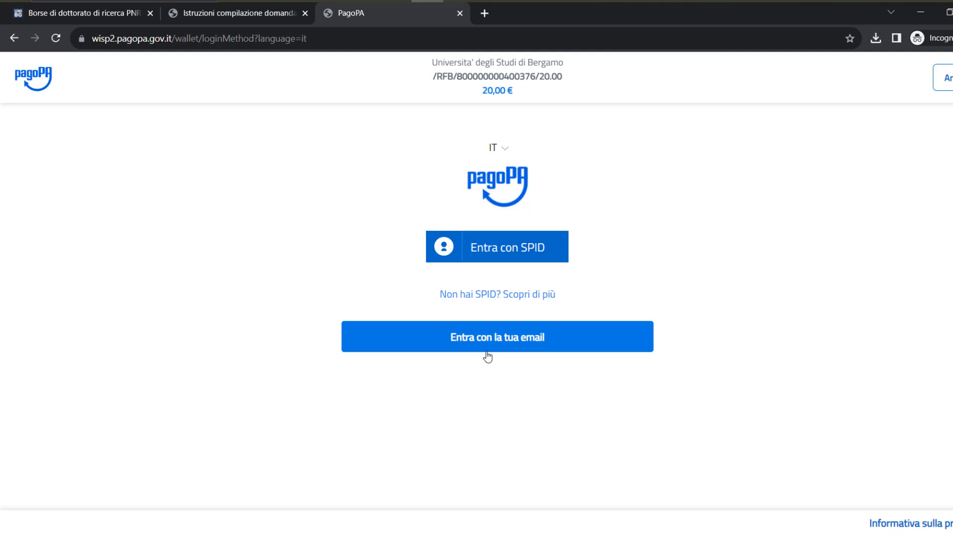
Sign in to pagoPA with the applicant's e-mail address and accept the privacy notice
{"action": "left_click", "coordinate": [493, 350]}
{"action": "left_click", "coordinate": [438, 276]}
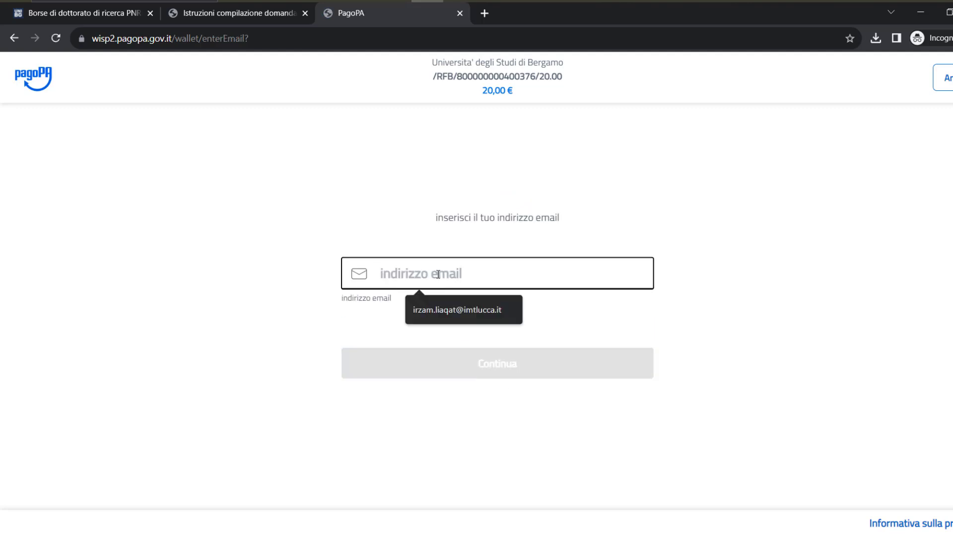
{"action": "left_click", "coordinate": [367, 202]}
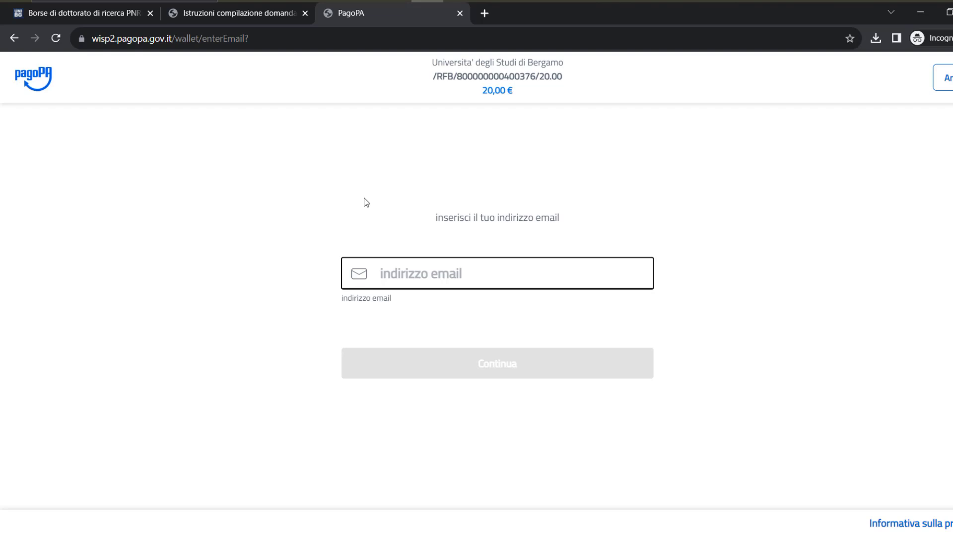
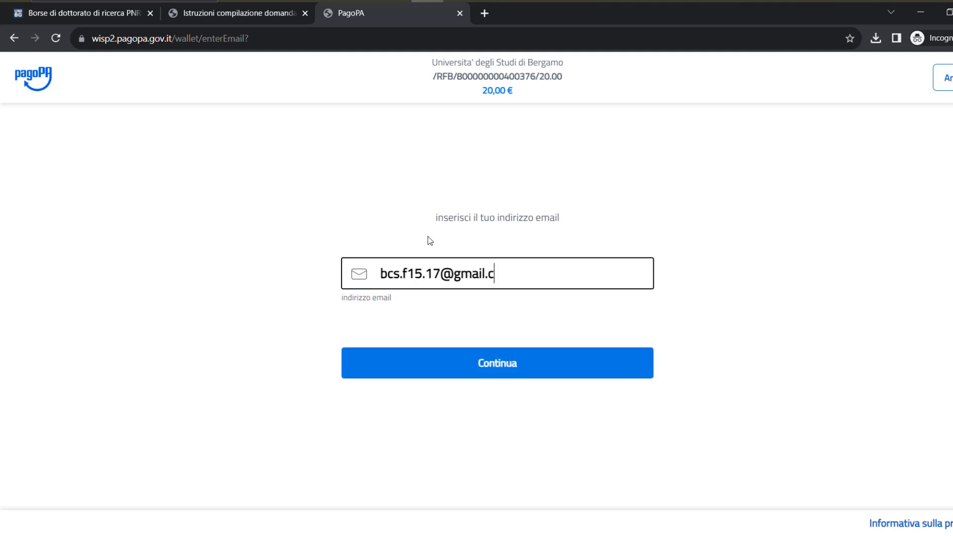
{"action": "key", "text": "Return"}
{"action": "scroll", "coordinate": [432, 248], "scroll_direction": "down", "scroll_amount": 12}
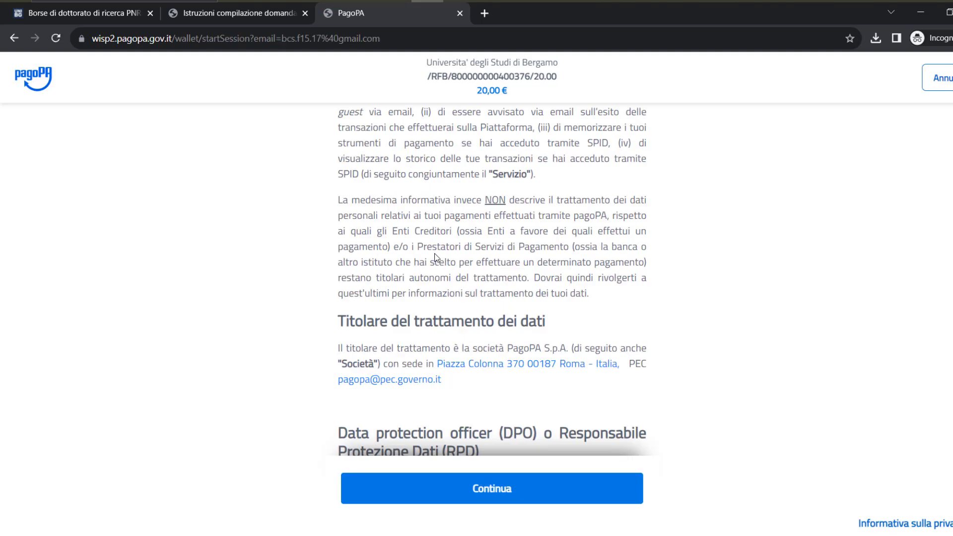
{"action": "left_click", "coordinate": [502, 489]}
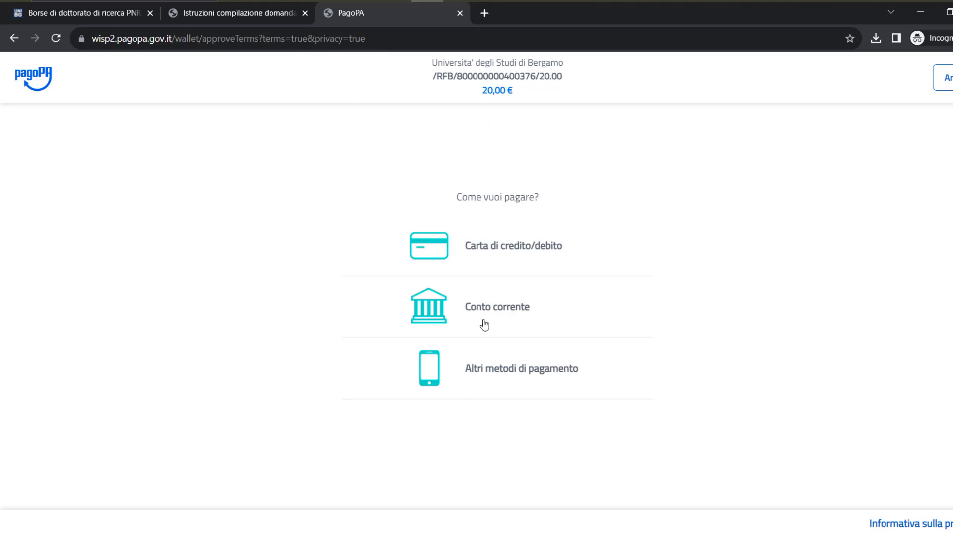
Translate the pagoPA page to English and view the credit/debit card form fields
{"action": "right_click", "coordinate": [760, 204]}
{"action": "left_click", "coordinate": [802, 355]}
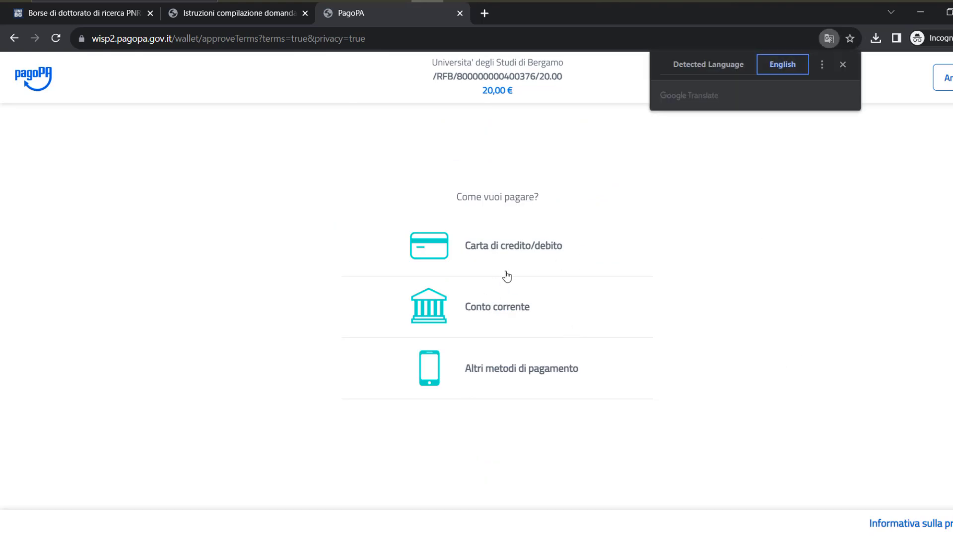
{"action": "left_click", "coordinate": [500, 255]}
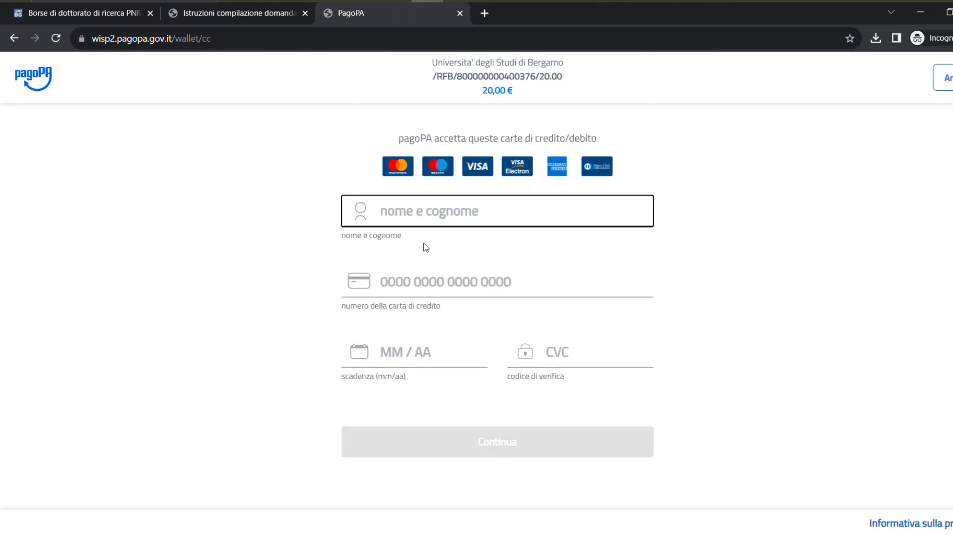
{"action": "left_click", "coordinate": [418, 219]}
{"action": "left_click", "coordinate": [368, 286]}
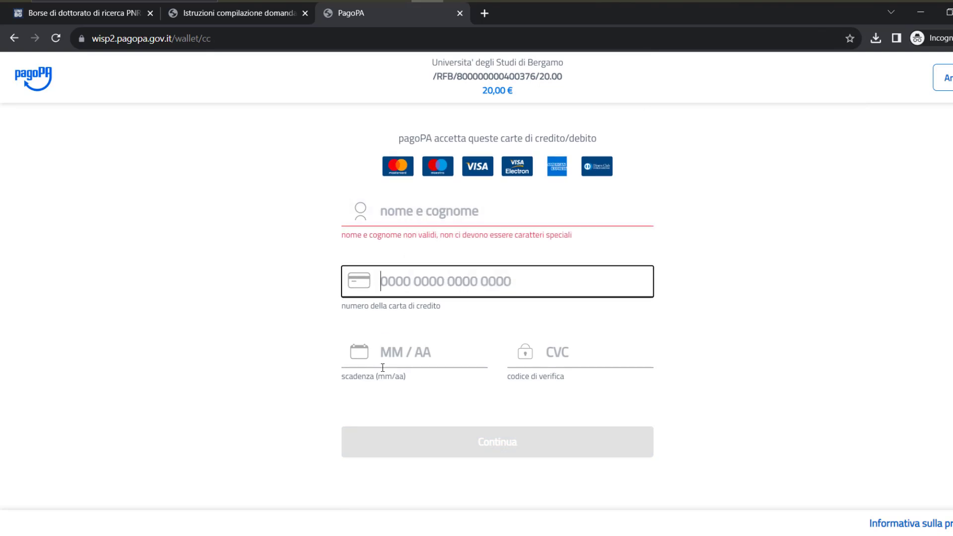
{"action": "left_click", "coordinate": [385, 363]}
{"action": "left_click", "coordinate": [556, 368]}
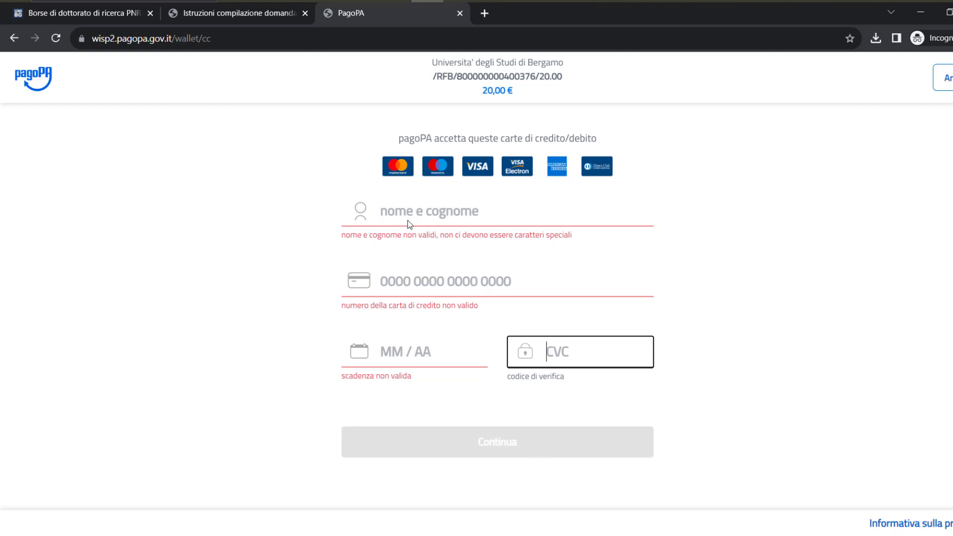
Abandon the card payment and go back through pagoPA to PICA's €20,00 fee summary
{"action": "left_click", "coordinate": [234, 12]}
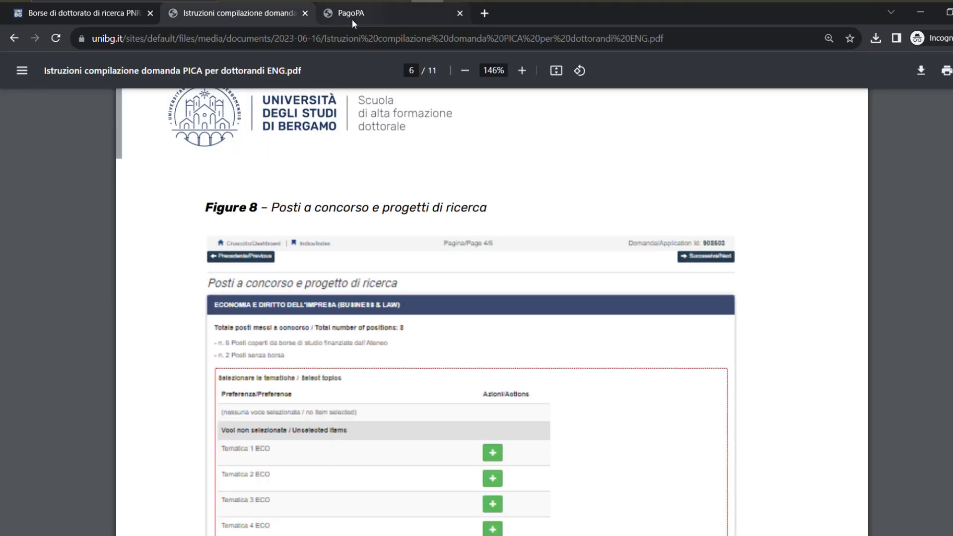
{"action": "left_click", "coordinate": [353, 15]}
{"action": "left_click", "coordinate": [13, 40]}
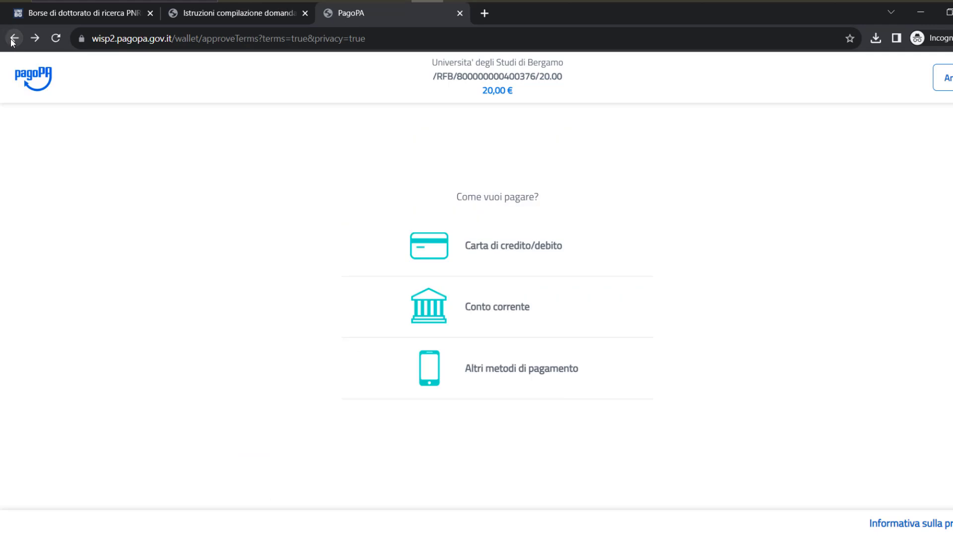
{"action": "left_click", "coordinate": [12, 42]}
{"action": "left_click", "coordinate": [13, 43]}
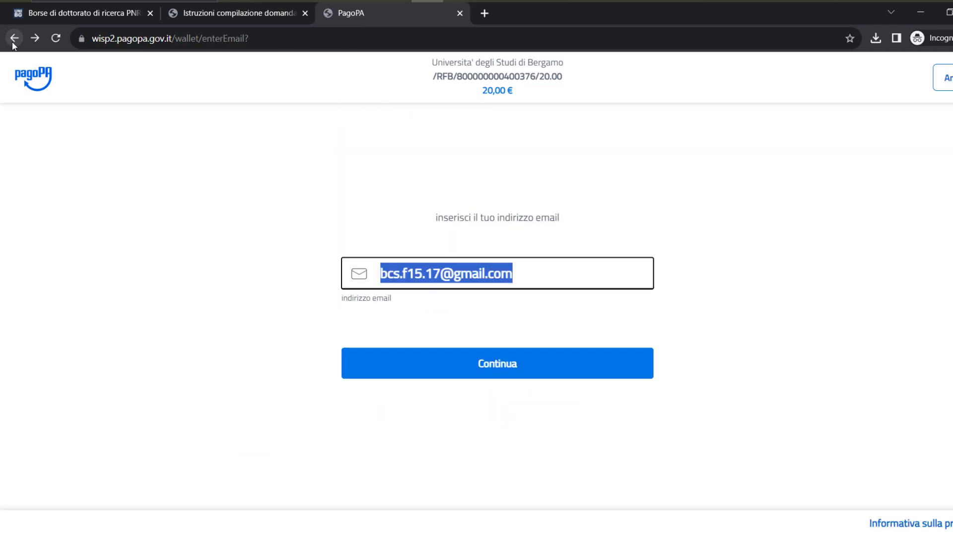
{"action": "left_click", "coordinate": [13, 44]}
{"action": "left_click", "coordinate": [14, 46]}
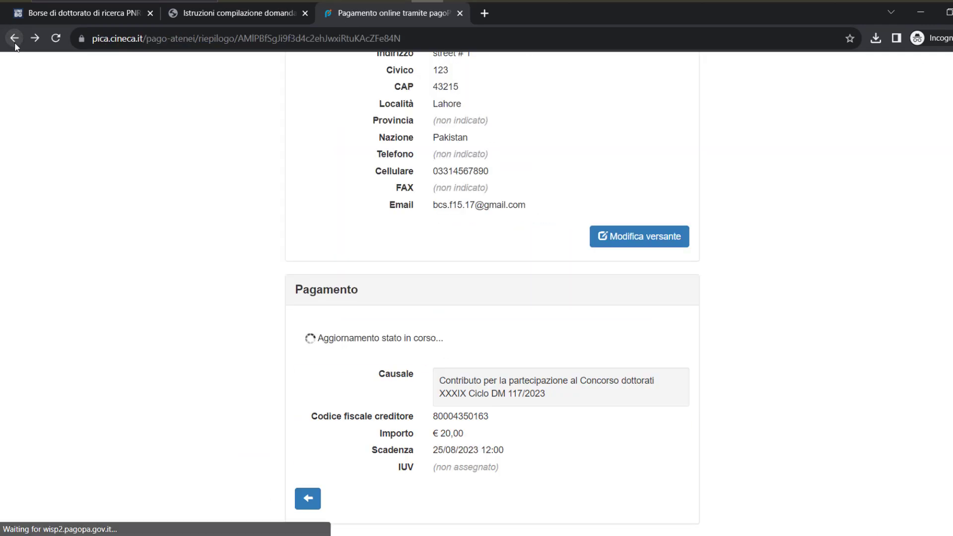
Return to the Domande dashboard and open Reference letters, which reports no submitted application
{"action": "left_click", "coordinate": [14, 45]}
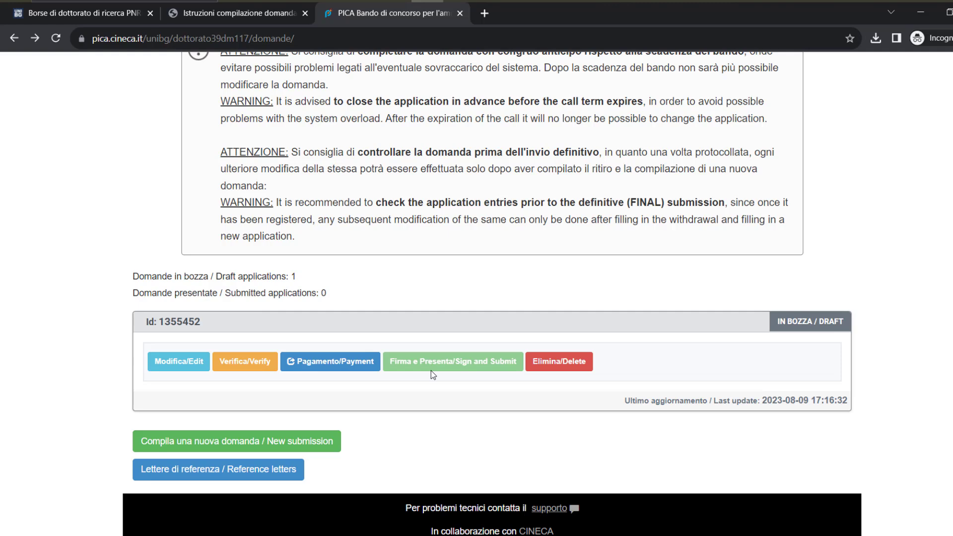
{"action": "scroll", "coordinate": [428, 370], "scroll_direction": "down", "scroll_amount": 1}
{"action": "left_click", "coordinate": [288, 436]}
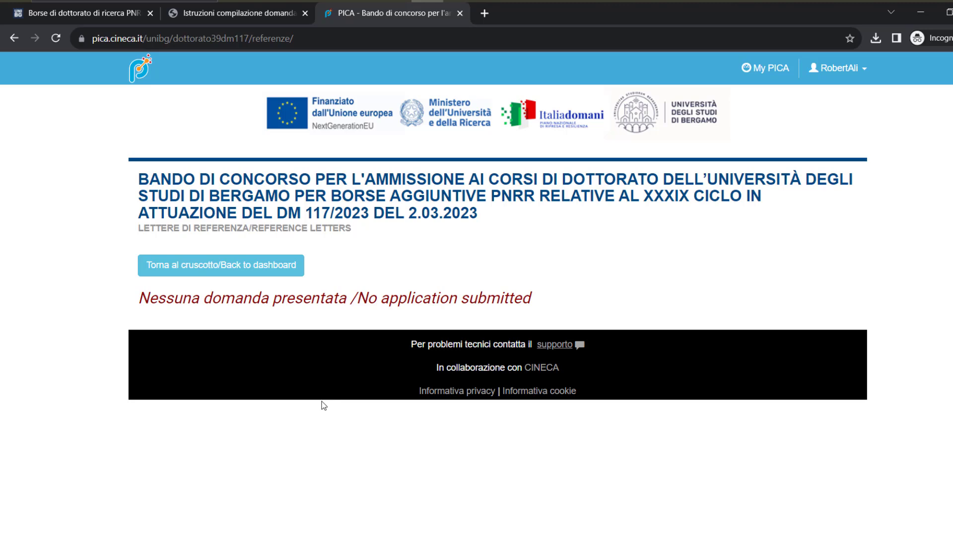
{"action": "left_click", "coordinate": [485, 13]}
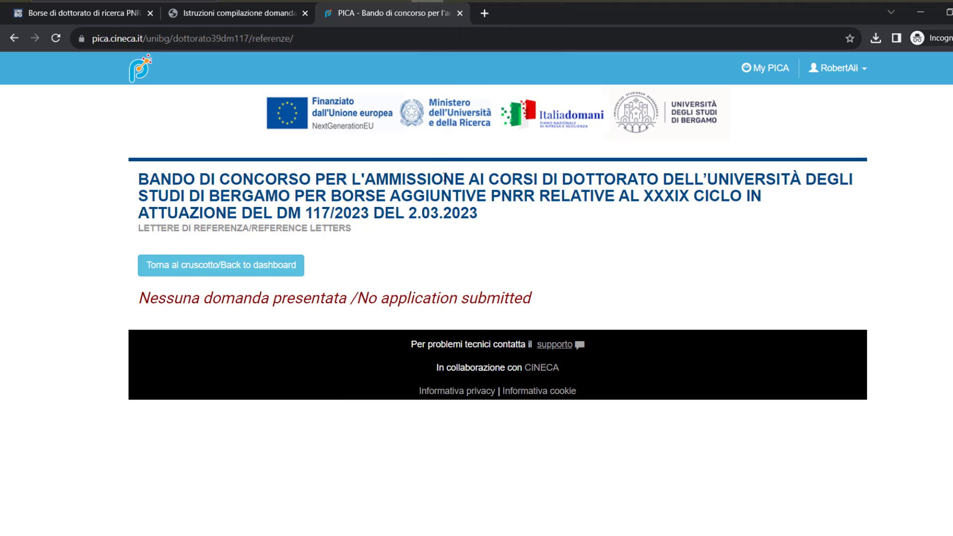